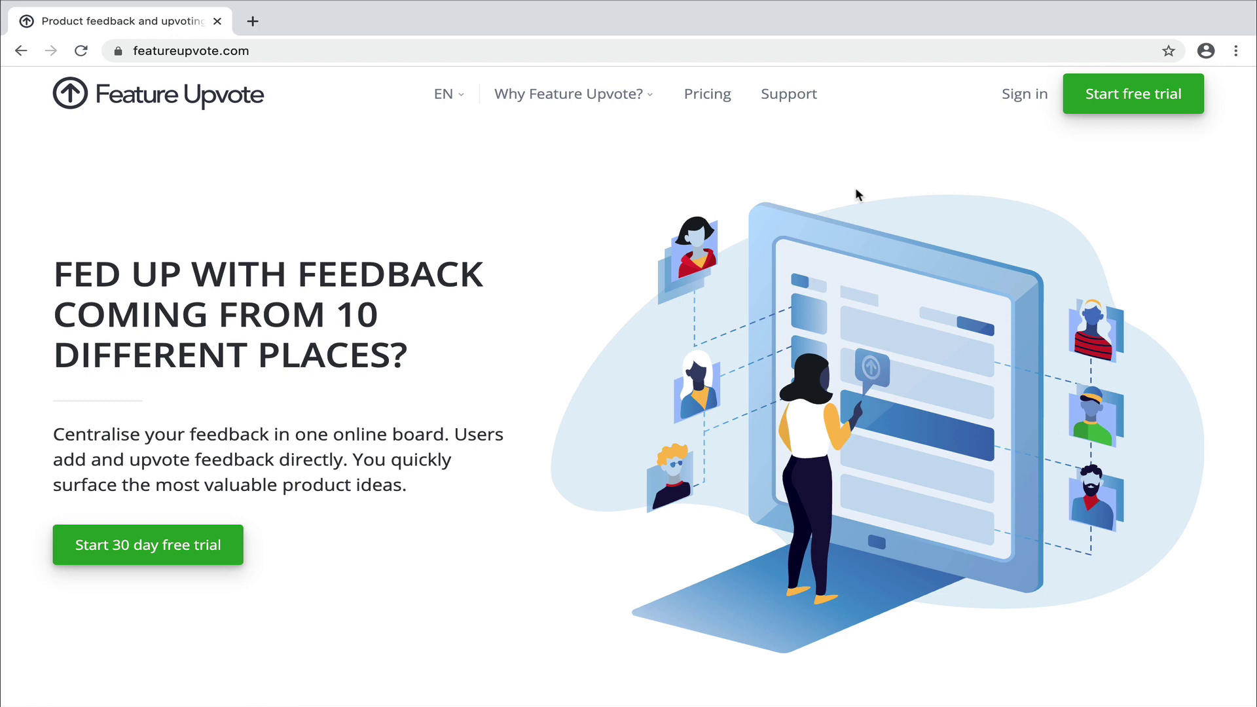
left_click(1146, 105)
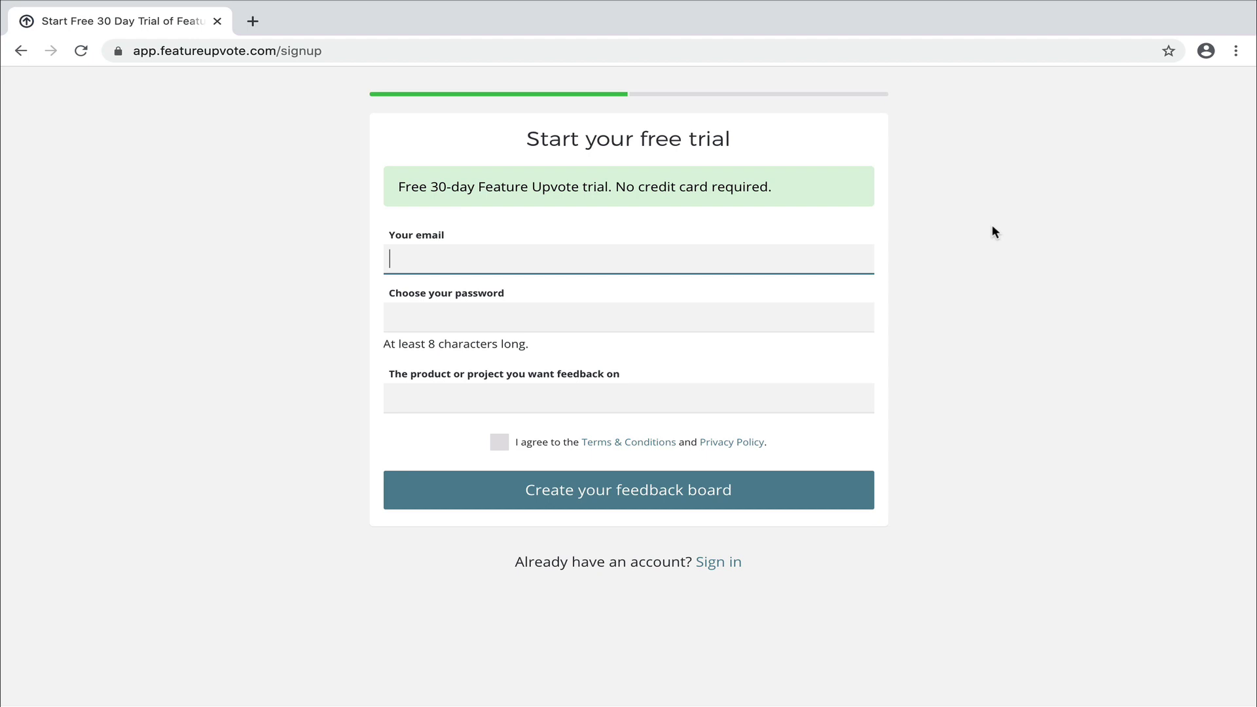
Fill the signup form with the suggested email address, an account password and product name 'CSV Vortex'.
type("ste")
key("Down")
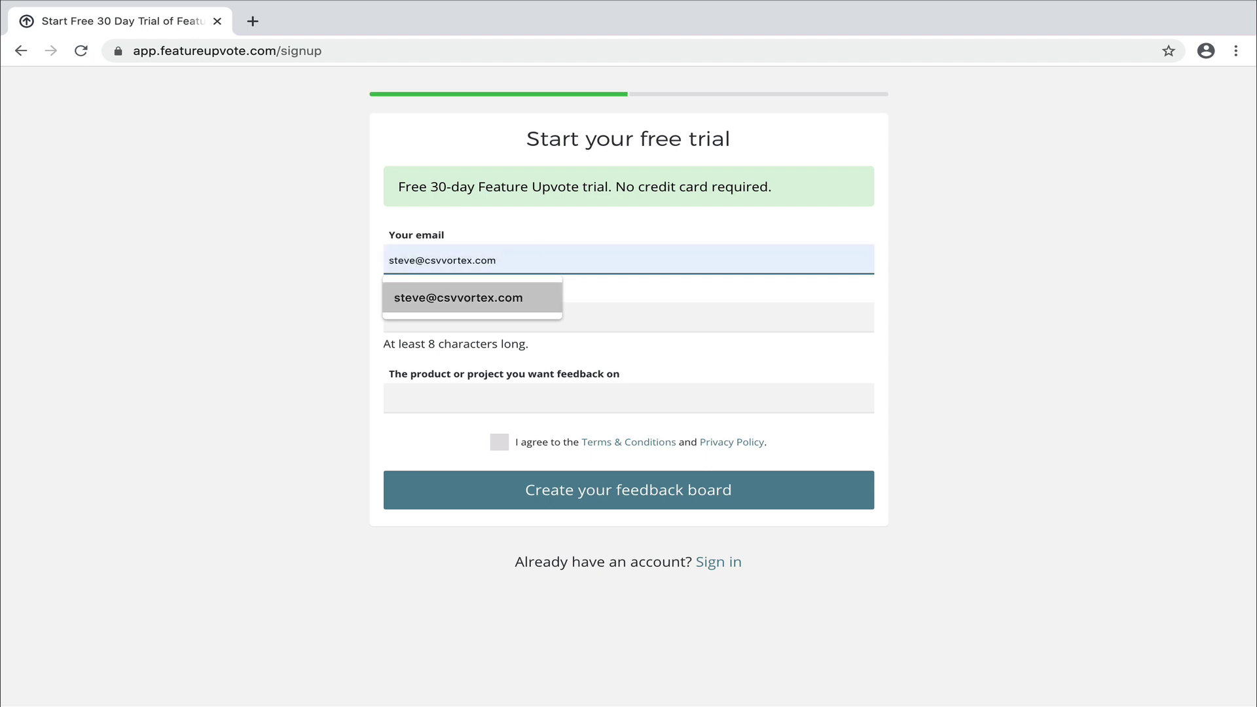
key("Return")
key("Tab")
type("********")
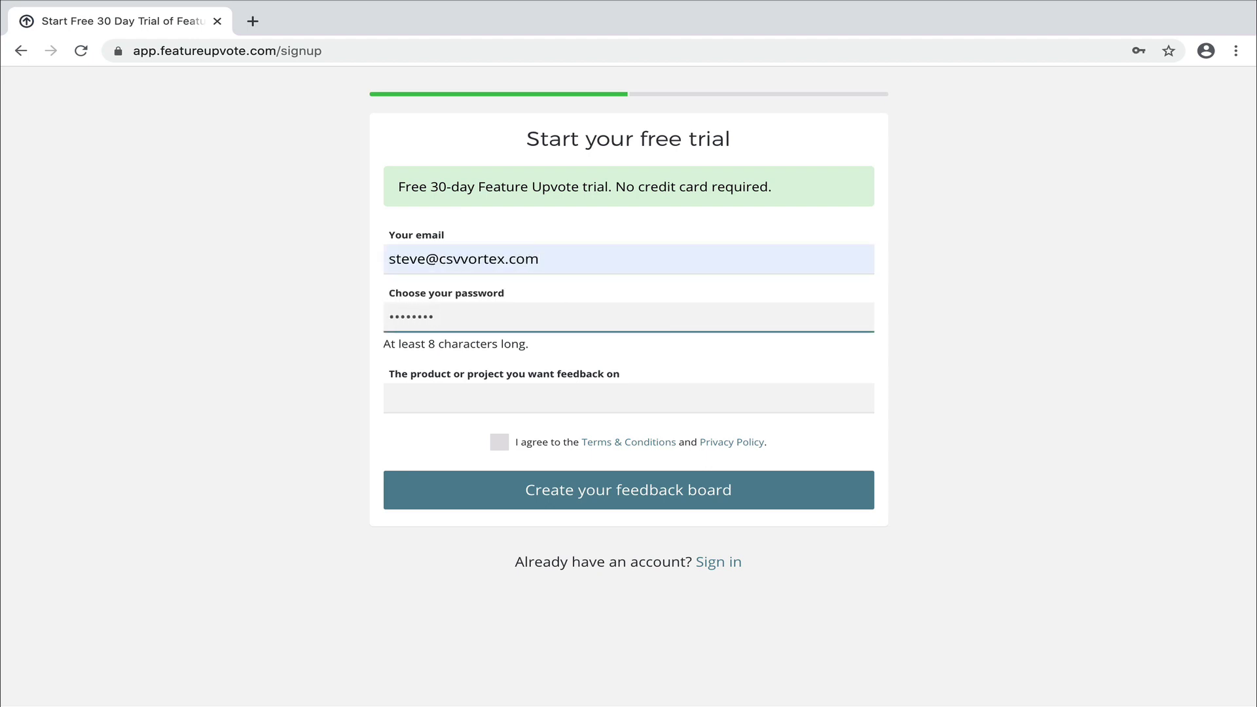
key("Tab")
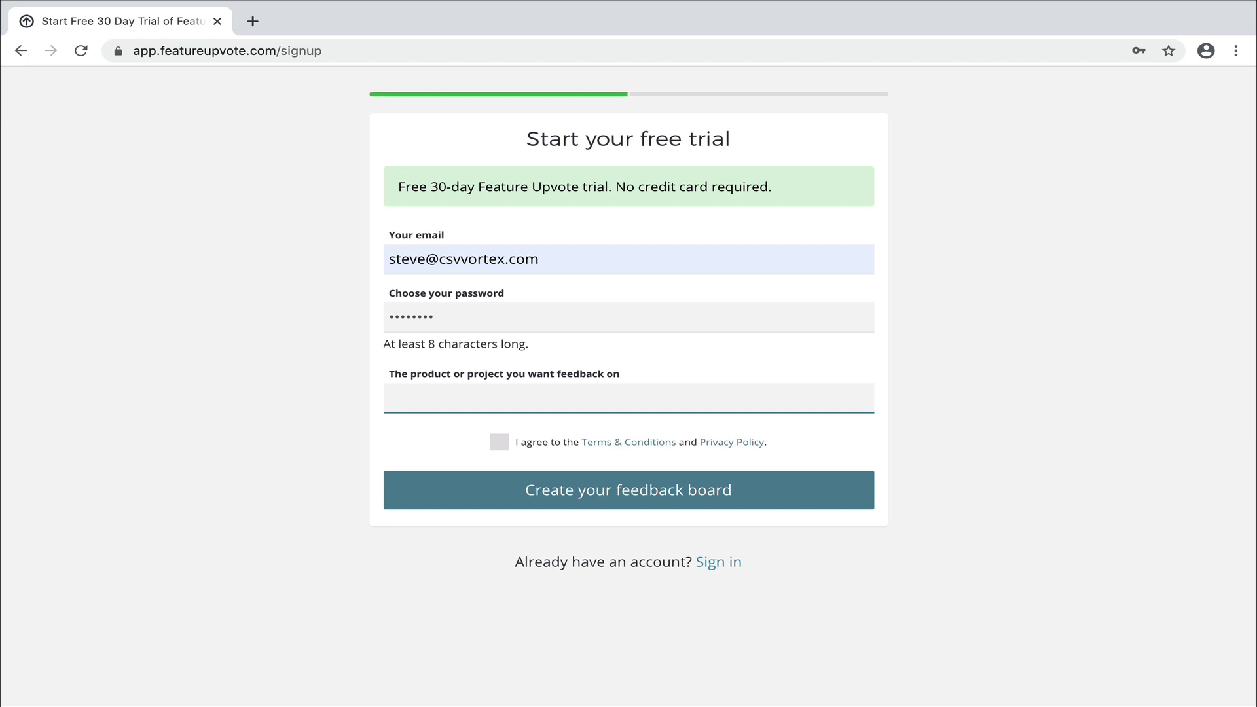
type("CSV")
key("Down")
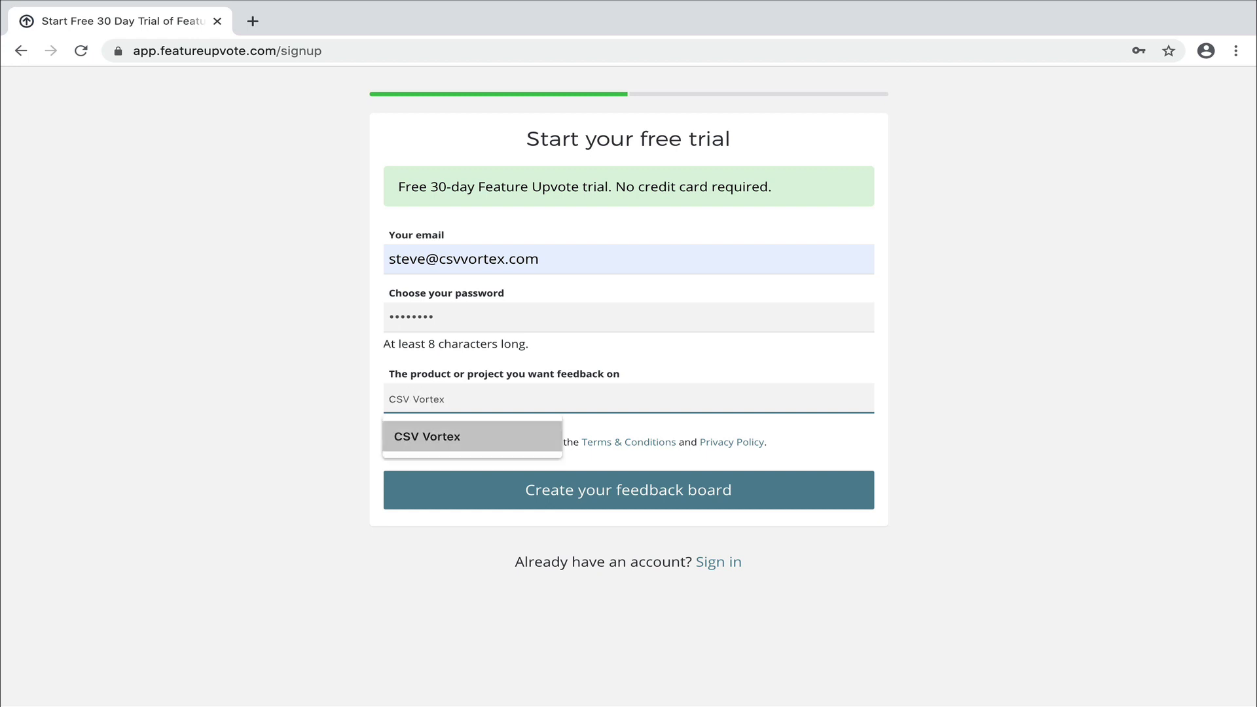
key("Return")
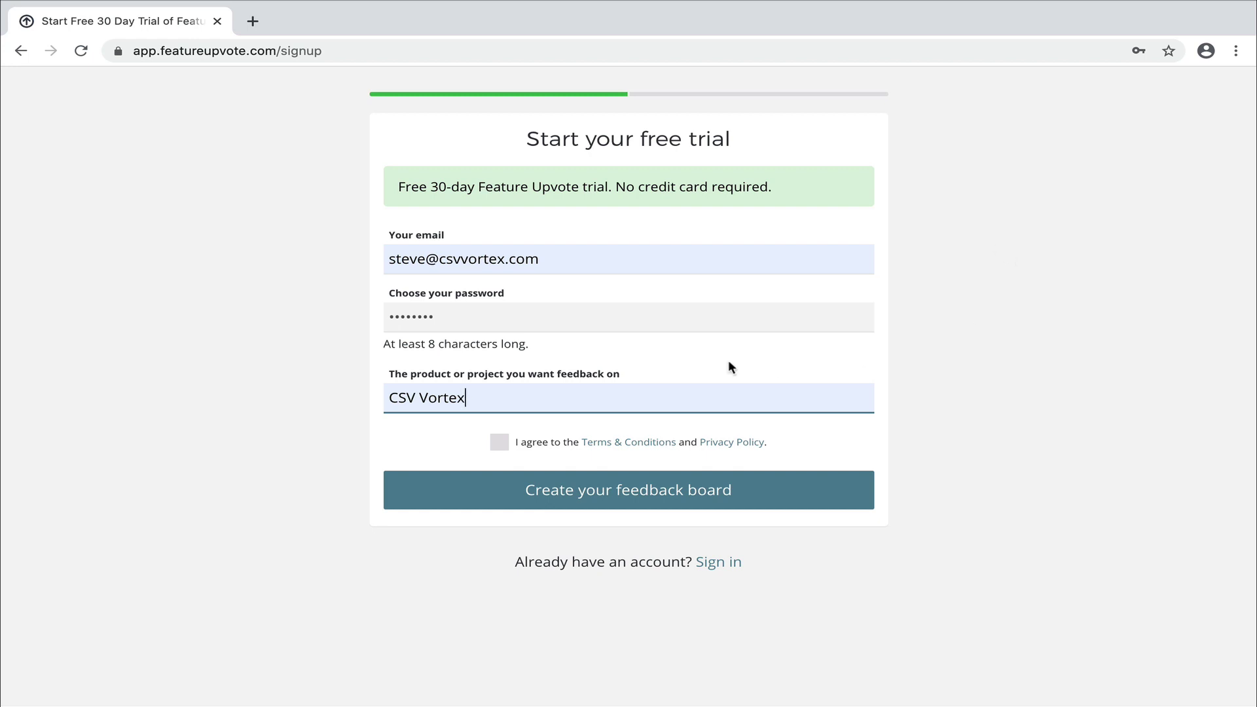
Accept the terms, create the feedback board, and opt out of occasional tips and news.
left_click(500, 444)
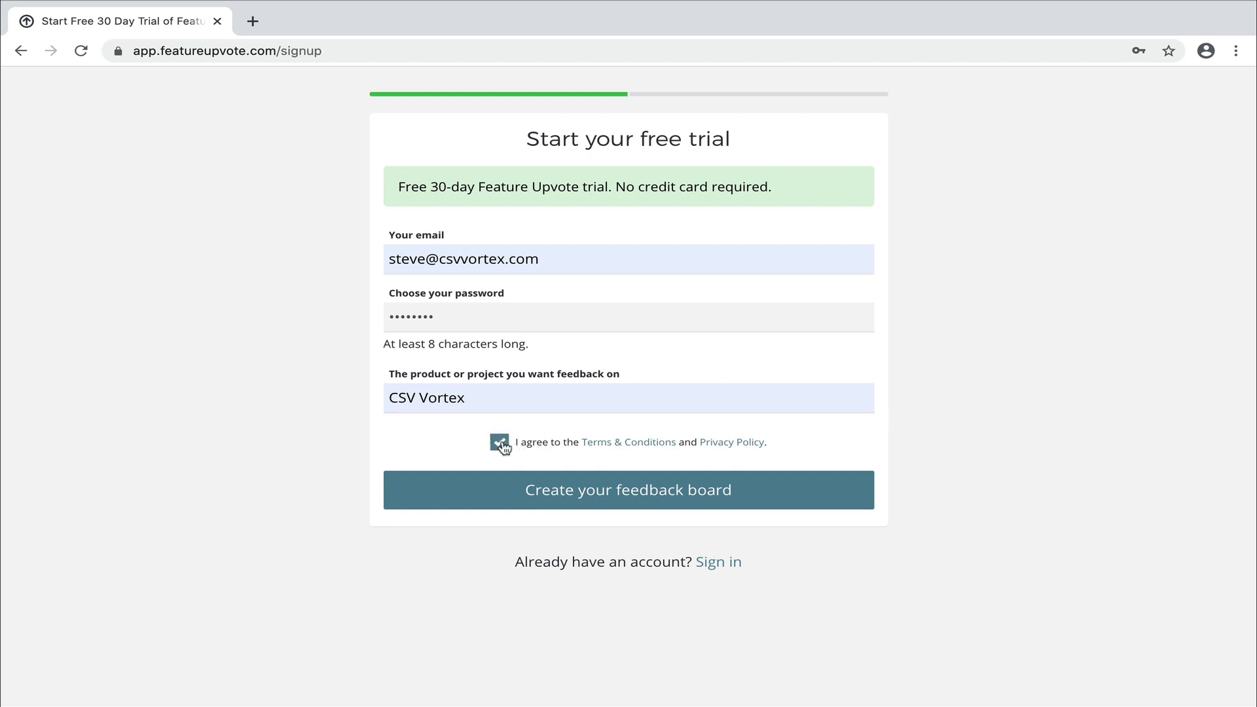
left_click(564, 497)
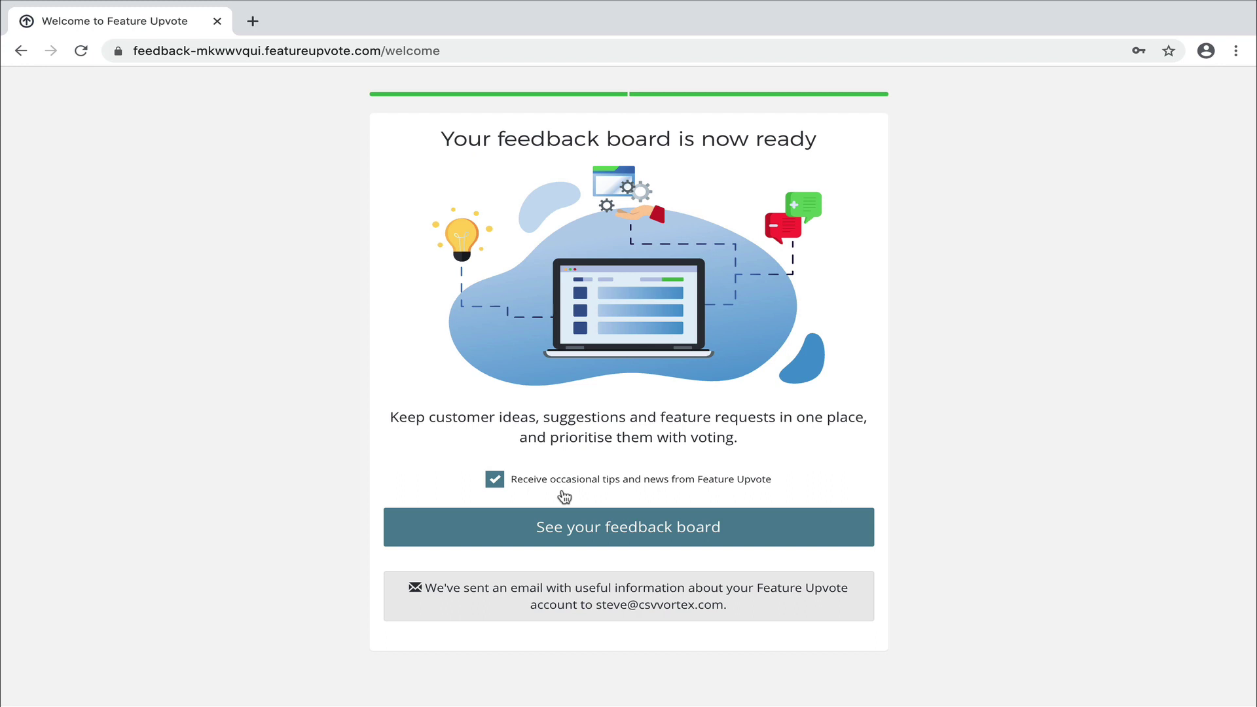
left_click(561, 487)
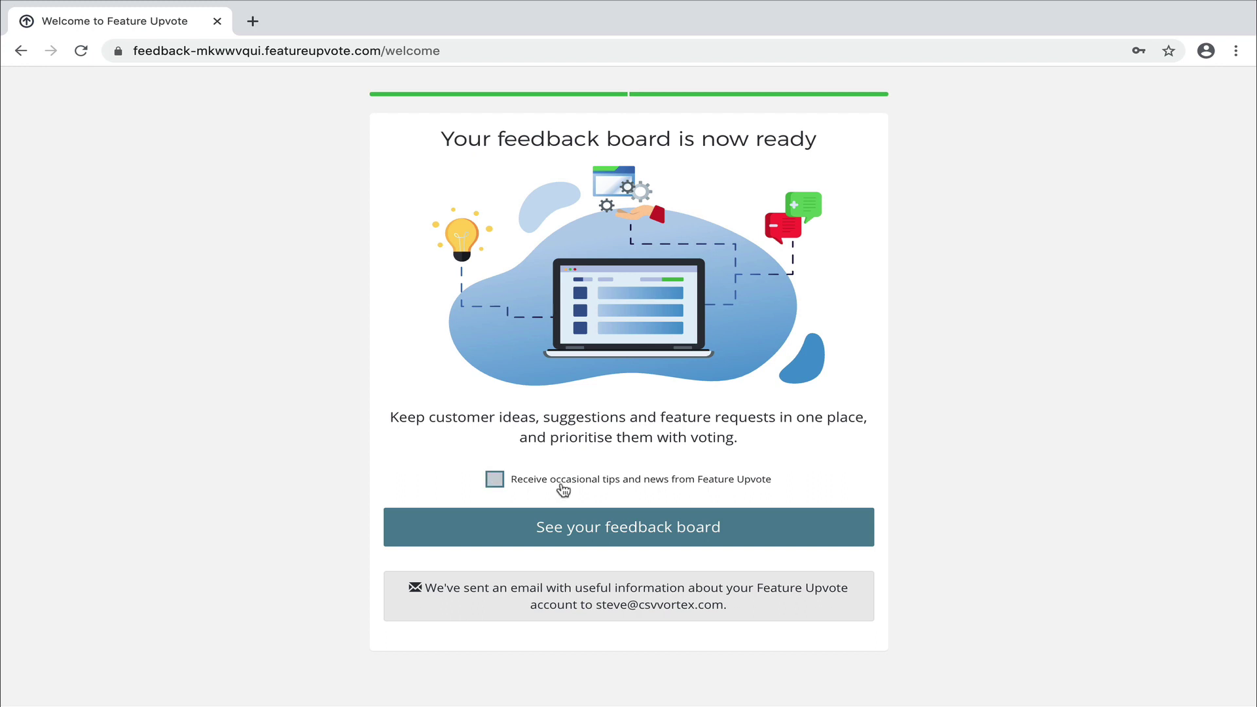
Open the new CSV Vortex board and read the 'Awaiting approval' badge's tooltip.
left_click(606, 526)
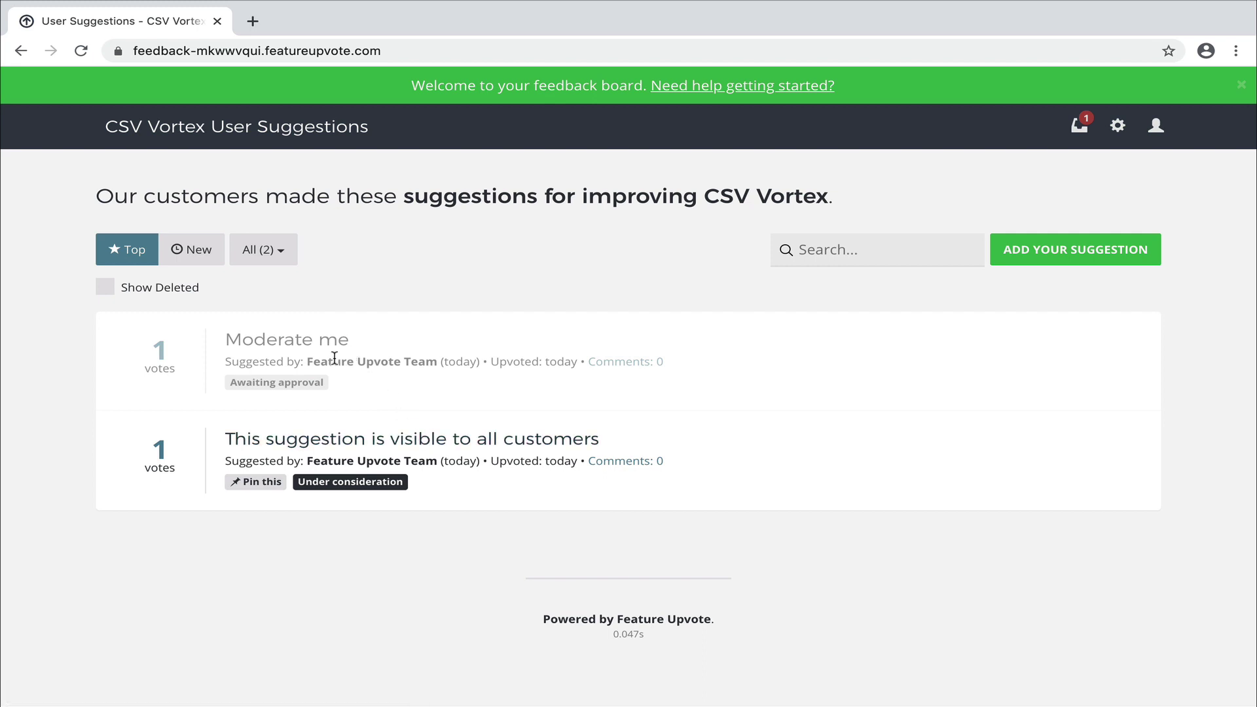
mouse_move(300, 392)
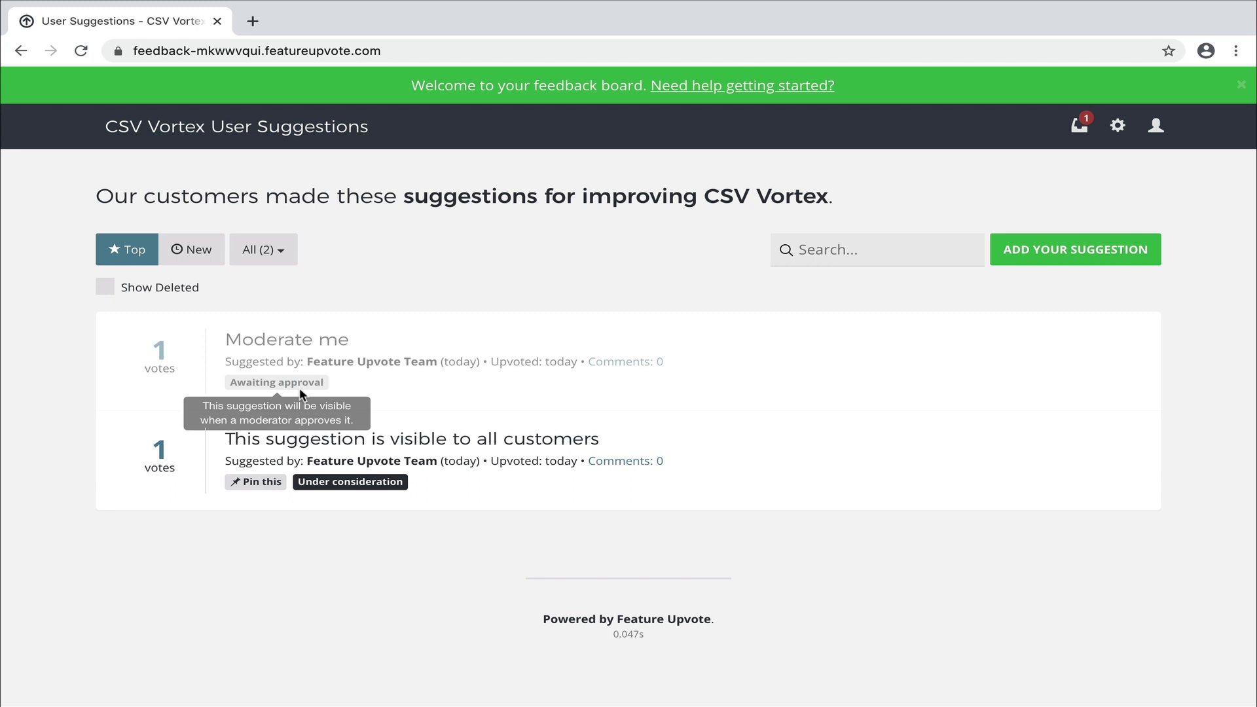
Mark the 'Moderate me' suggestion as Under consideration, then return to All suggestions.
left_click(300, 346)
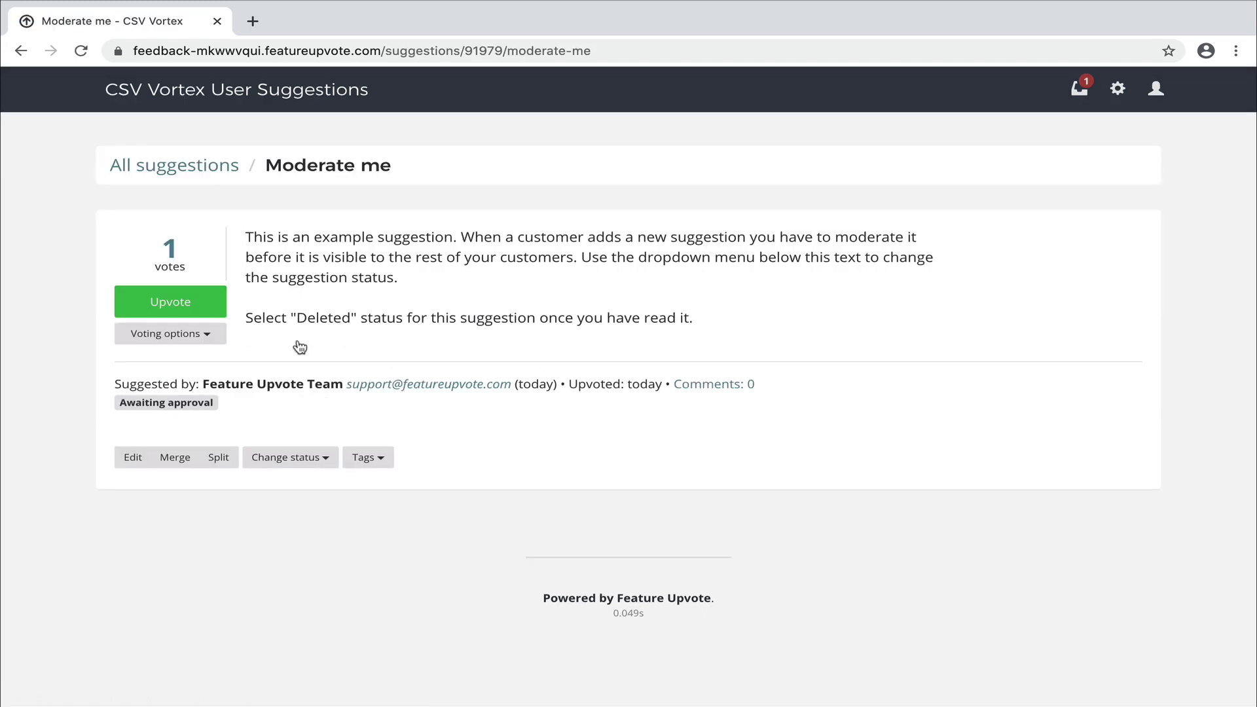
left_click(302, 464)
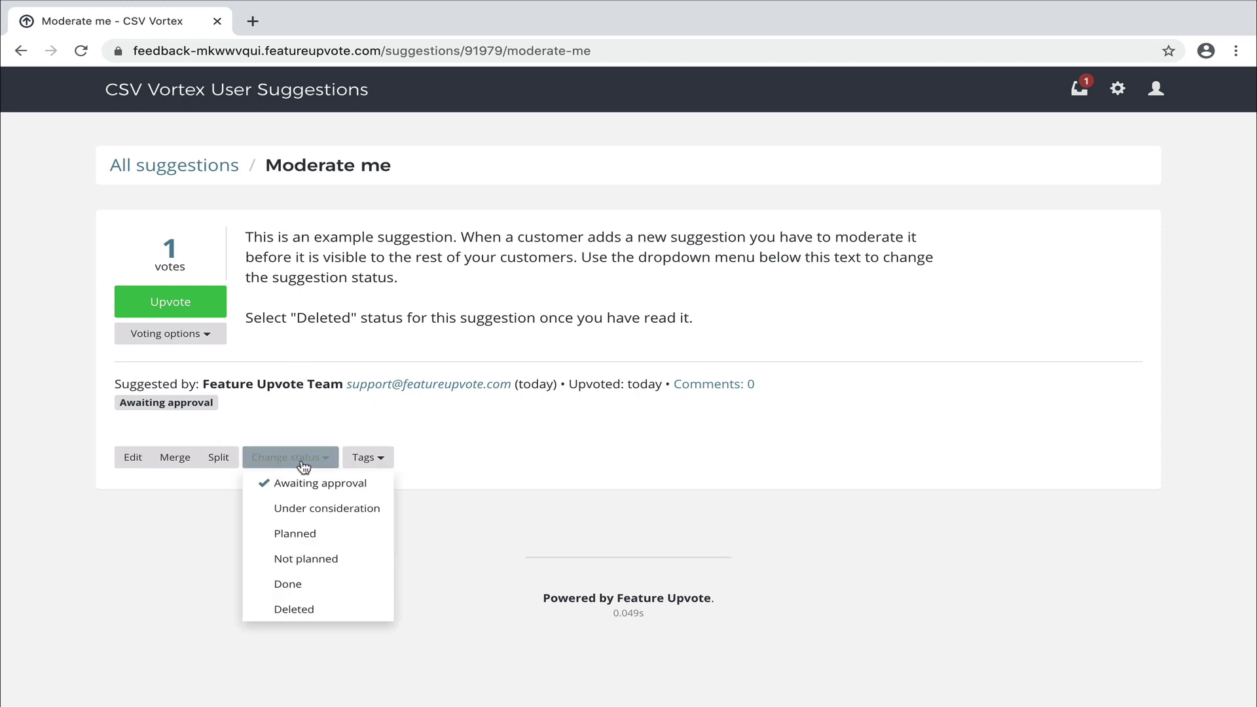
left_click(306, 510)
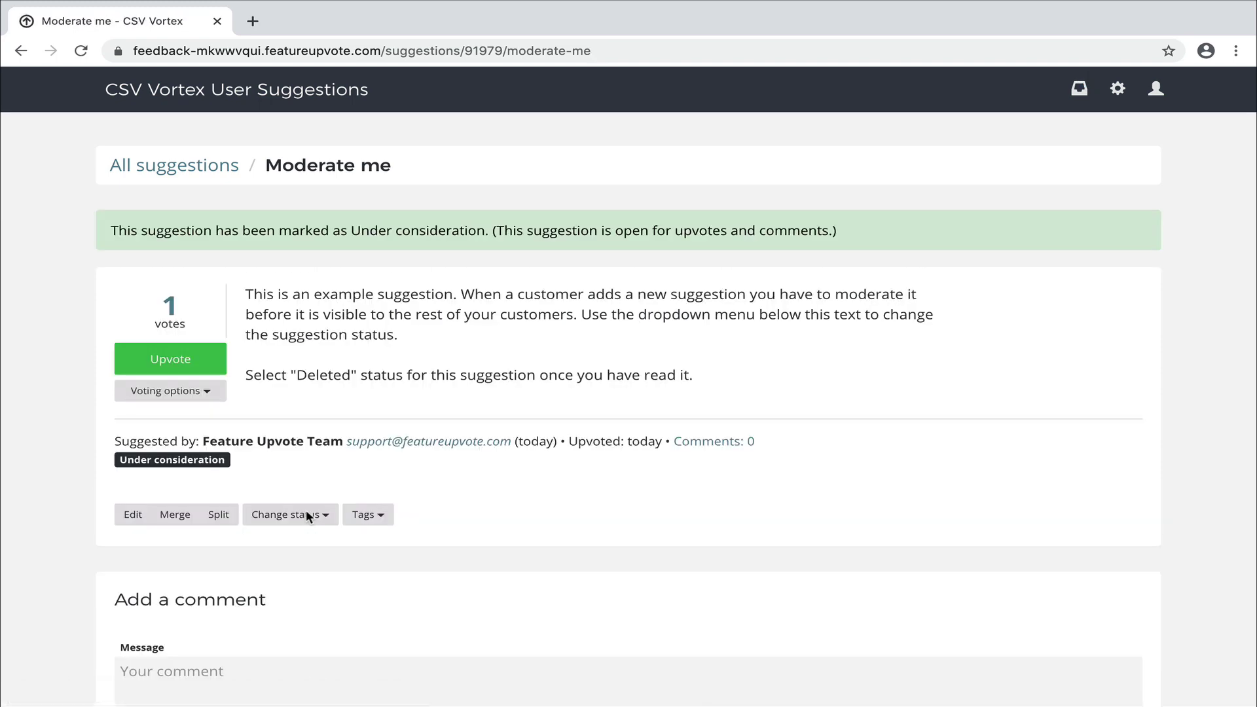
left_click(196, 173)
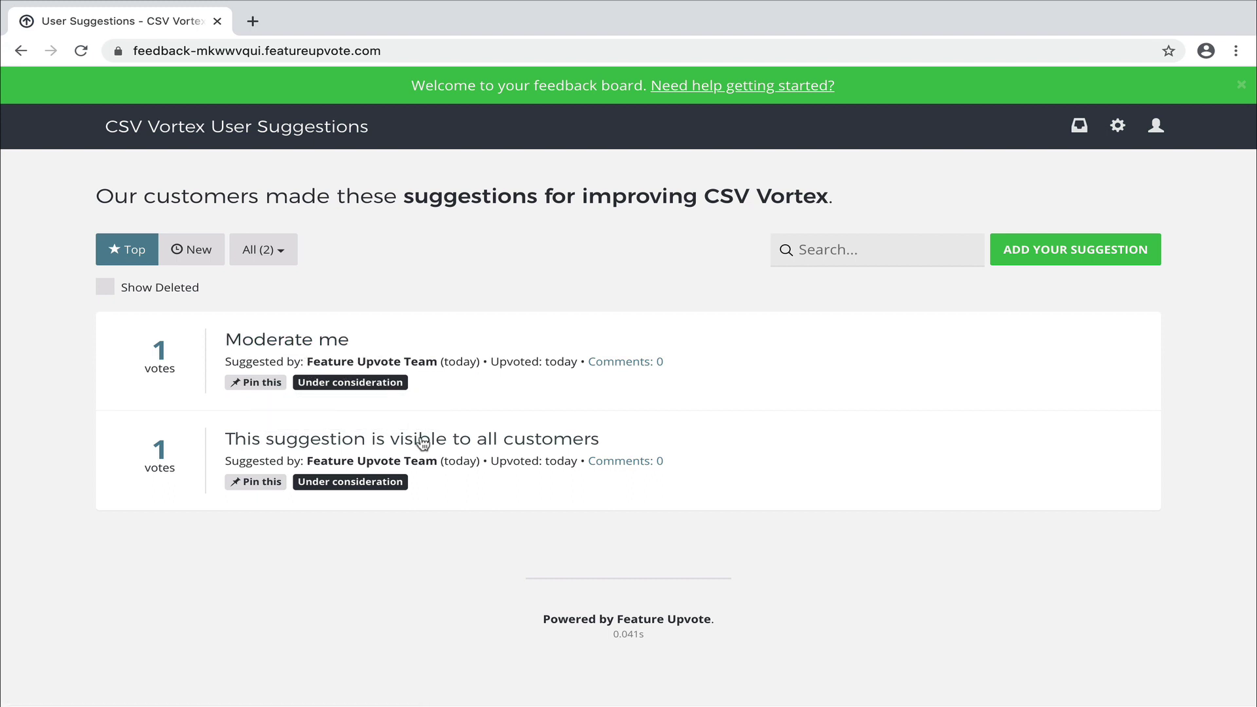
Start a new suggestion, try the 'Add PDF Export' title autofill, then clear the title.
mouse_move(368, 383)
left_click(1044, 250)
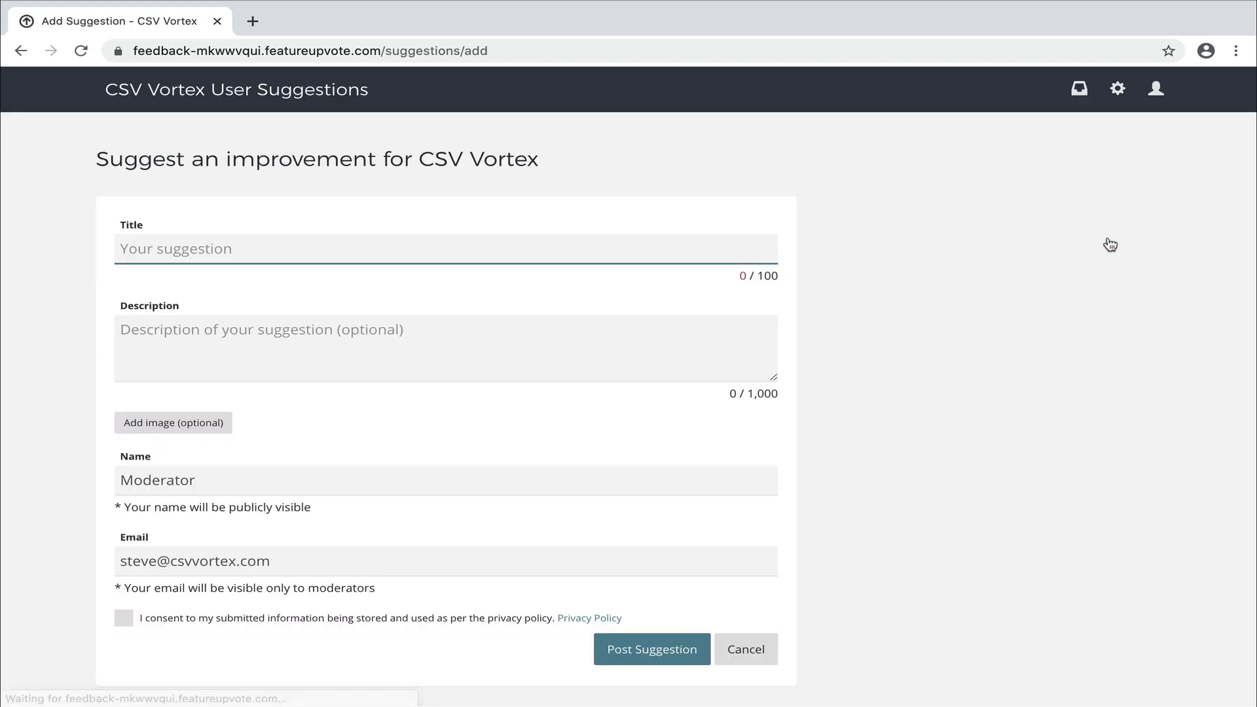
type("Add")
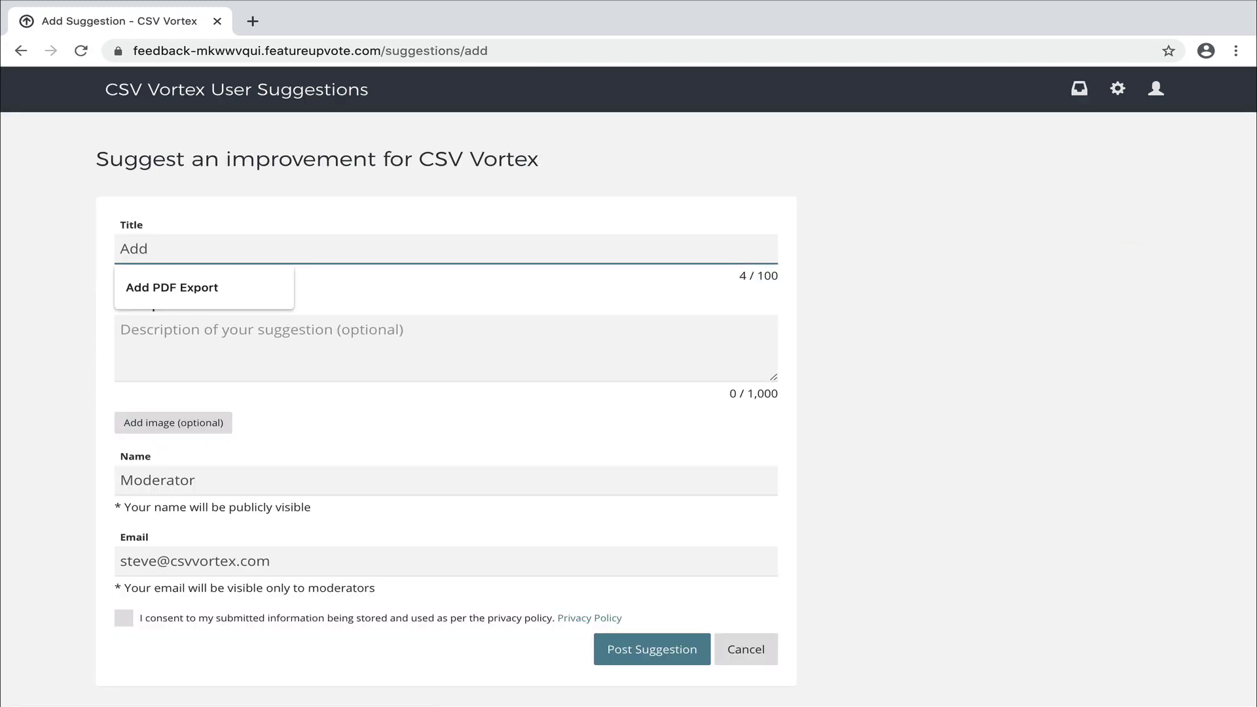
key("Down")
key("Return")
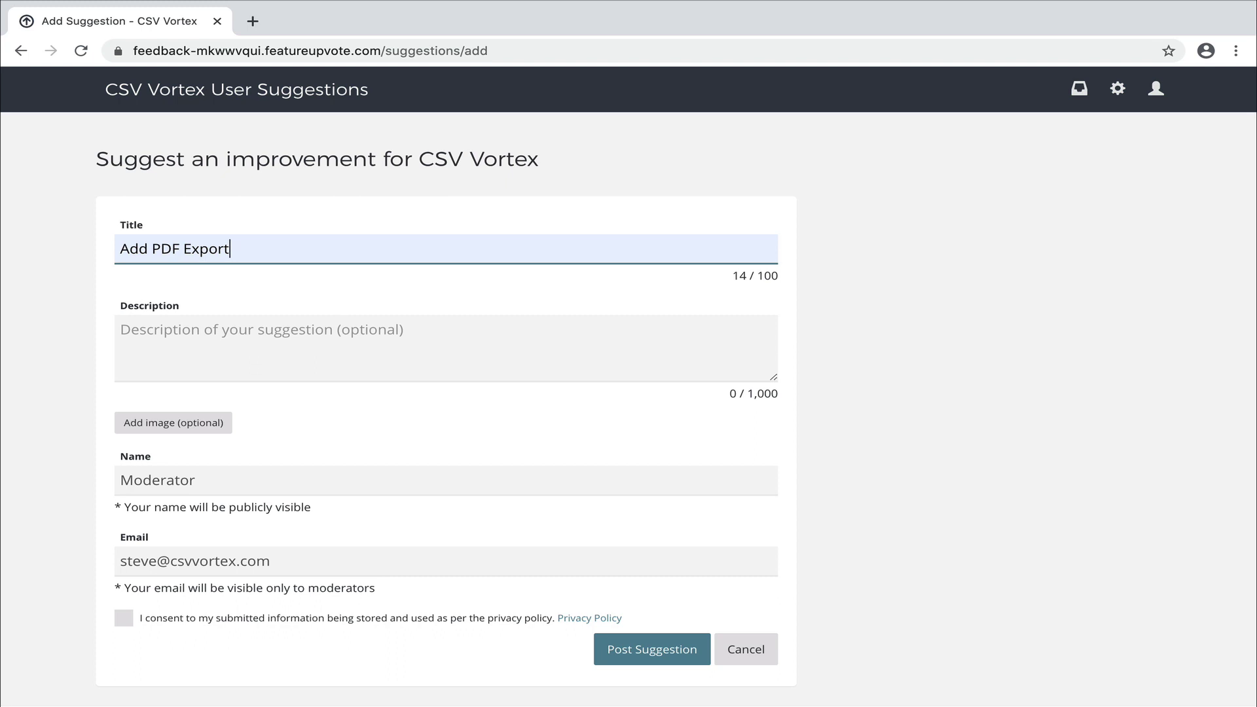
key("ctrl+a")
key("BackSpace")
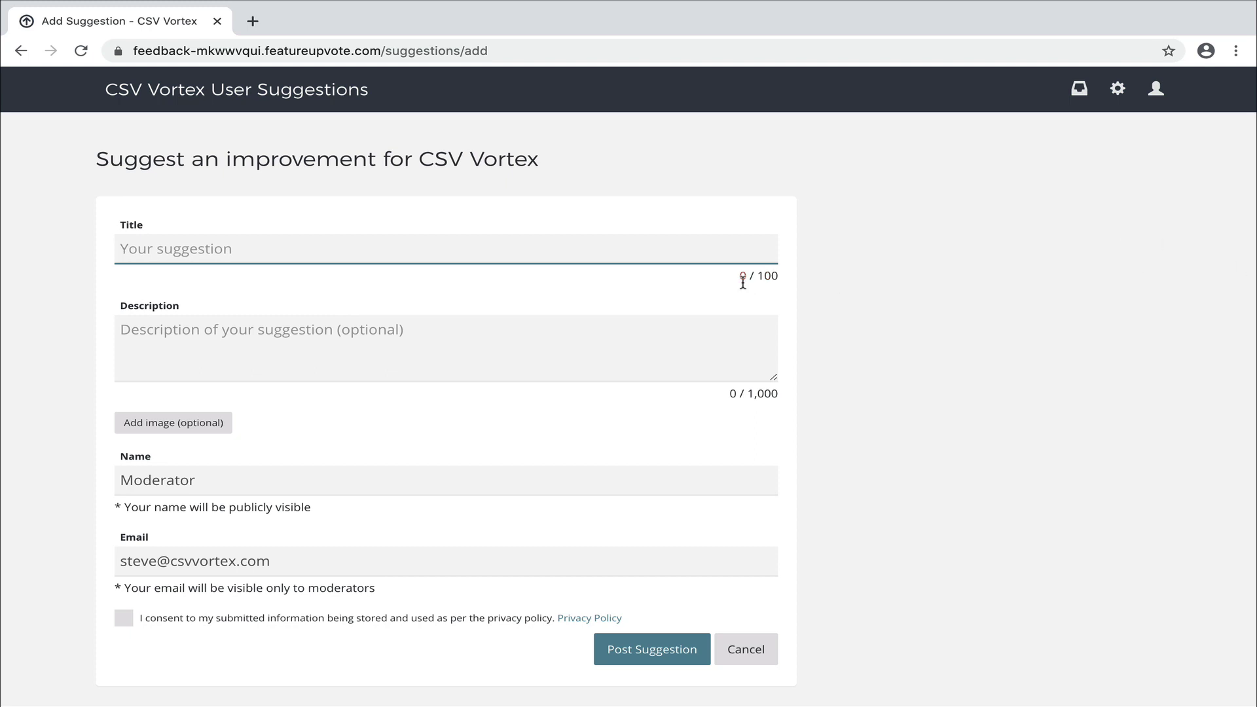
Fill the suggestion title with 'Add PDF Export' from the autofill entries.
left_click(454, 255)
key("Down")
key("Return")
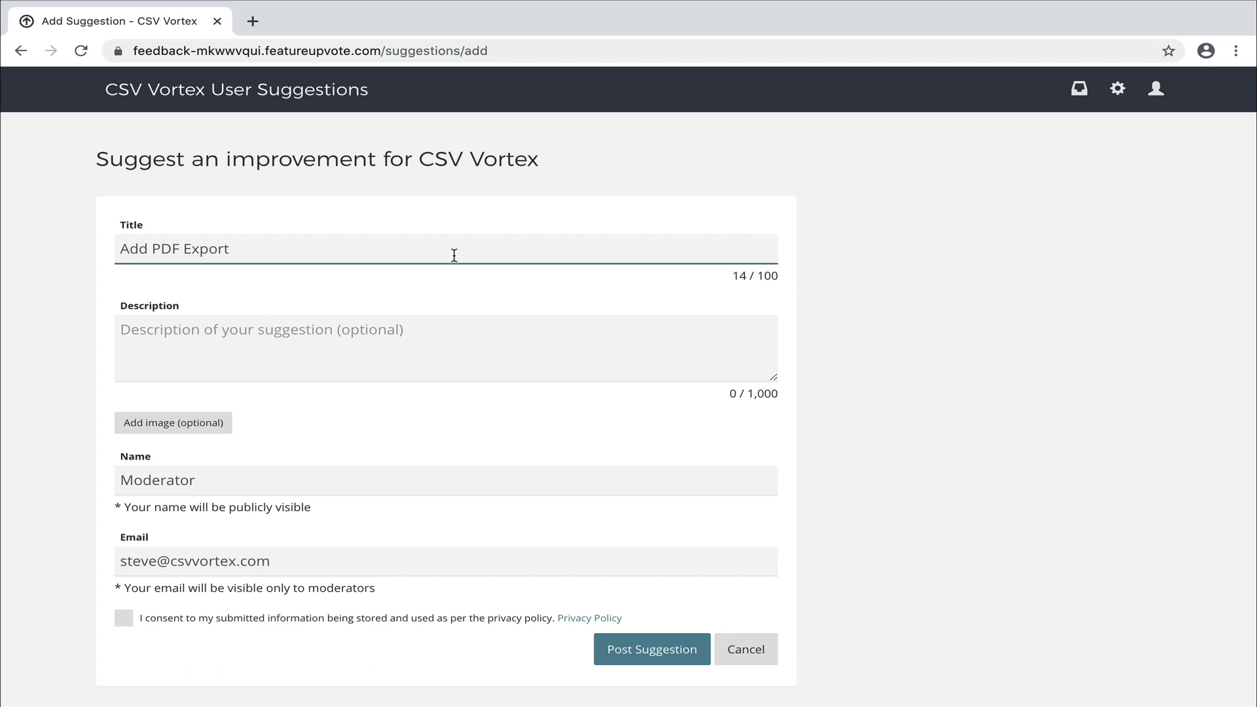
Type and delete 'I want this!' so the description stays empty, and tick the privacy consent.
left_click(412, 339)
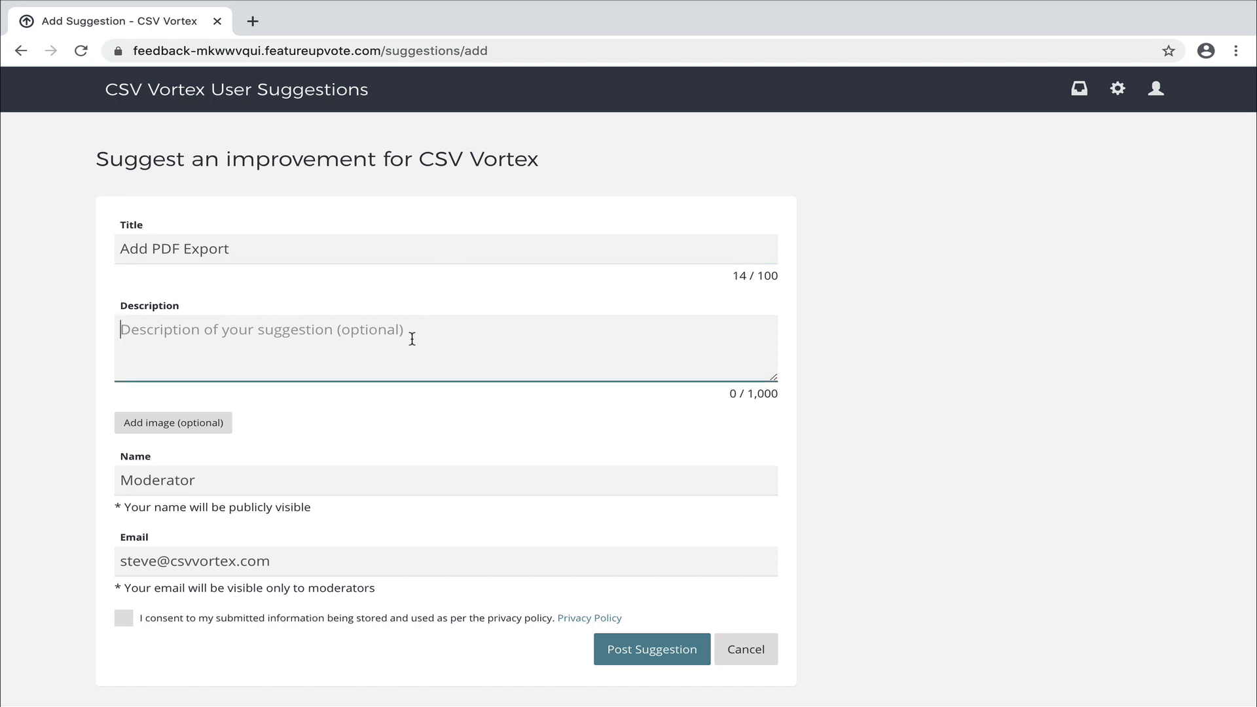
type("I want ")
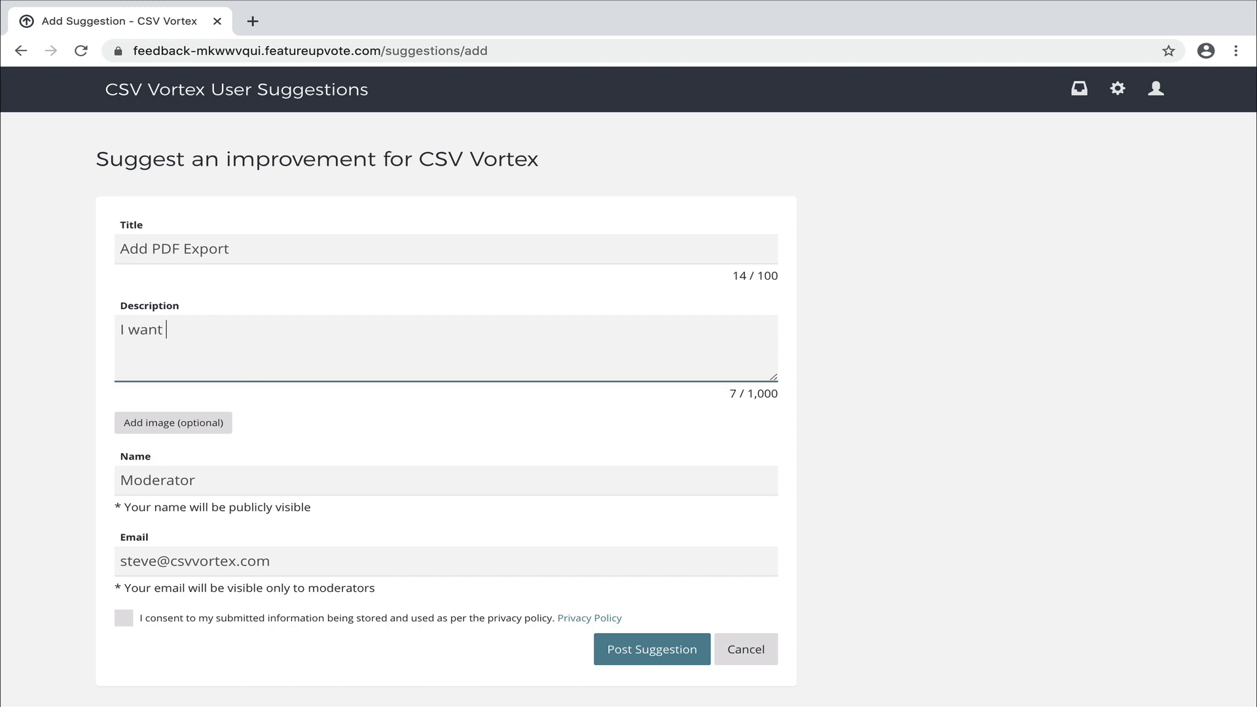
type("this!")
key("ctrl+a")
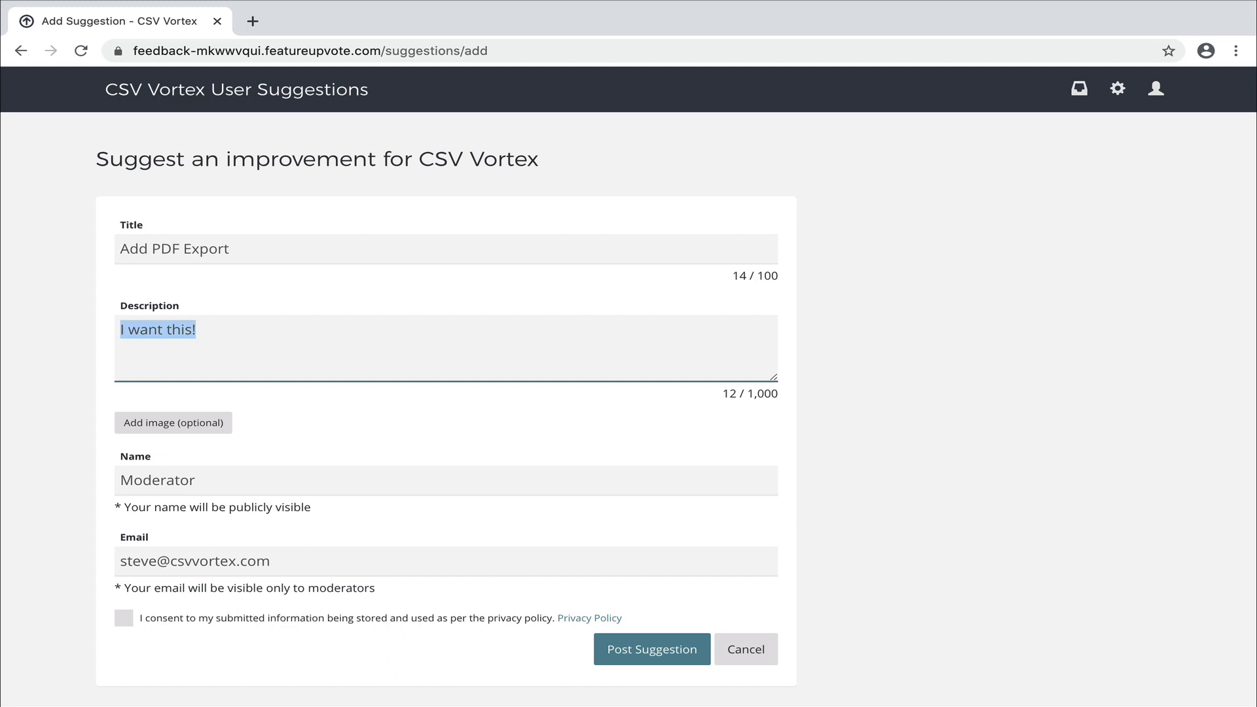
key("BackSpace")
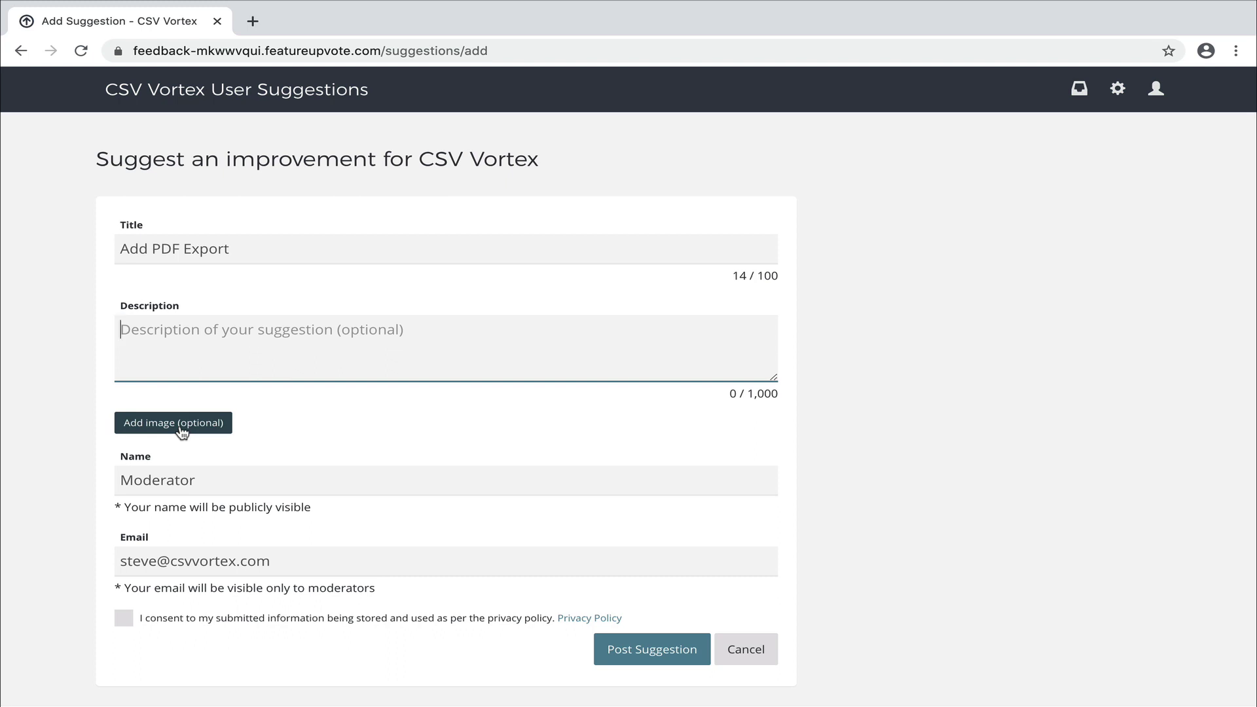
scroll(206, 445, "down", 1)
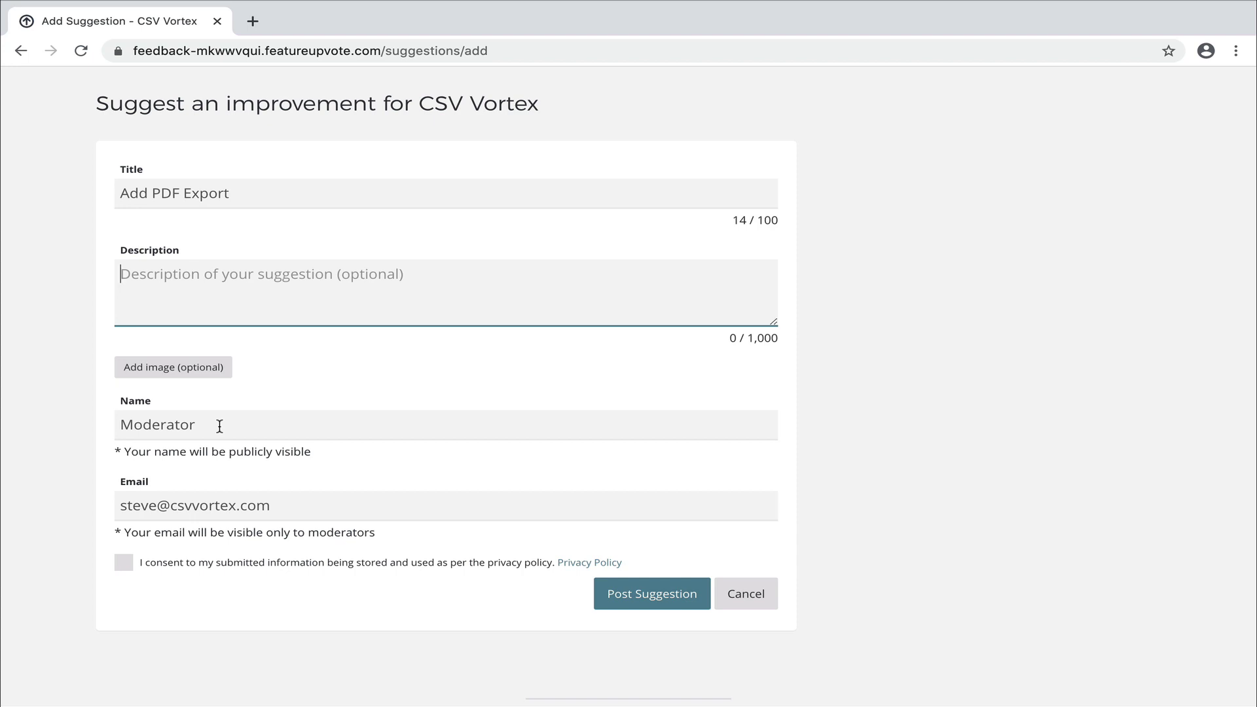
left_click(164, 567)
Post the 'Add PDF Export' suggestion and open its detail page from the list.
left_click(638, 589)
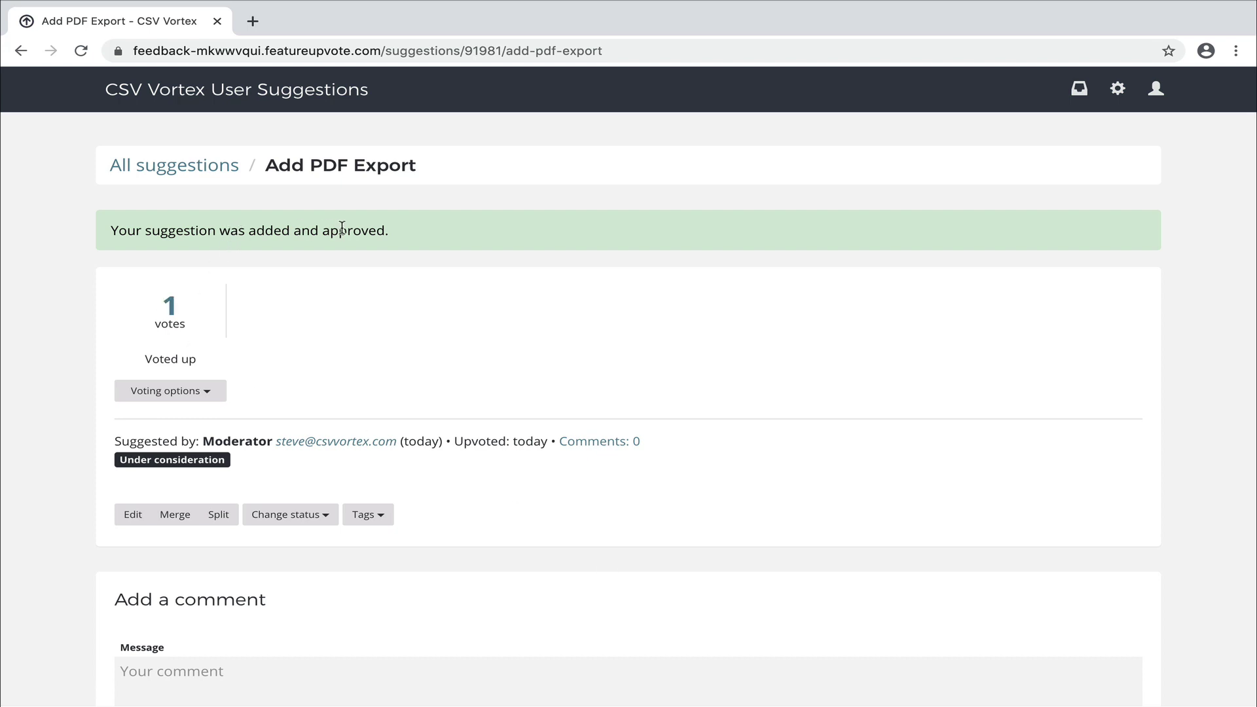
left_click(208, 172)
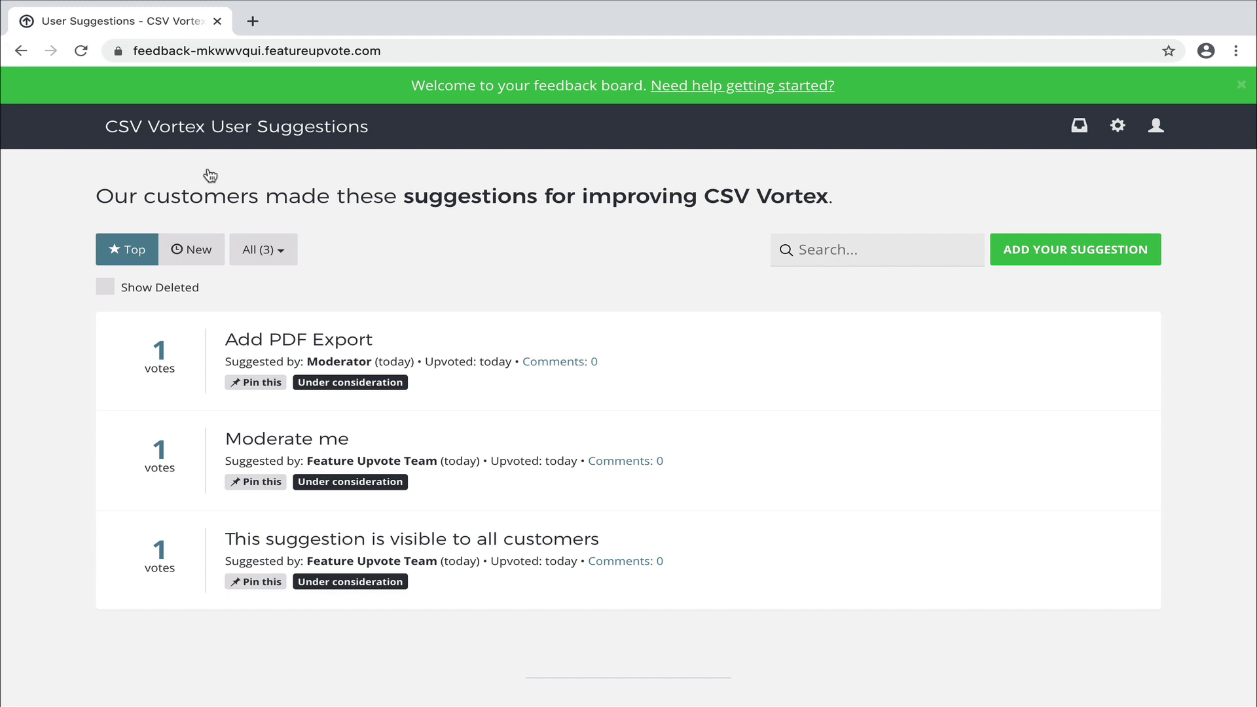
left_click(307, 342)
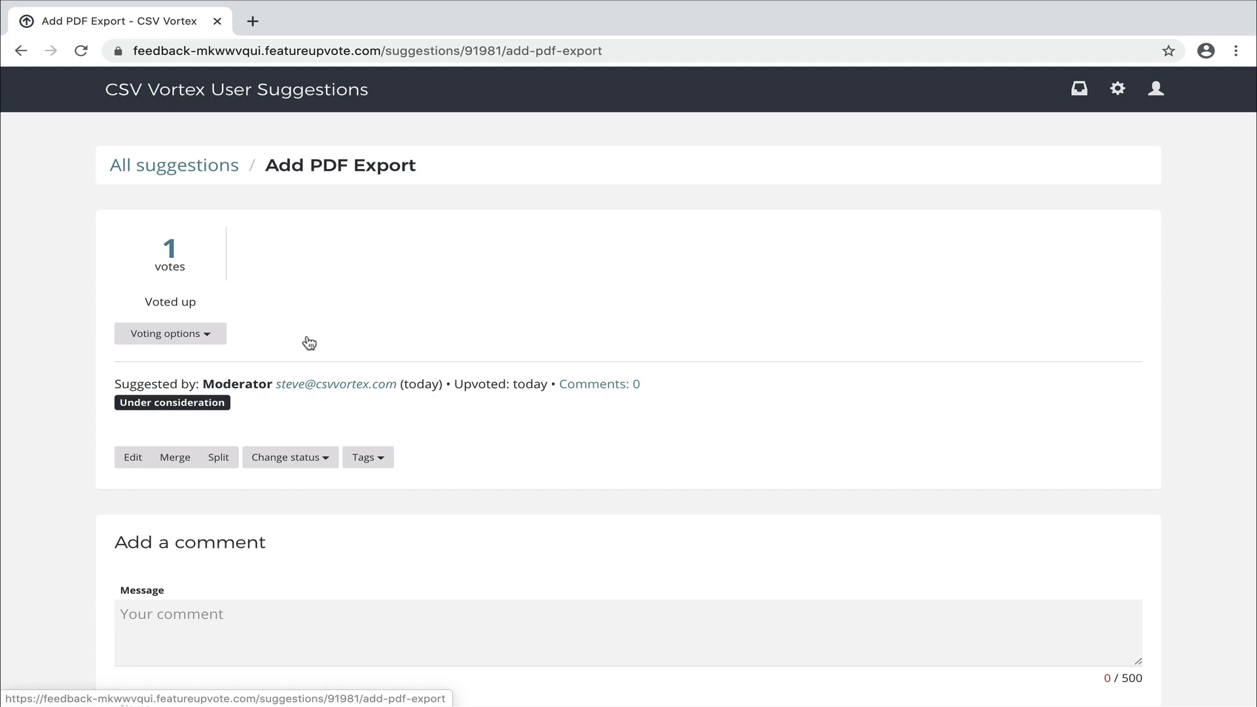
left_click(612, 53)
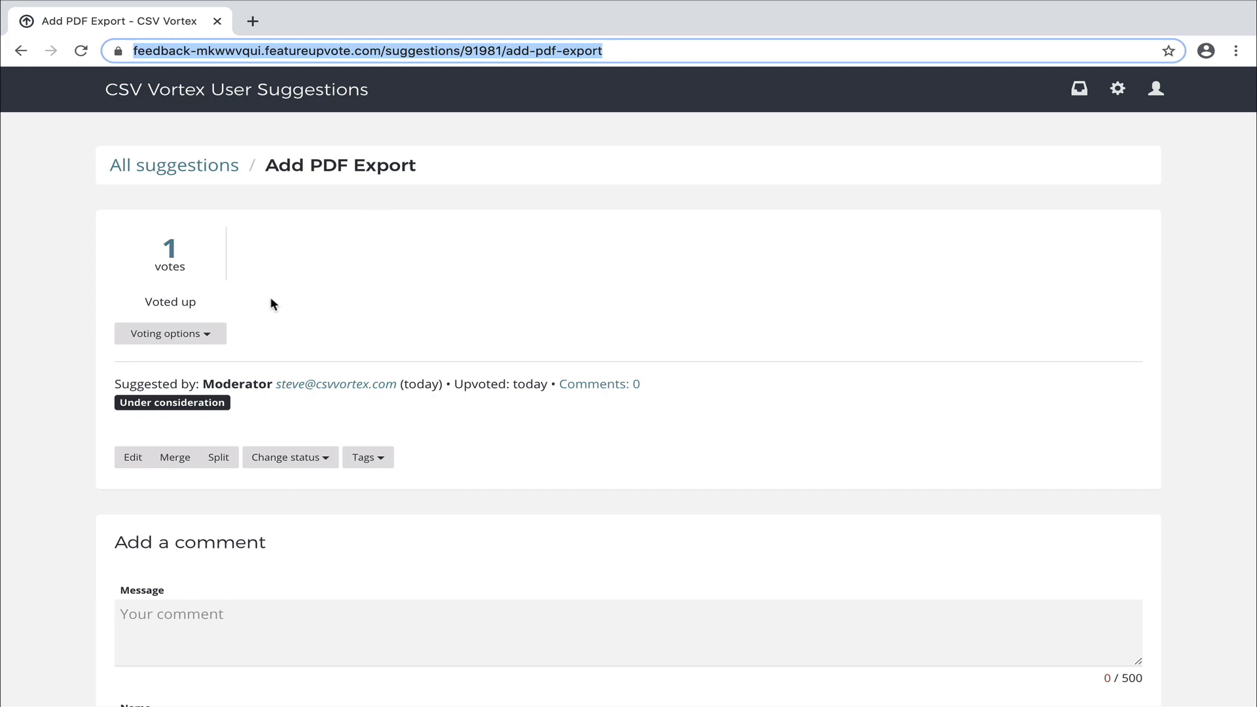
Upvote 'Add PDF Export' on a customer's behalf to reach 2 votes, then return to All suggestions.
left_click(162, 339)
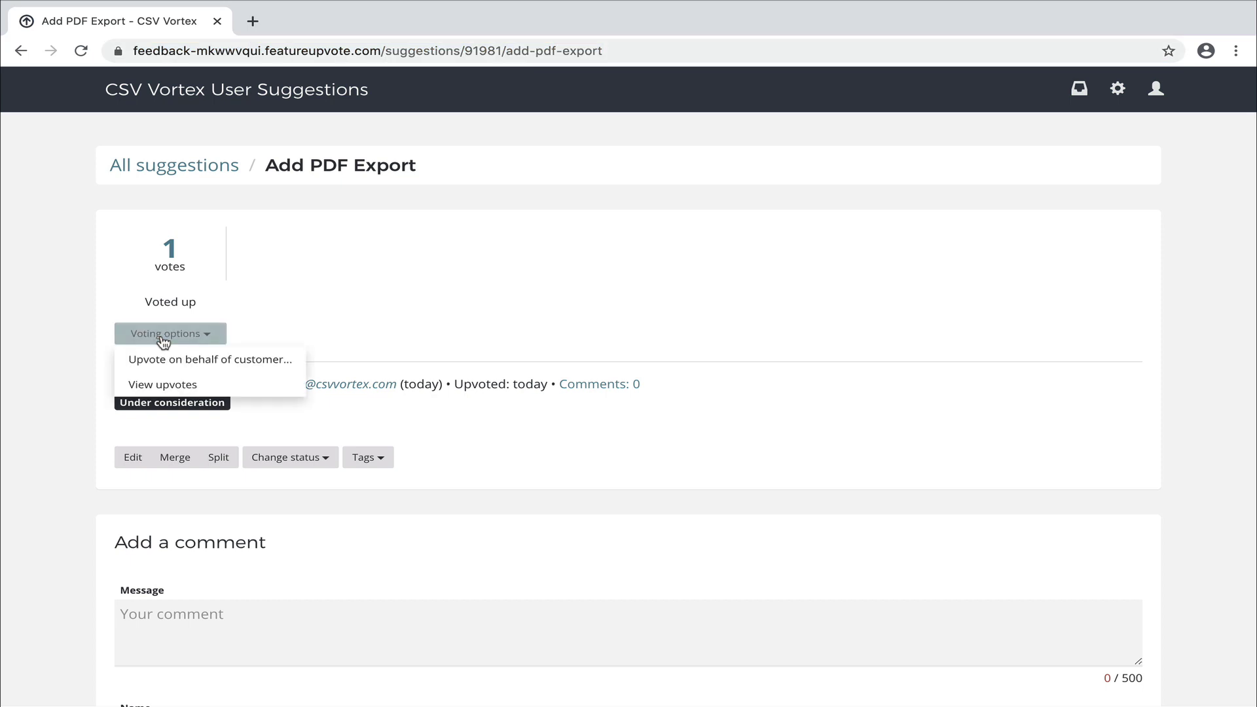
left_click(186, 362)
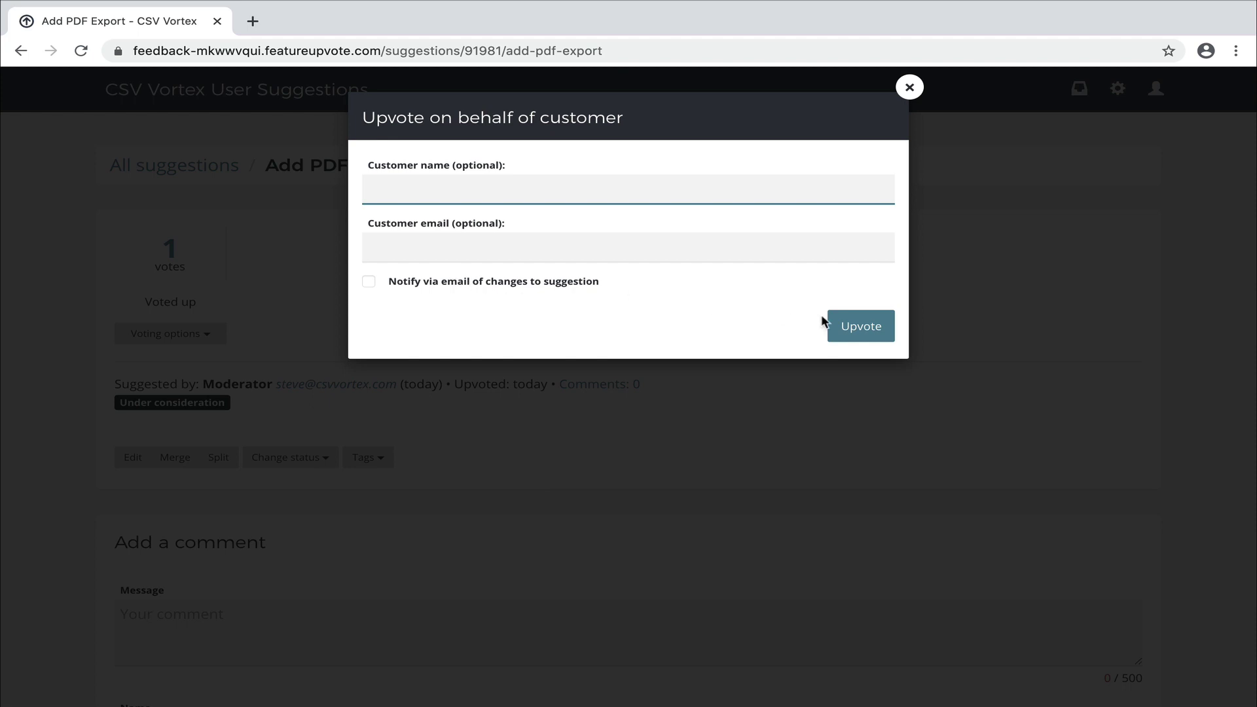
left_click(869, 331)
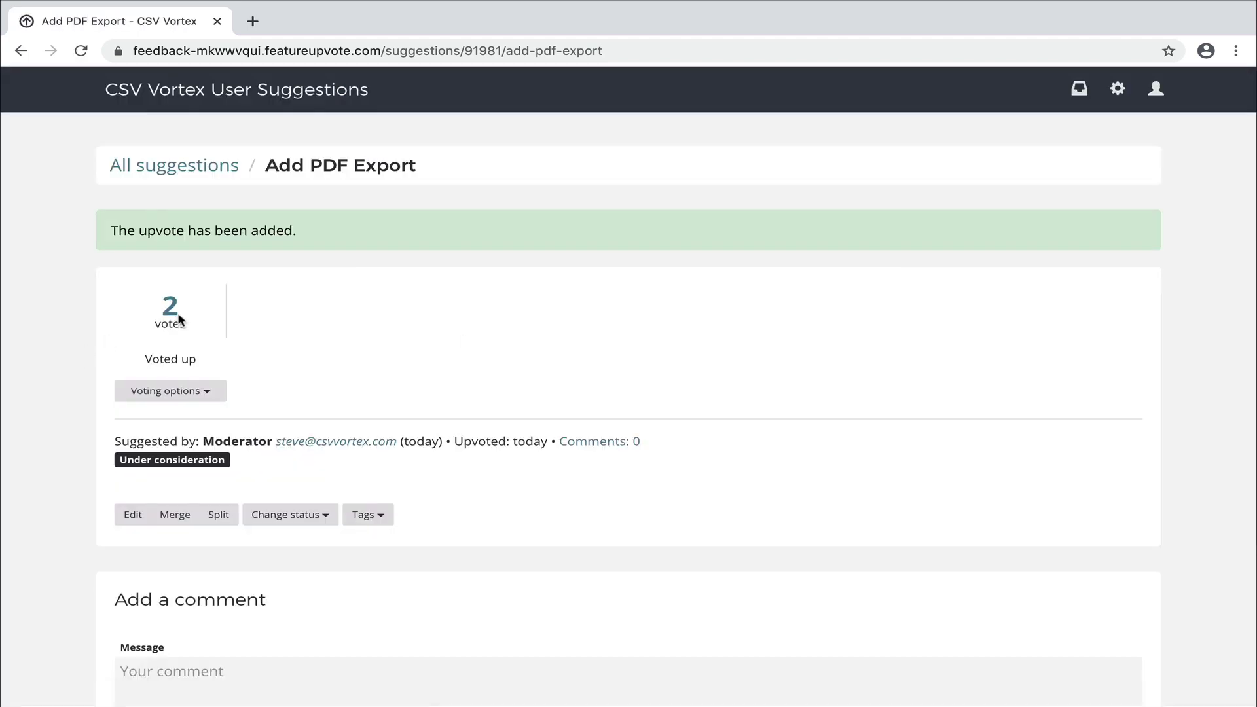
left_click(174, 167)
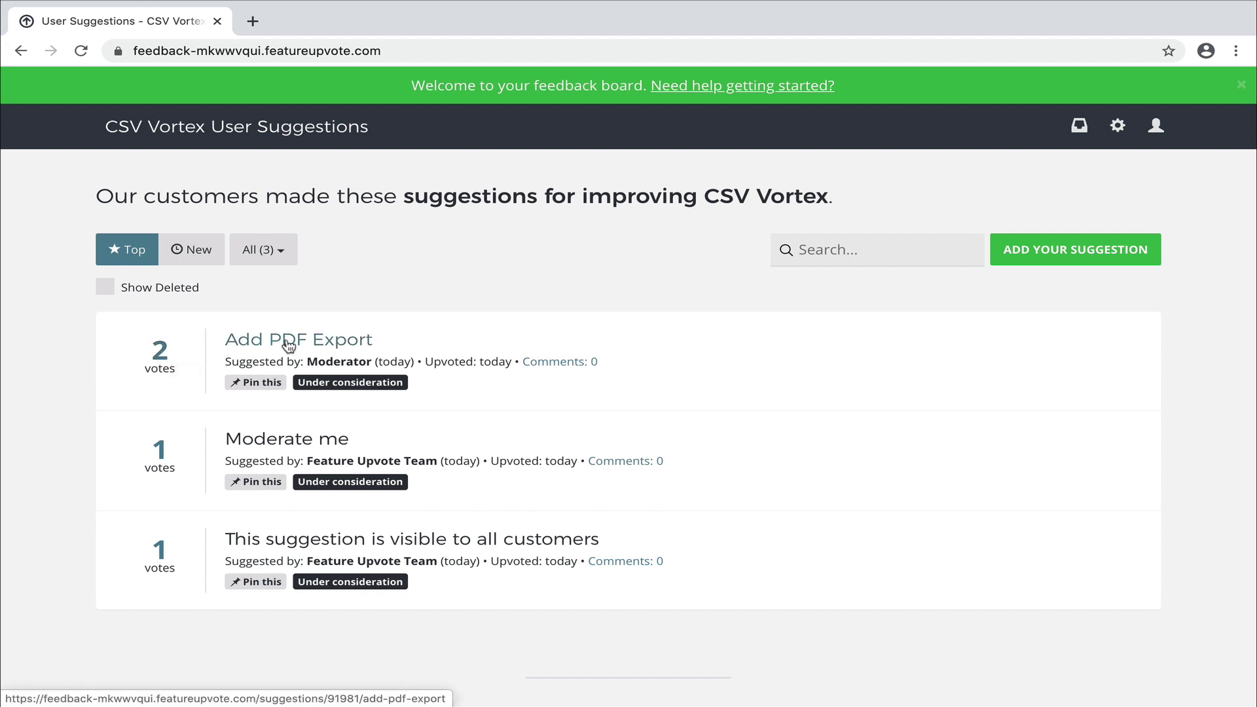
Change the 'Add PDF Export' suggestion's status to Planned.
left_click(288, 345)
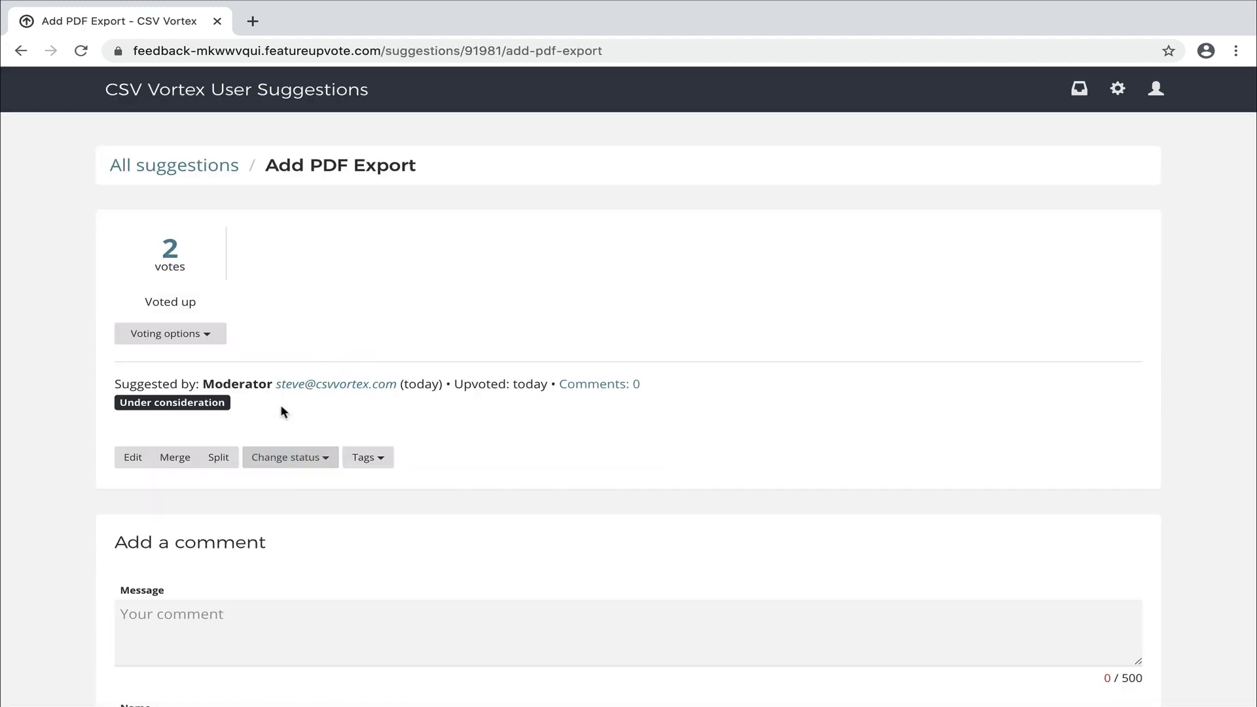
left_click(296, 457)
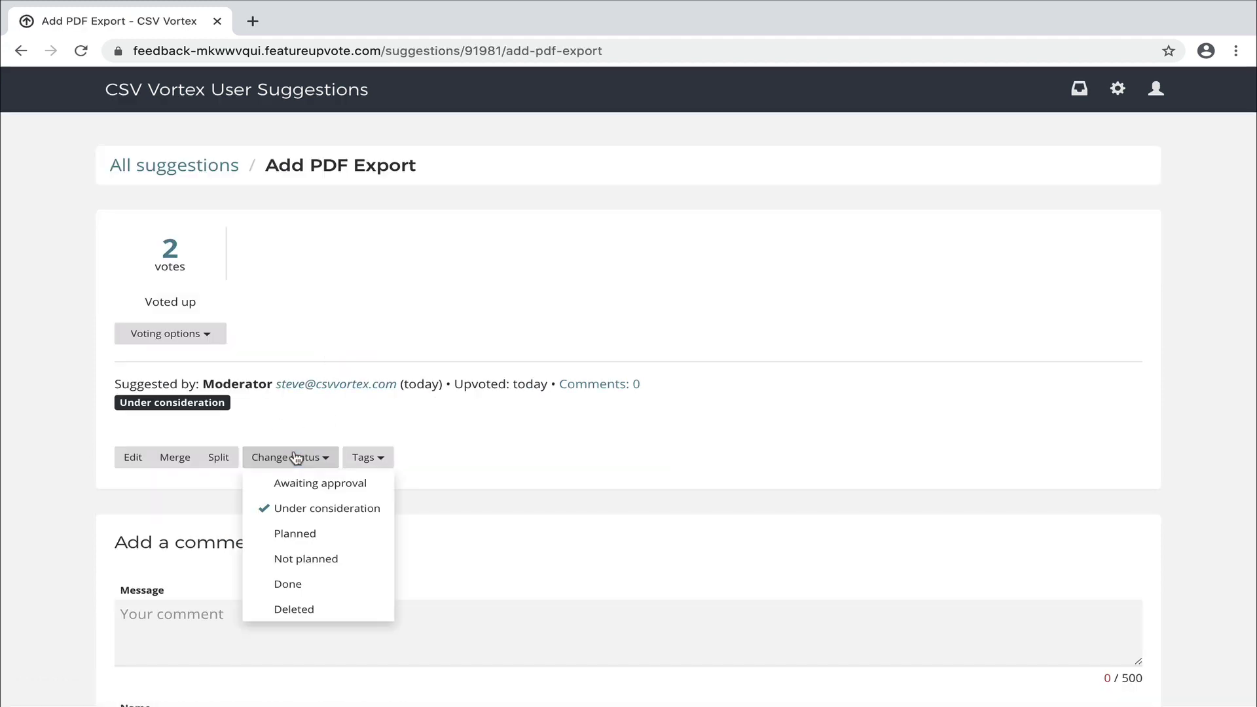
left_click(296, 533)
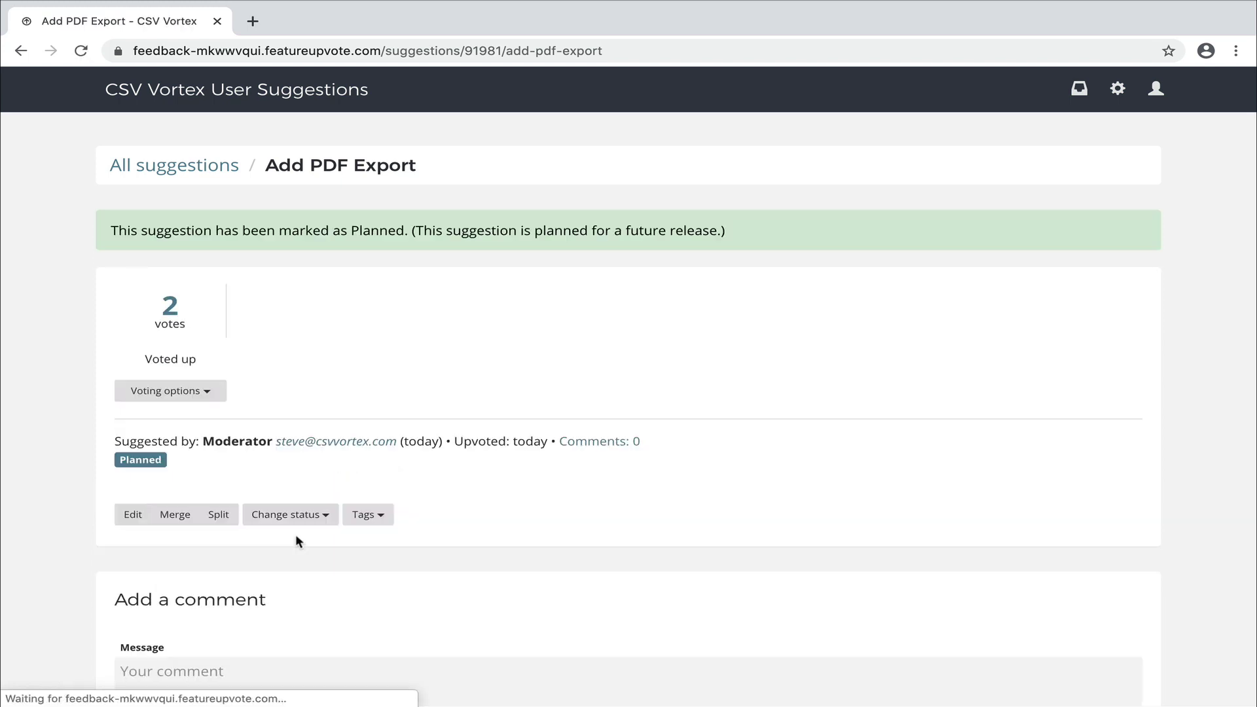
Back on the suggestions list, filter by Planned (1), then by Under consideration (2).
left_click(202, 171)
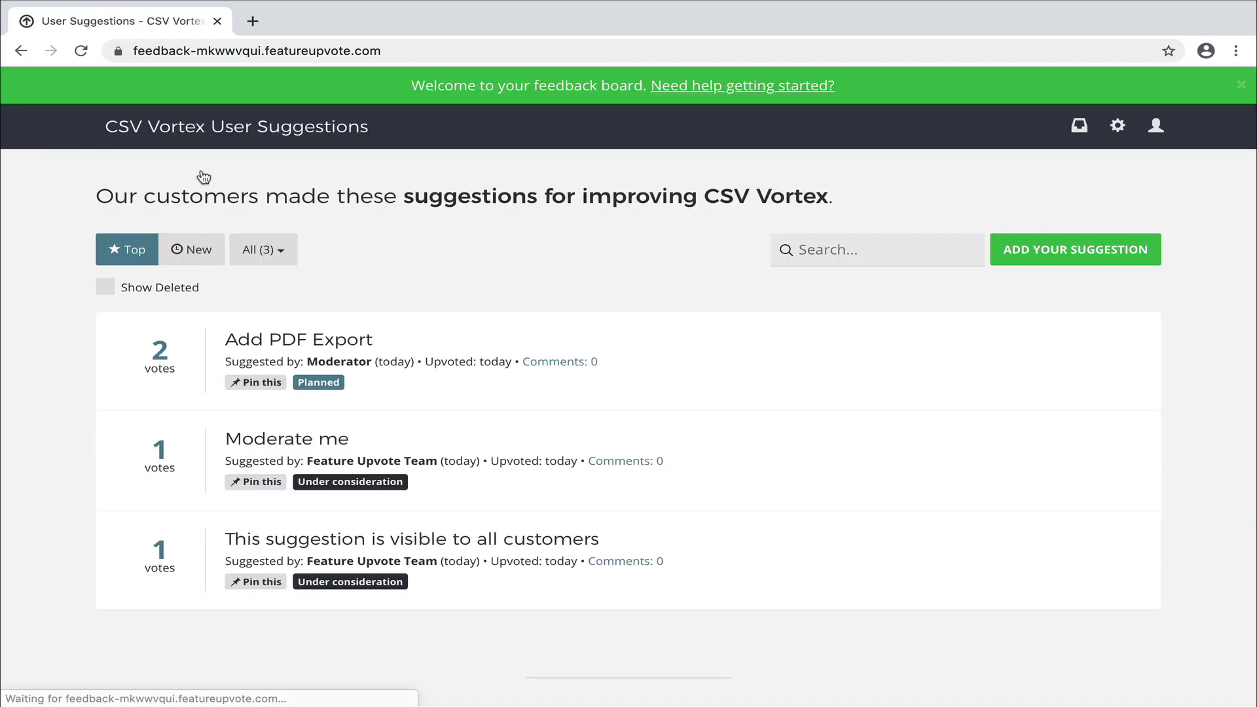
mouse_move(313, 388)
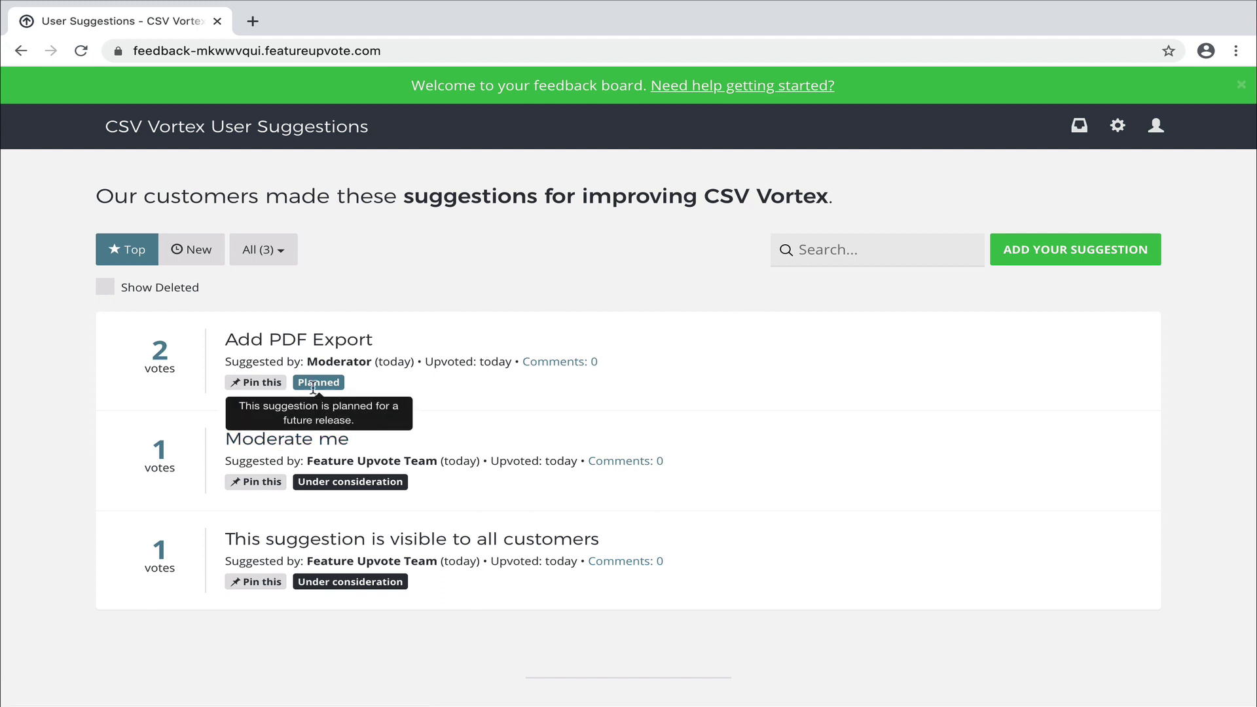
left_click(288, 254)
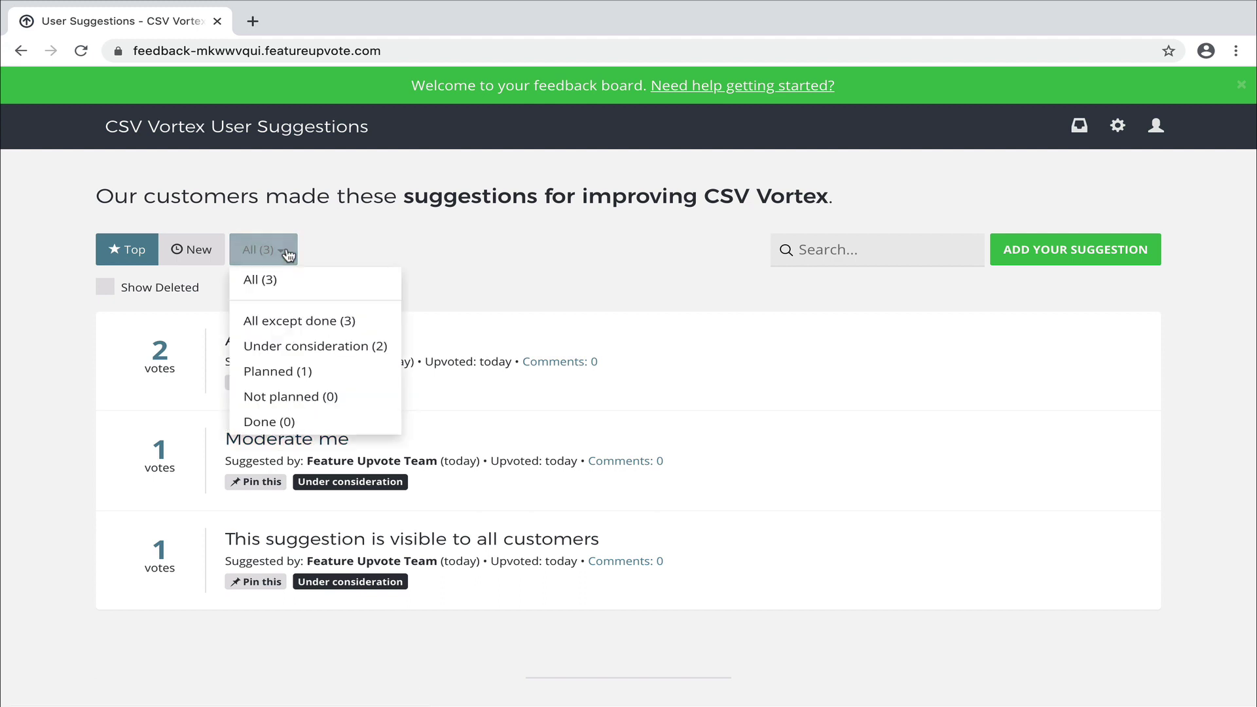
left_click(286, 371)
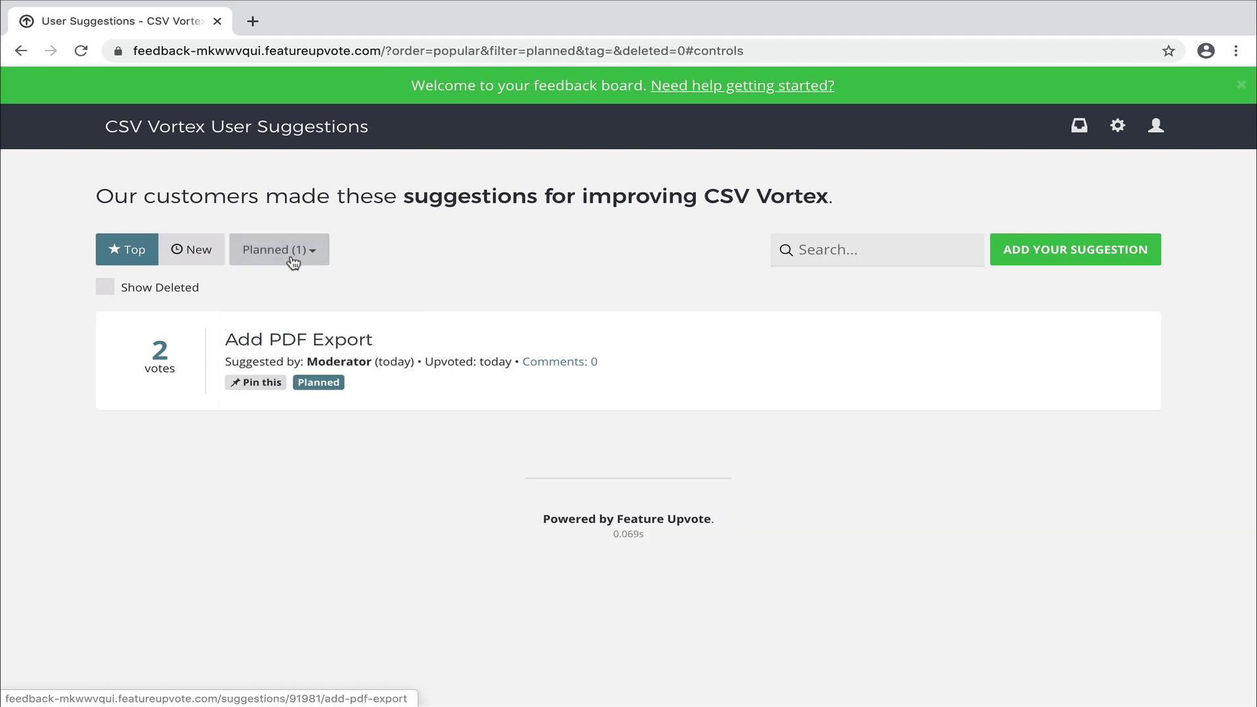
left_click(293, 252)
left_click(289, 356)
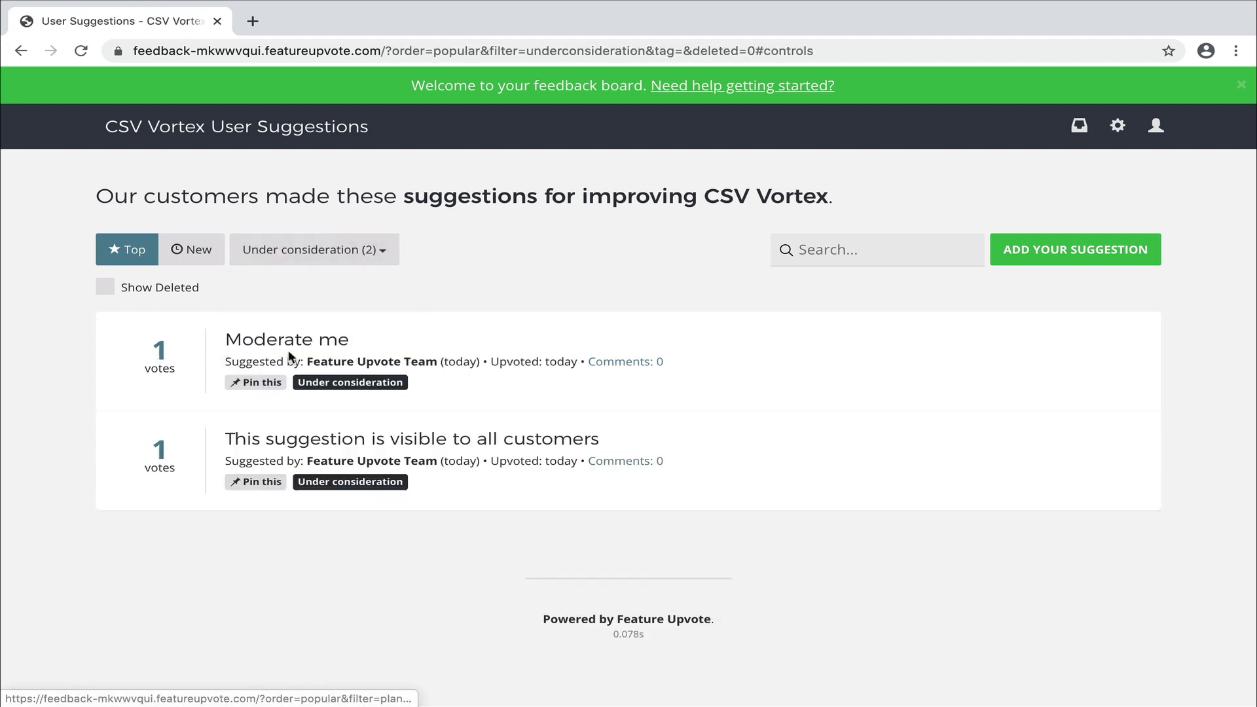
Reset the status filter to All to show all three suggestions.
left_click(300, 254)
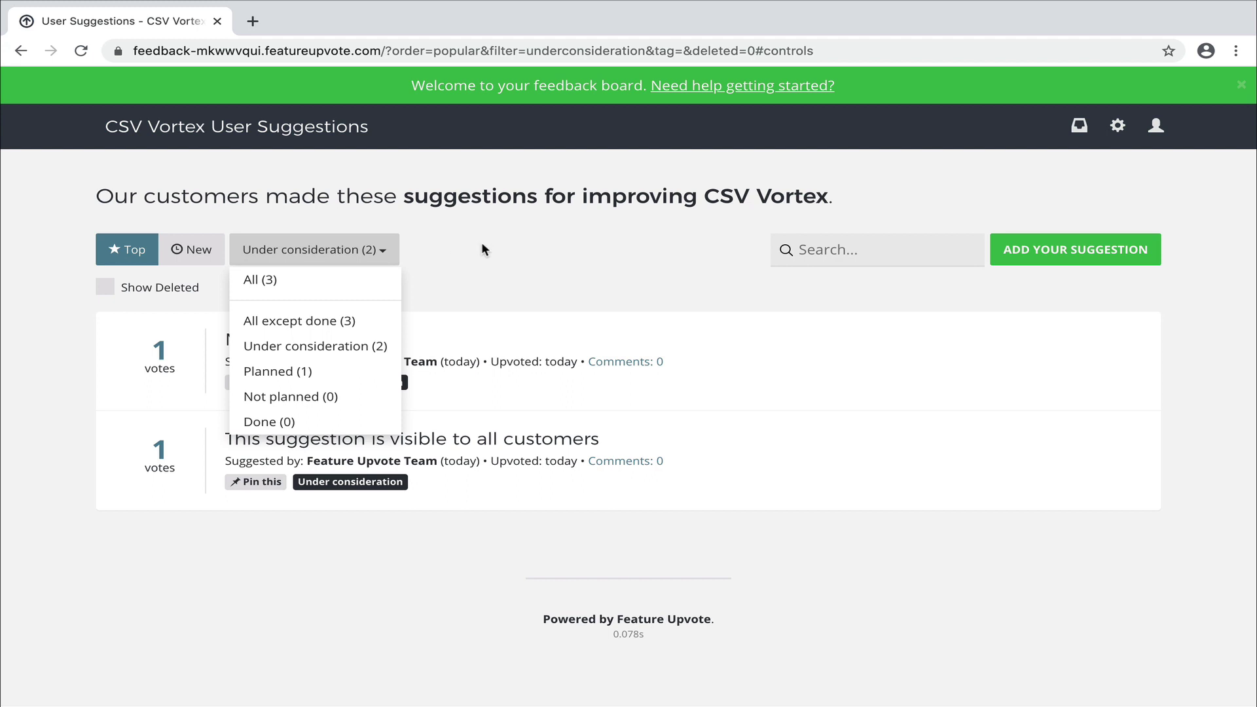
left_click(420, 280)
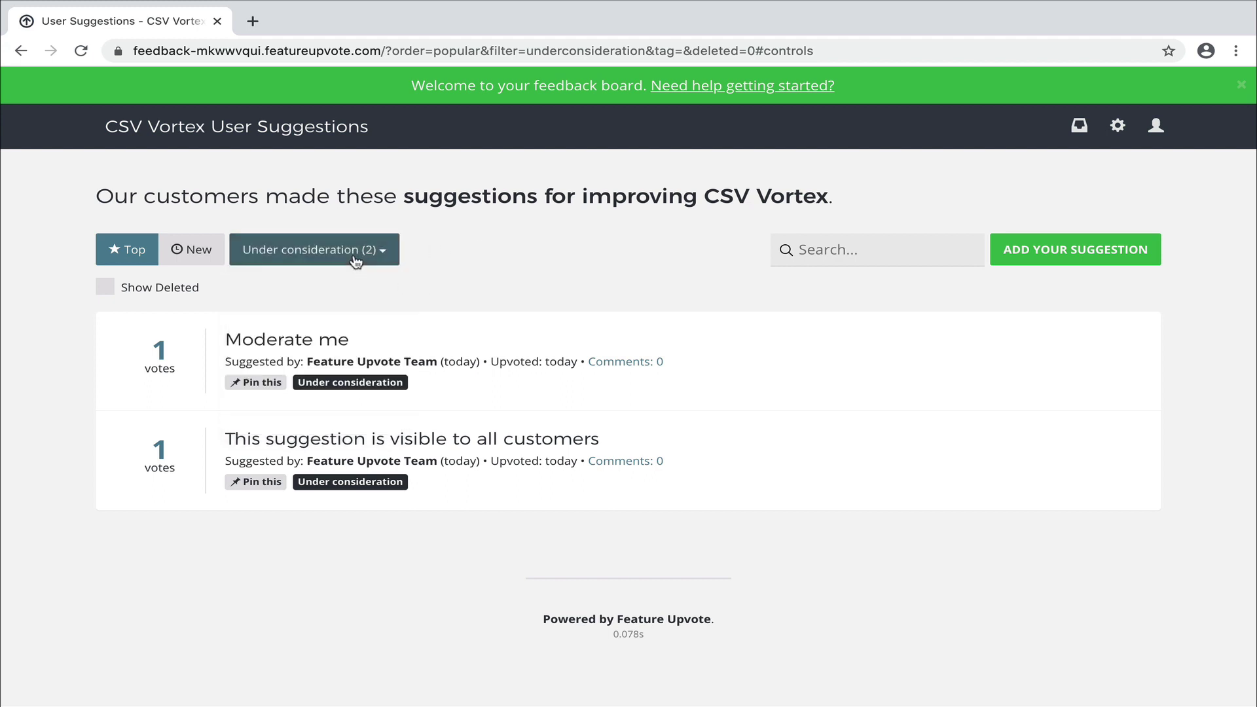
left_click(308, 250)
left_click(268, 276)
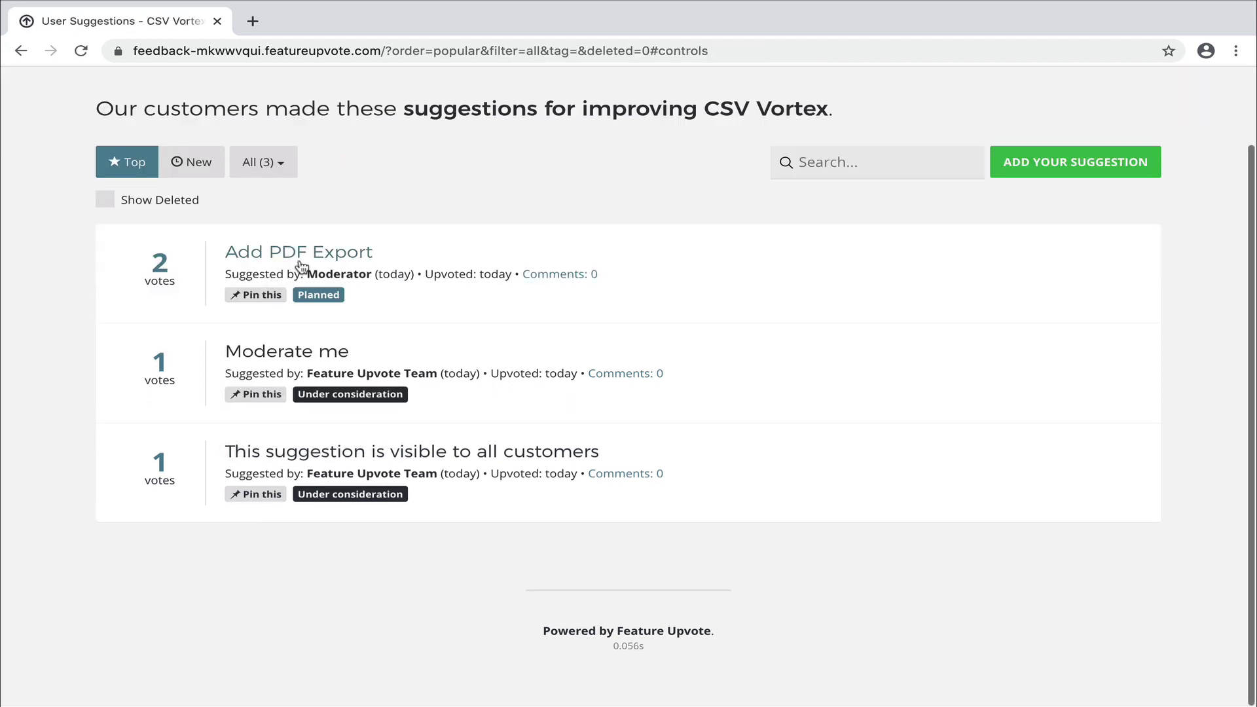
Open 'Add PDF Export' and create and apply a new 'Version 2.0' tag.
left_click(313, 259)
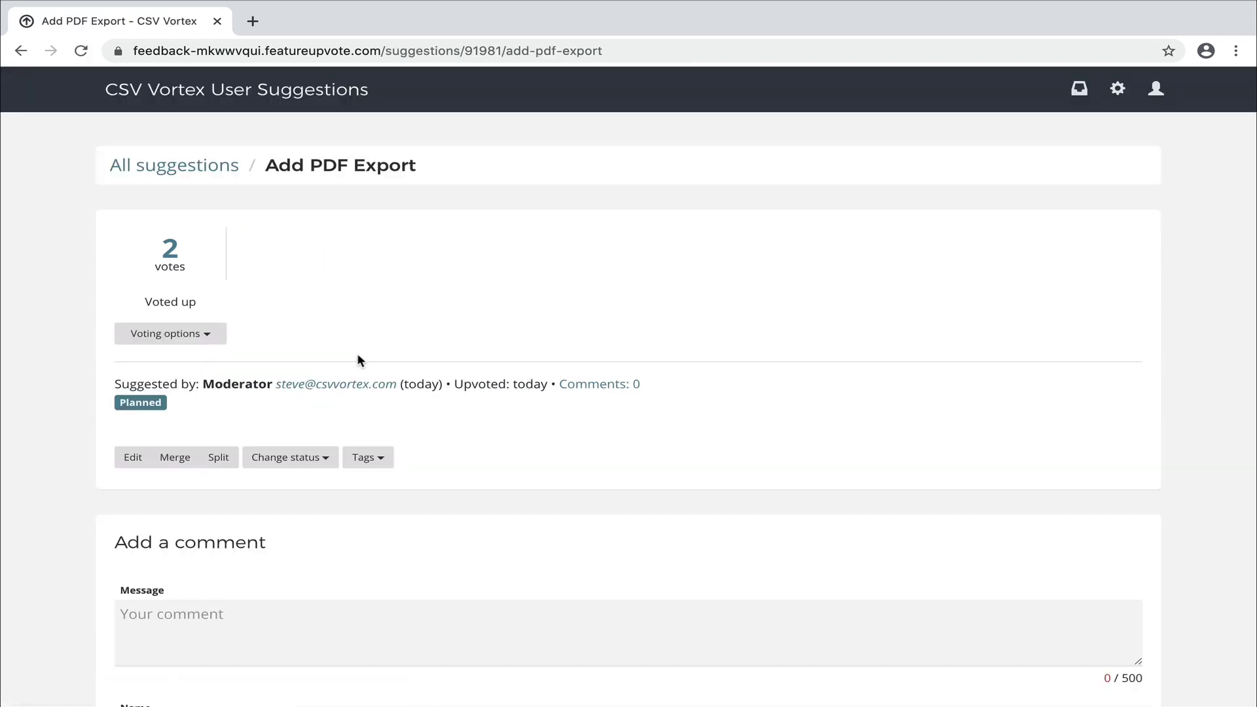
left_click(367, 459)
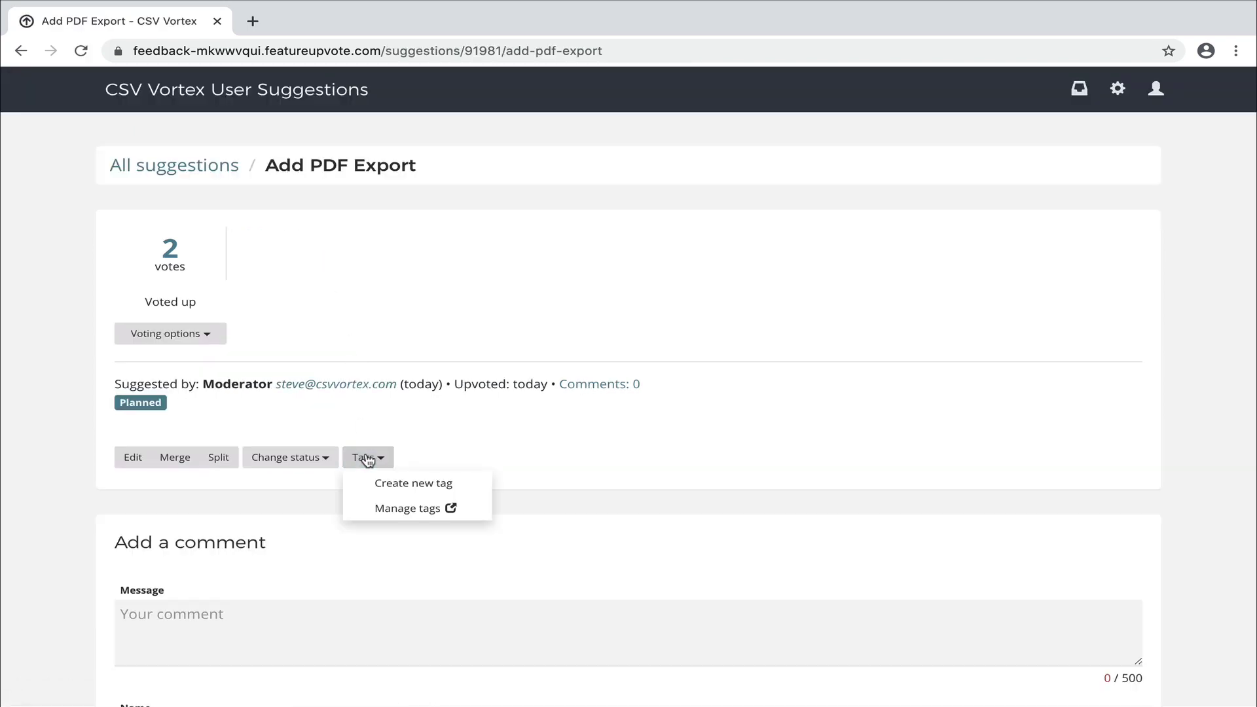
left_click(411, 483)
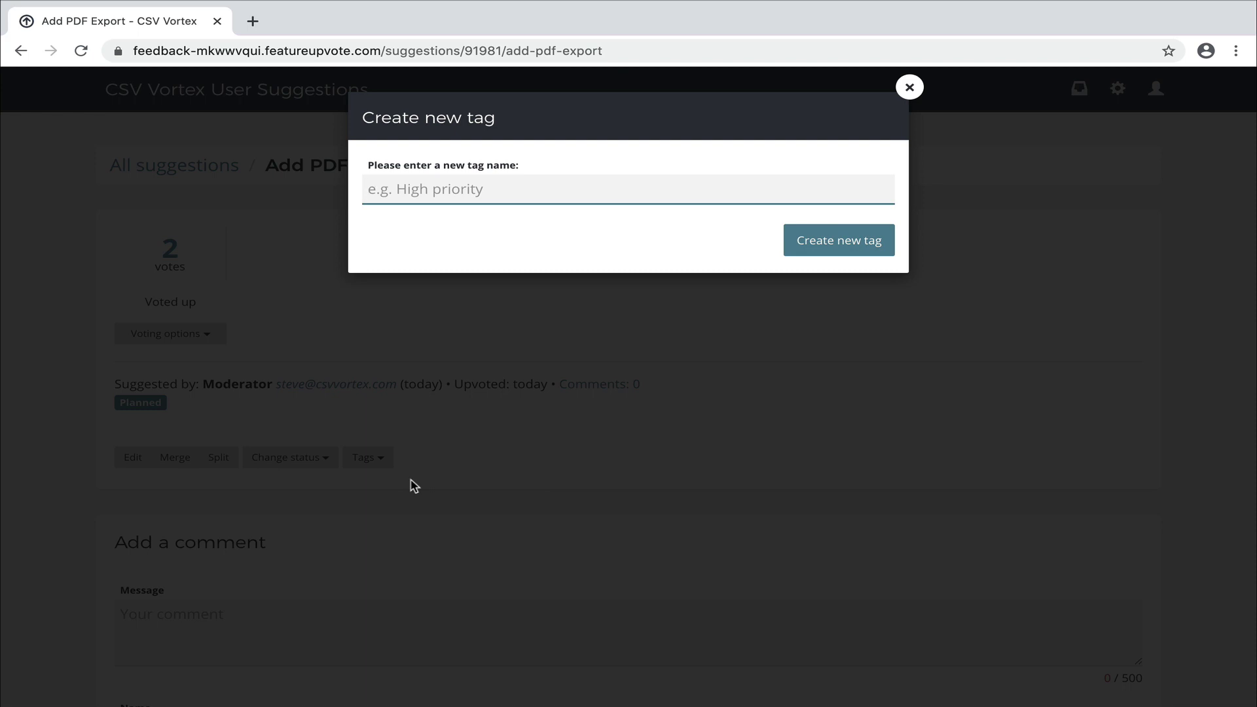
type("Versio")
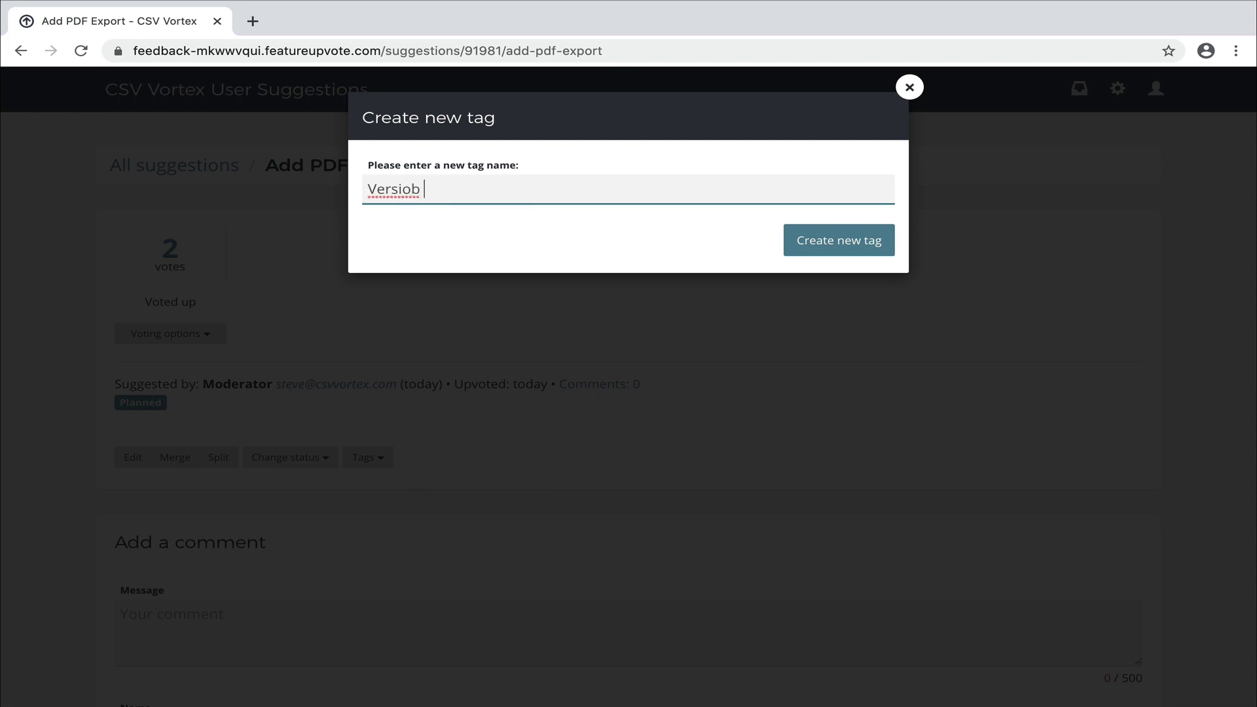
type("n 2.")
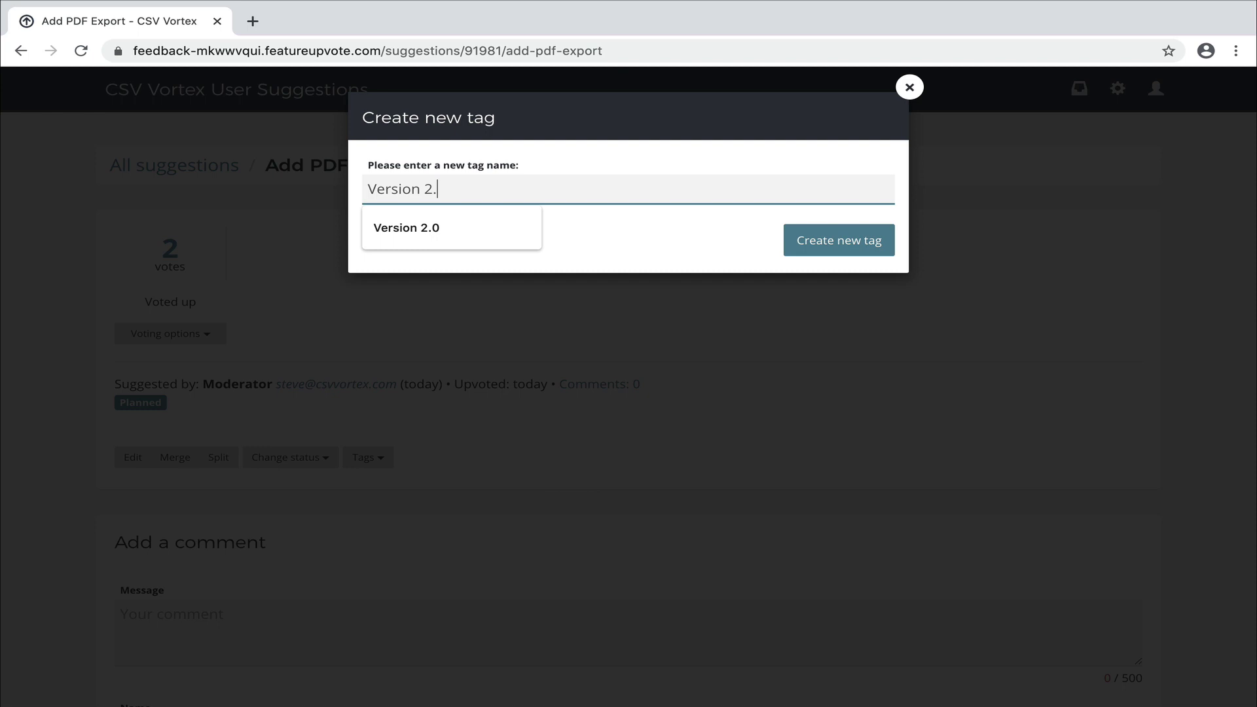
type("0")
left_click(840, 249)
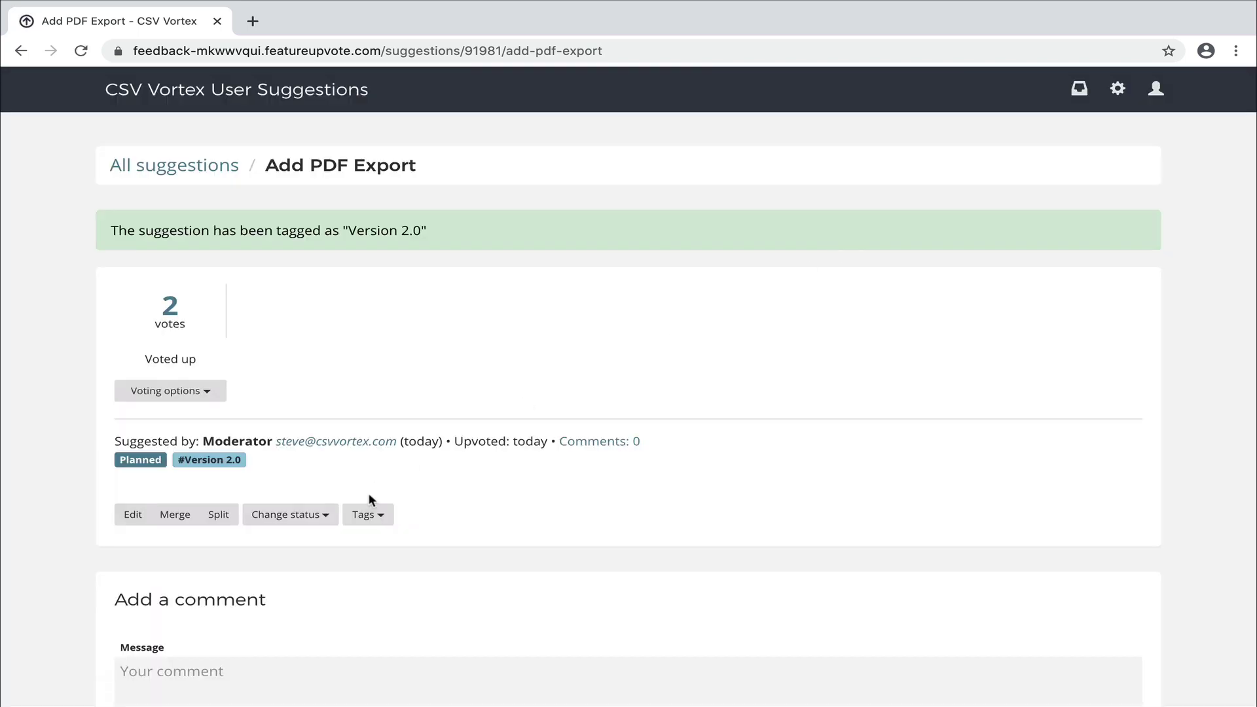
Create and apply a 'Desktop' tag, then return to All suggestions.
left_click(365, 515)
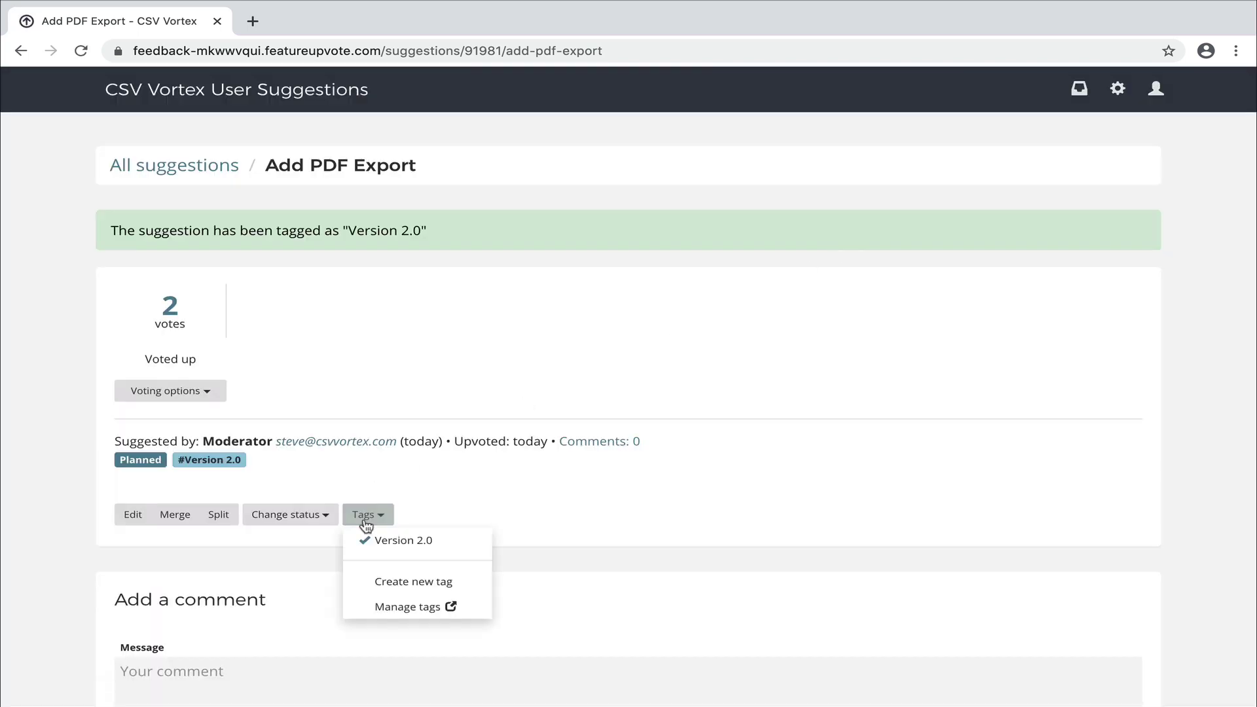
left_click(397, 579)
type("De")
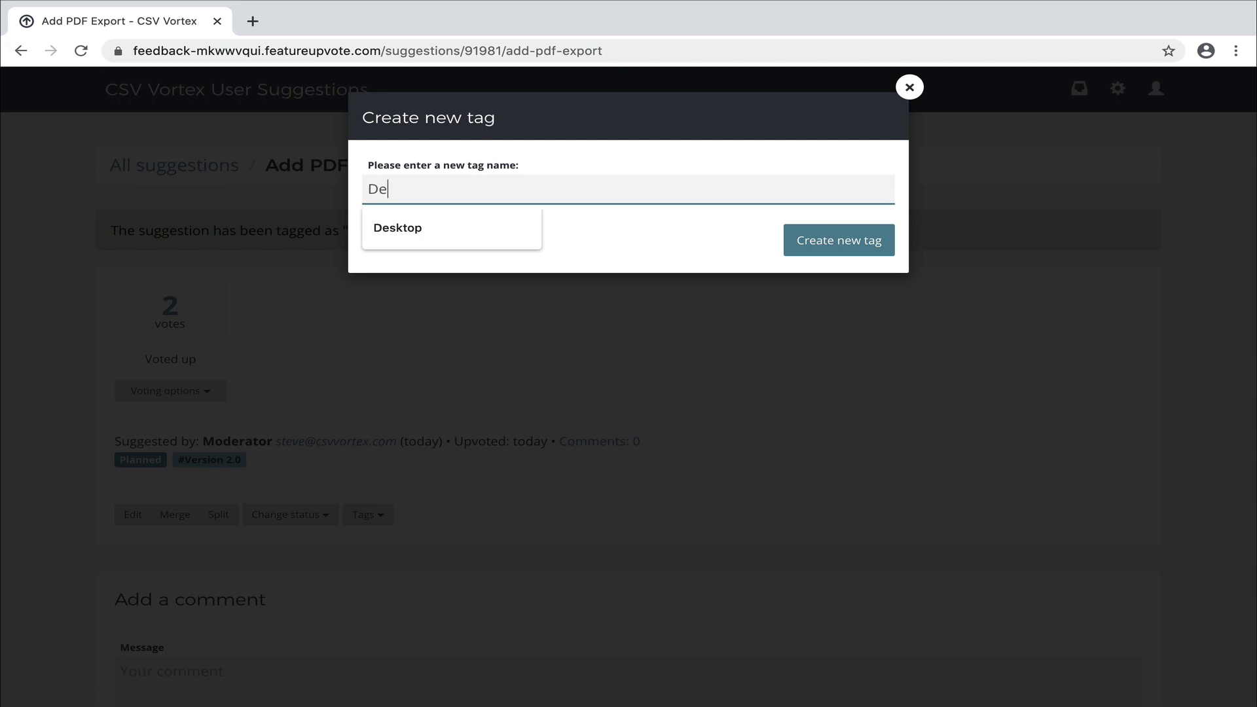
type("sktop")
left_click(828, 254)
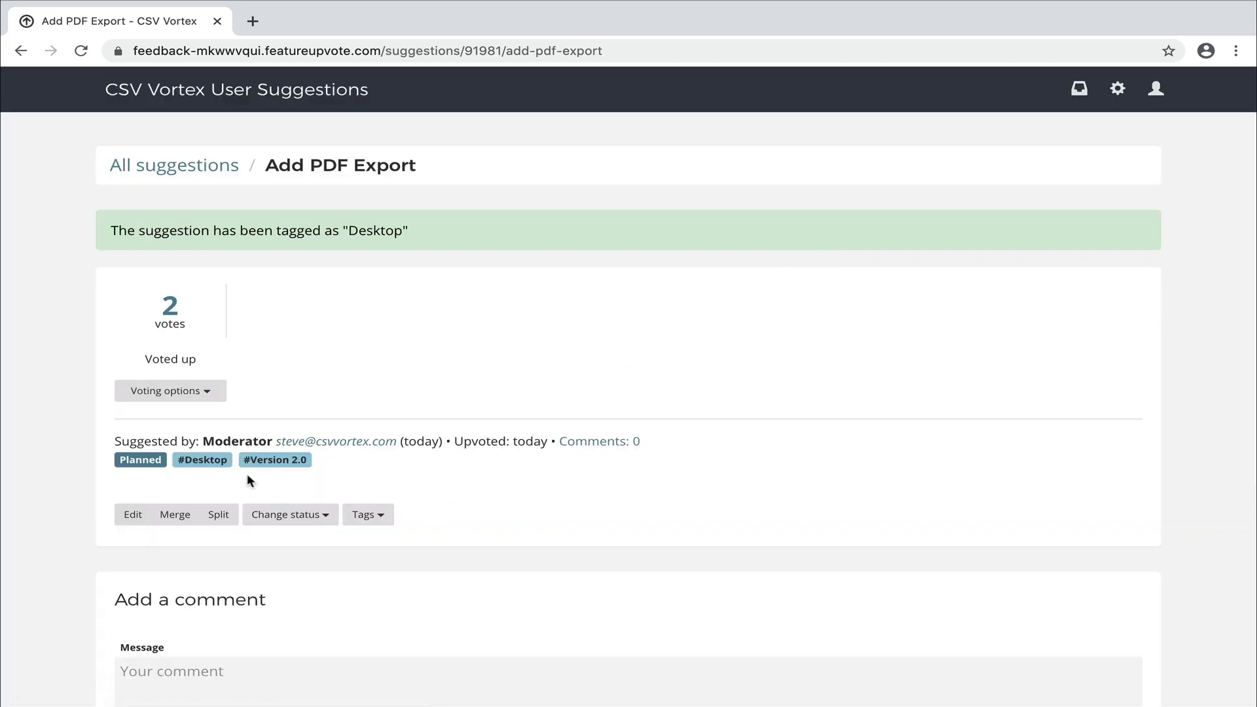
left_click(169, 167)
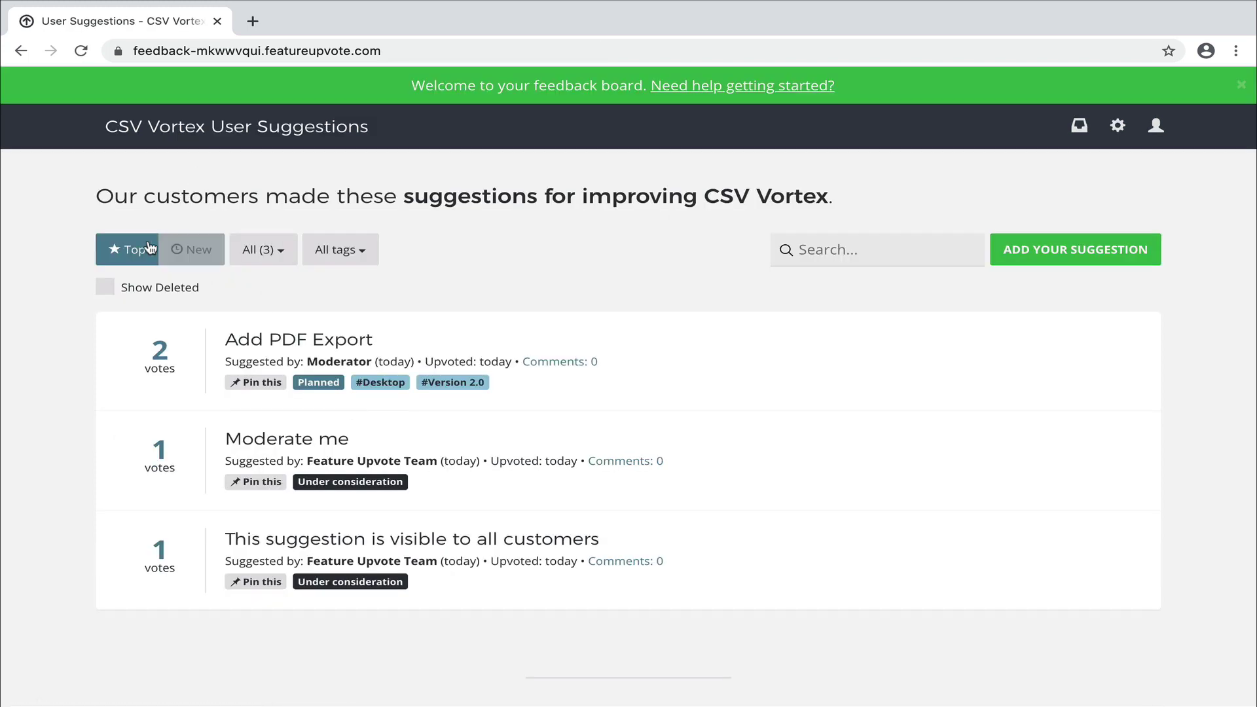
Filter the suggestions by the Desktop and Version 2.0 tags, then switch back to All tags.
left_click(353, 255)
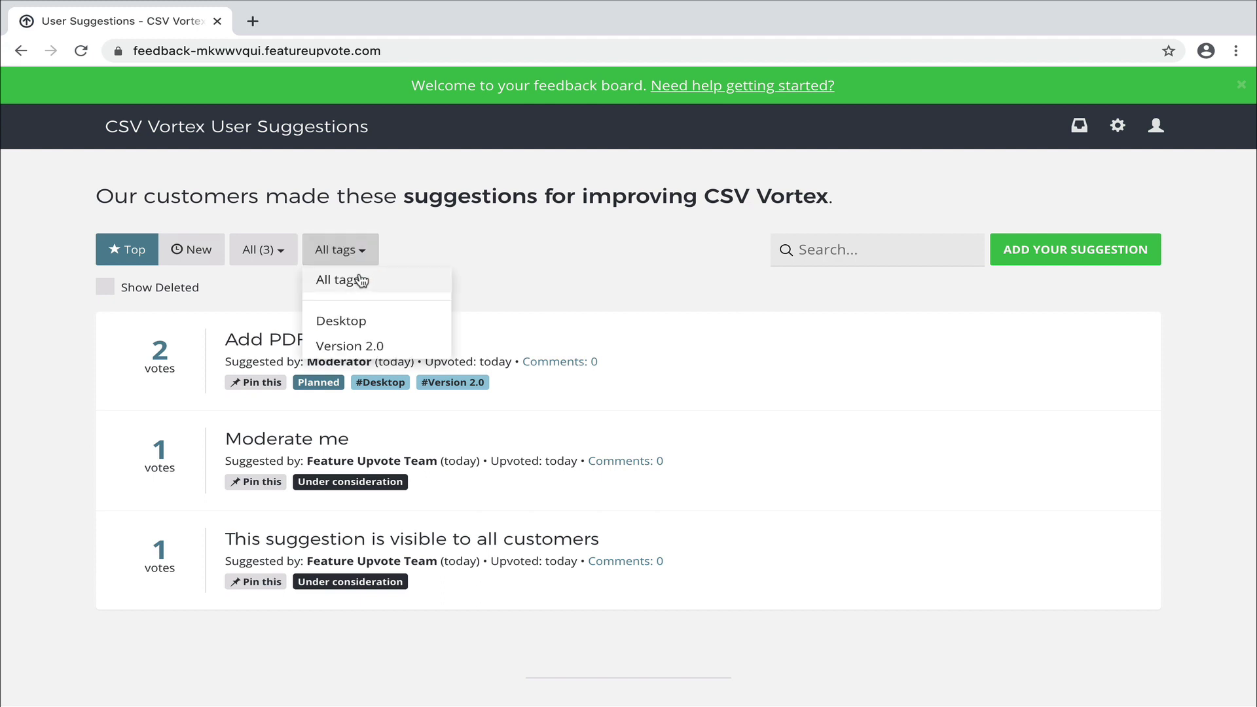
left_click(367, 323)
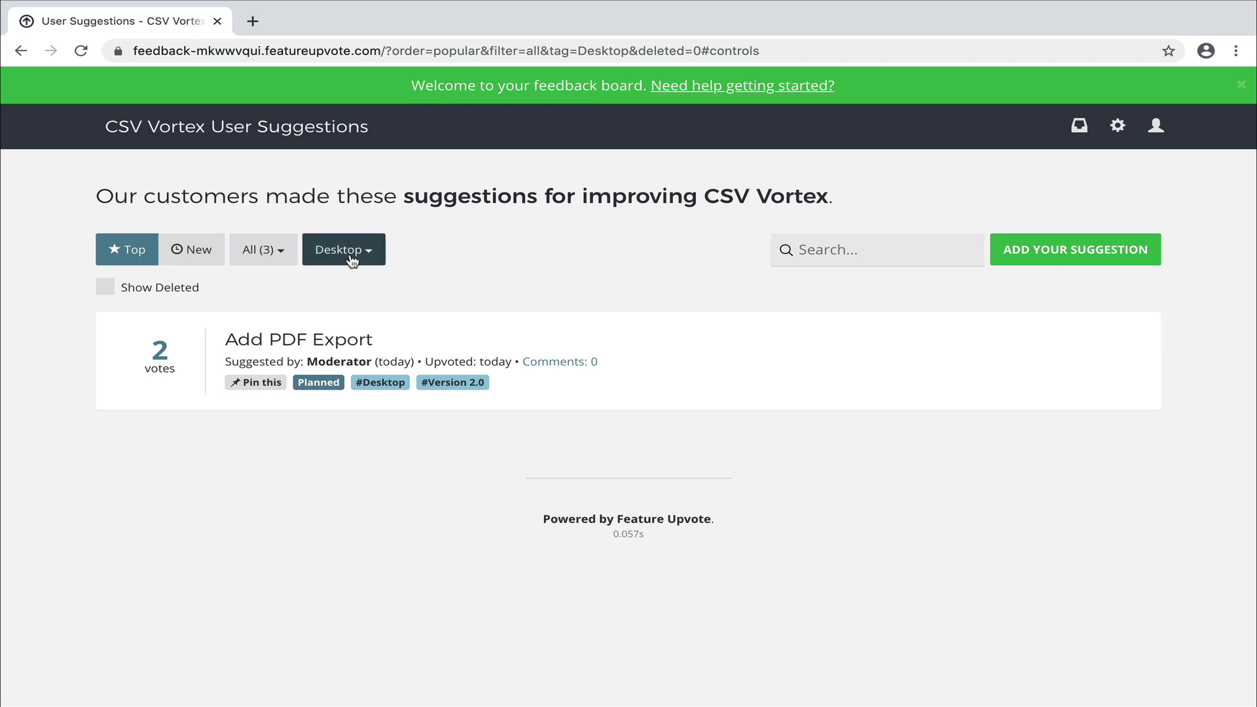
left_click(345, 254)
left_click(367, 347)
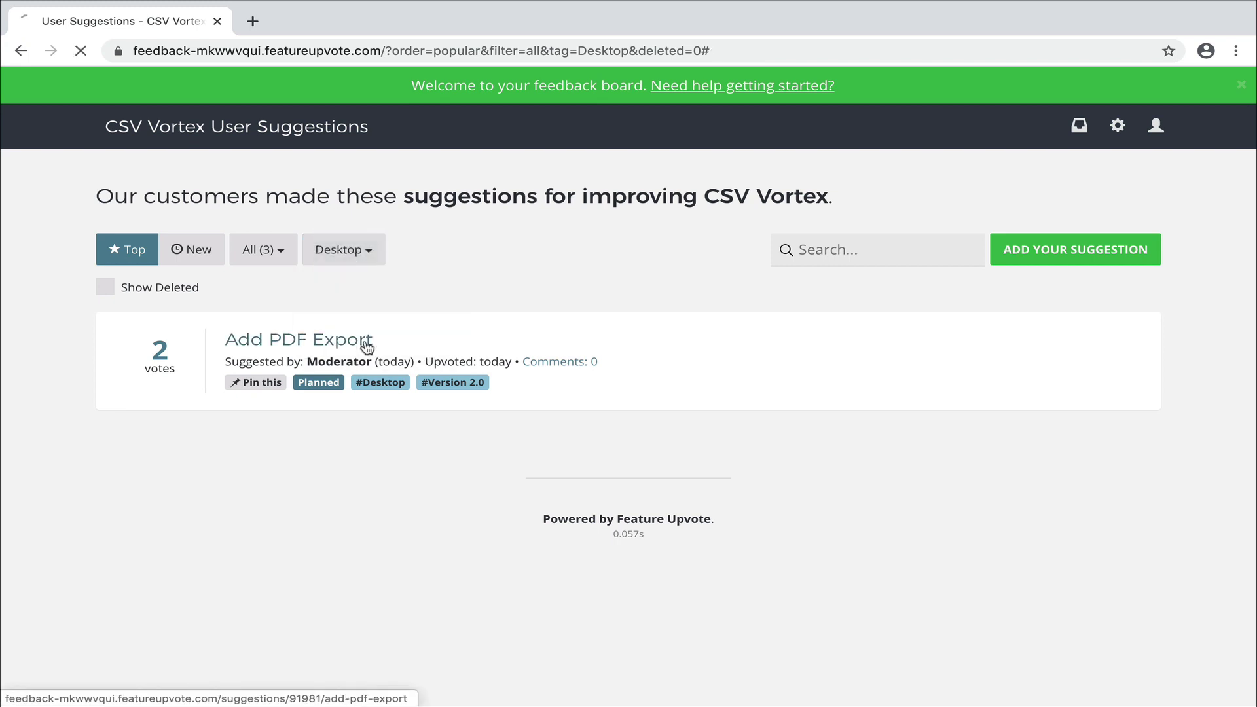
left_click(385, 384)
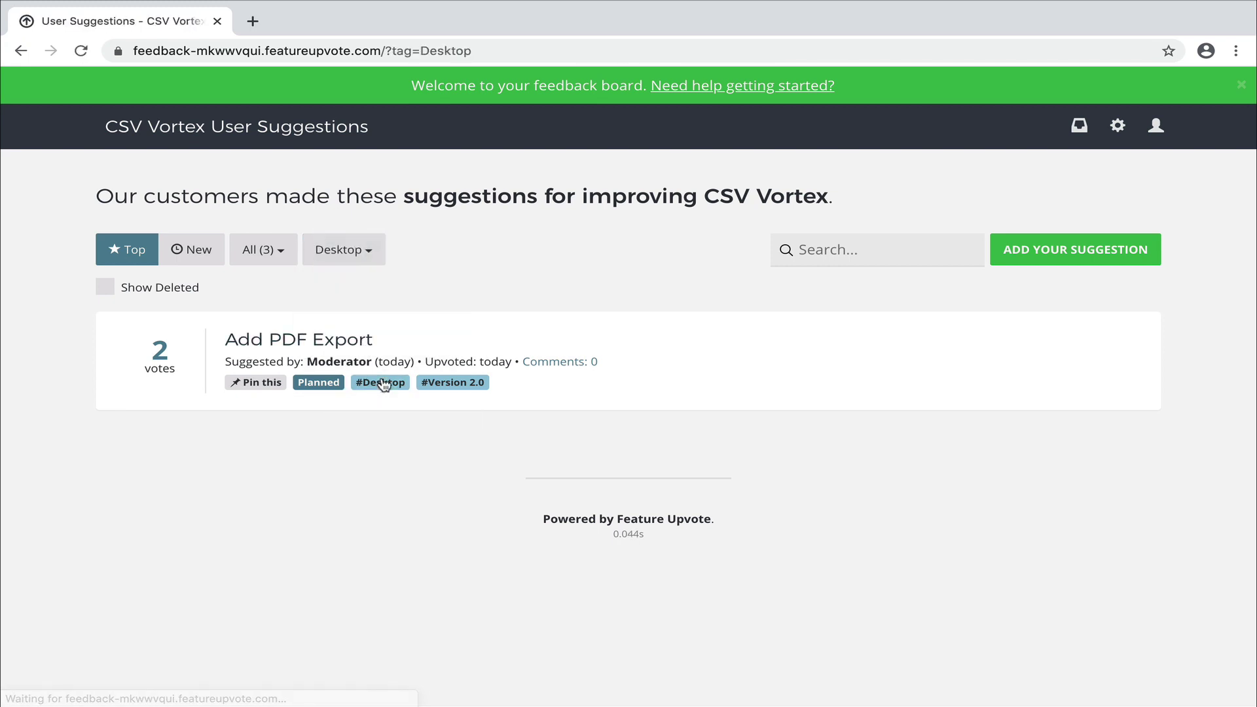
left_click(352, 257)
left_click(350, 277)
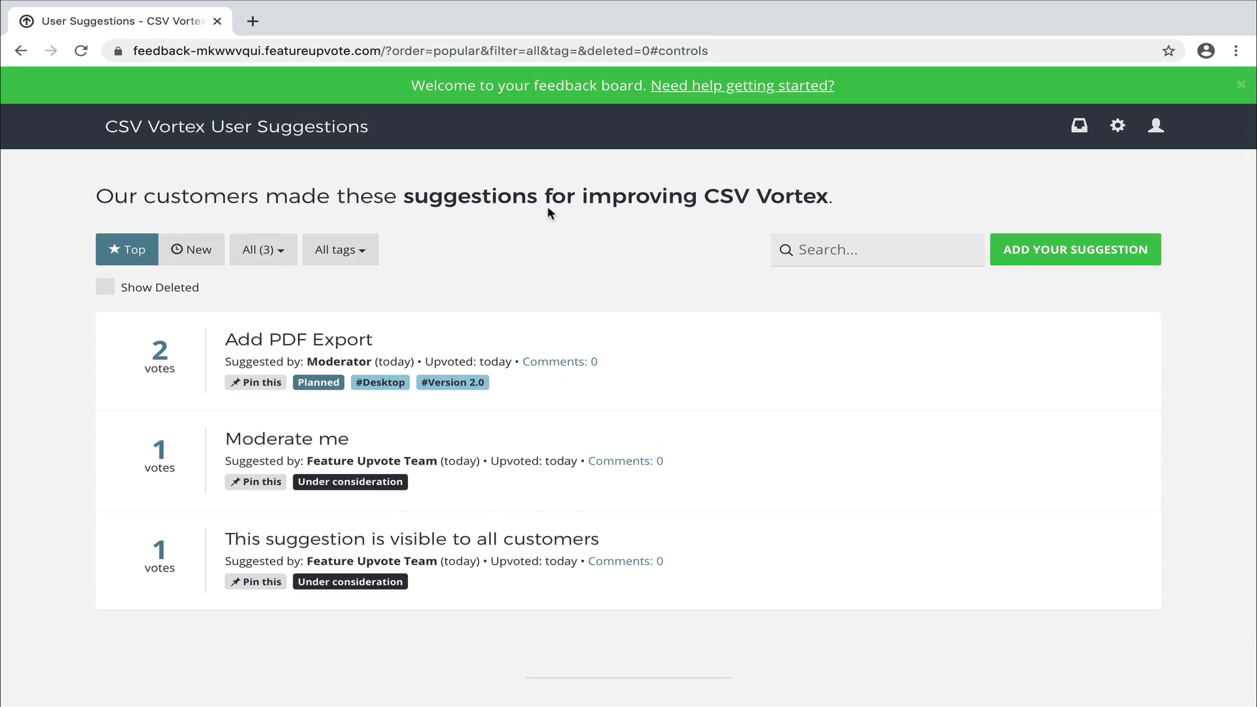
Open the CSV Vortex board's customisation settings from the getting-started help menu.
left_click(692, 87)
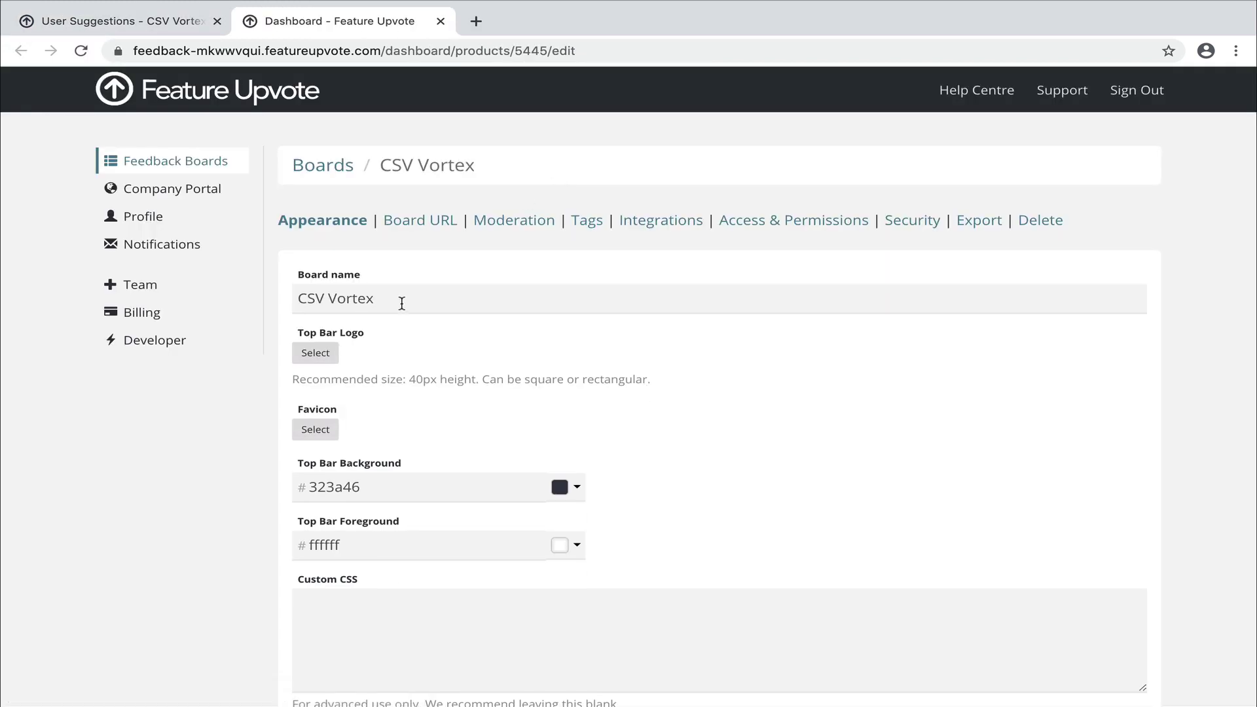
left_click(402, 303)
scroll(379, 327, "down", 1)
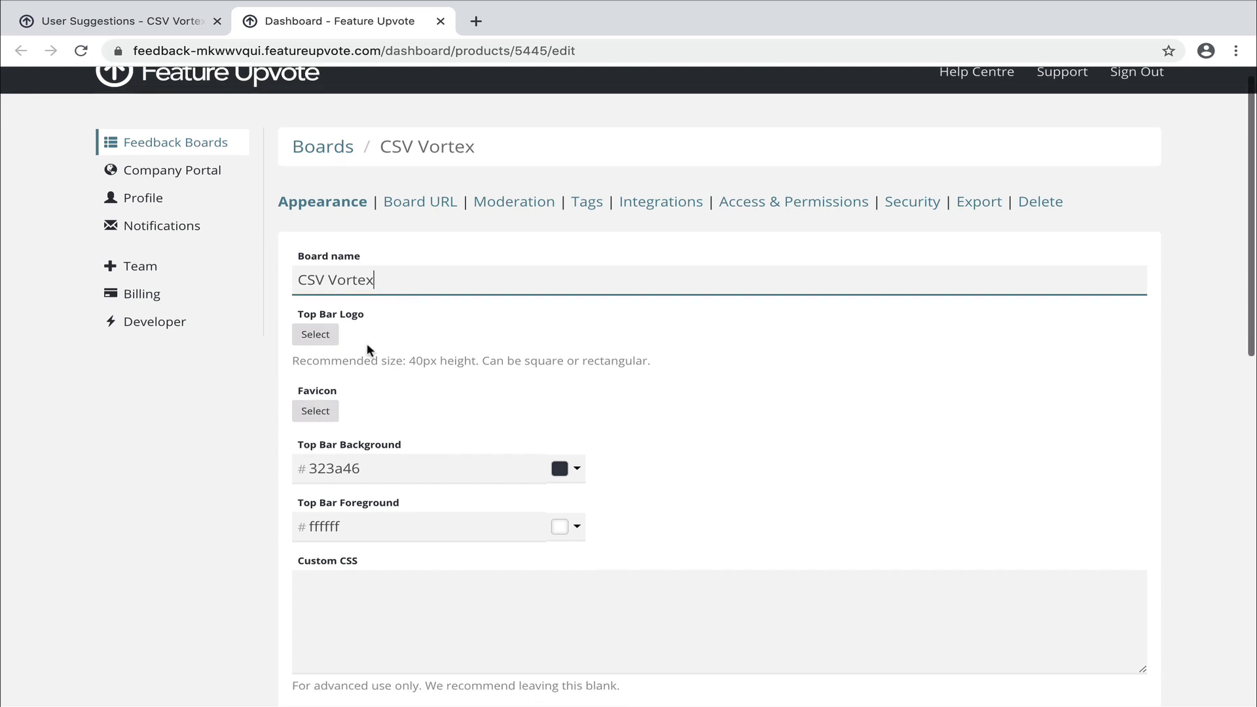
scroll(334, 357, "down", 3)
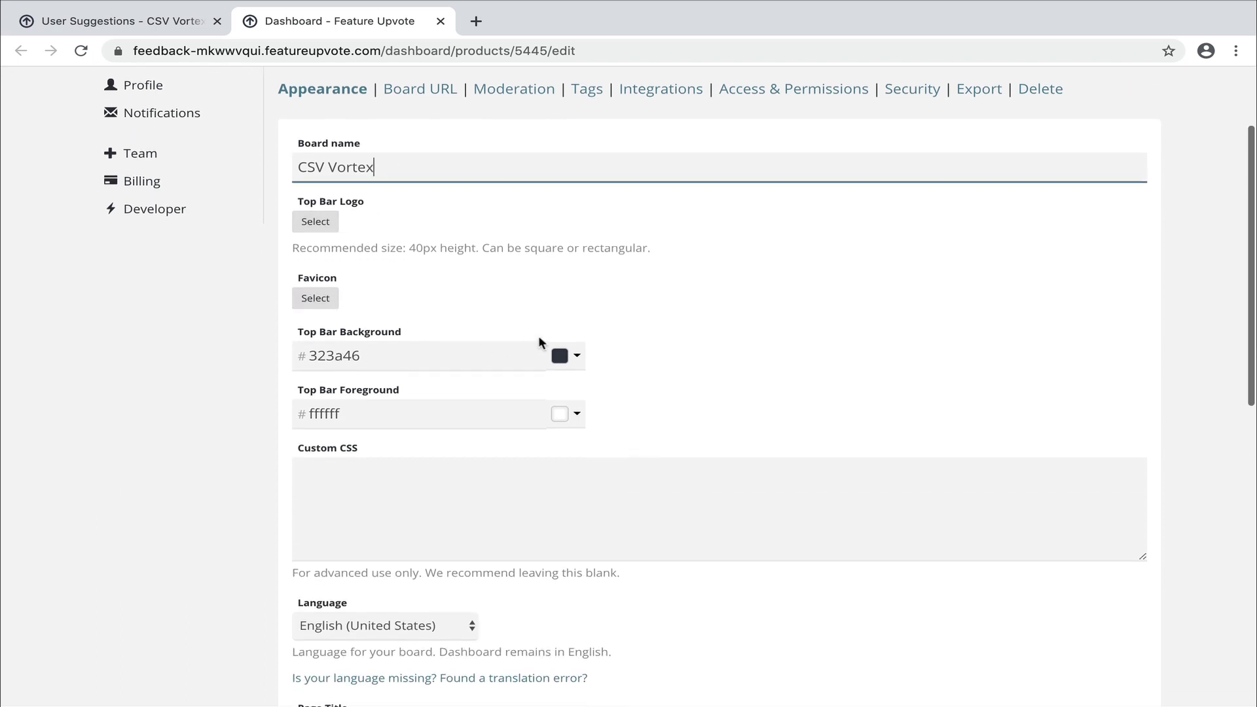
Set the top bar background colour to dark green 006b00.
left_click(564, 357)
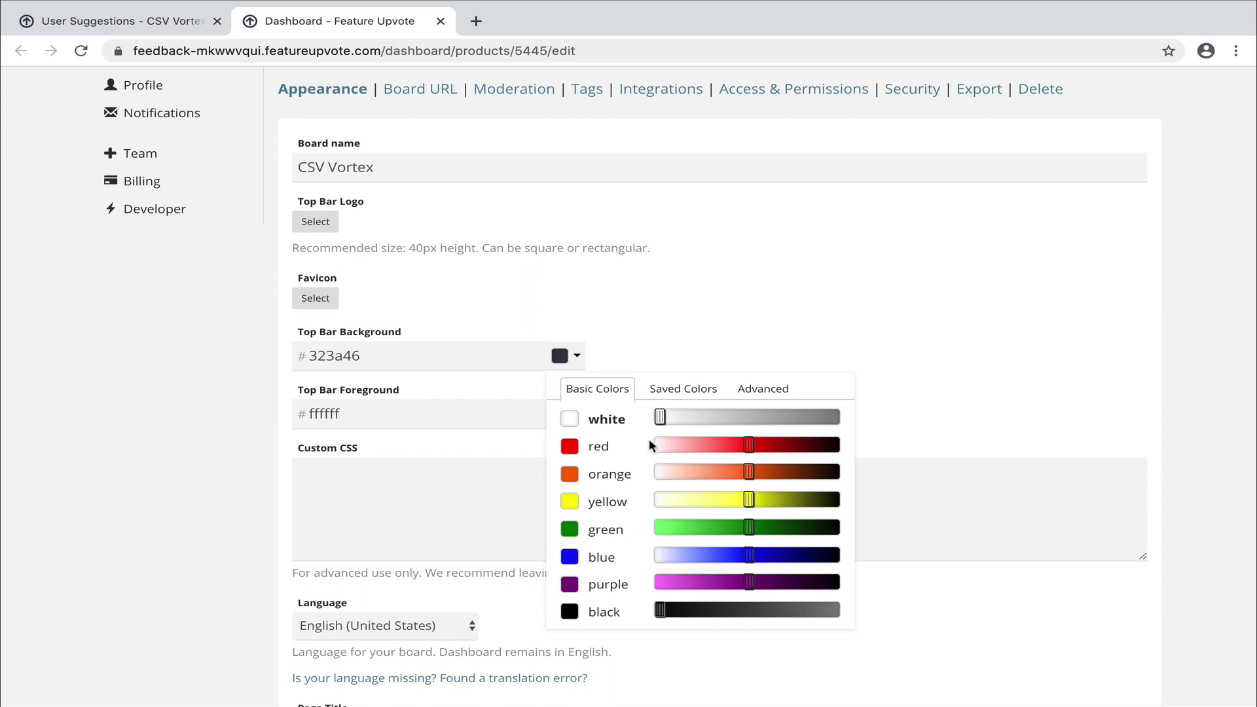
left_click_drag(745, 527, 731, 528)
left_click(779, 528)
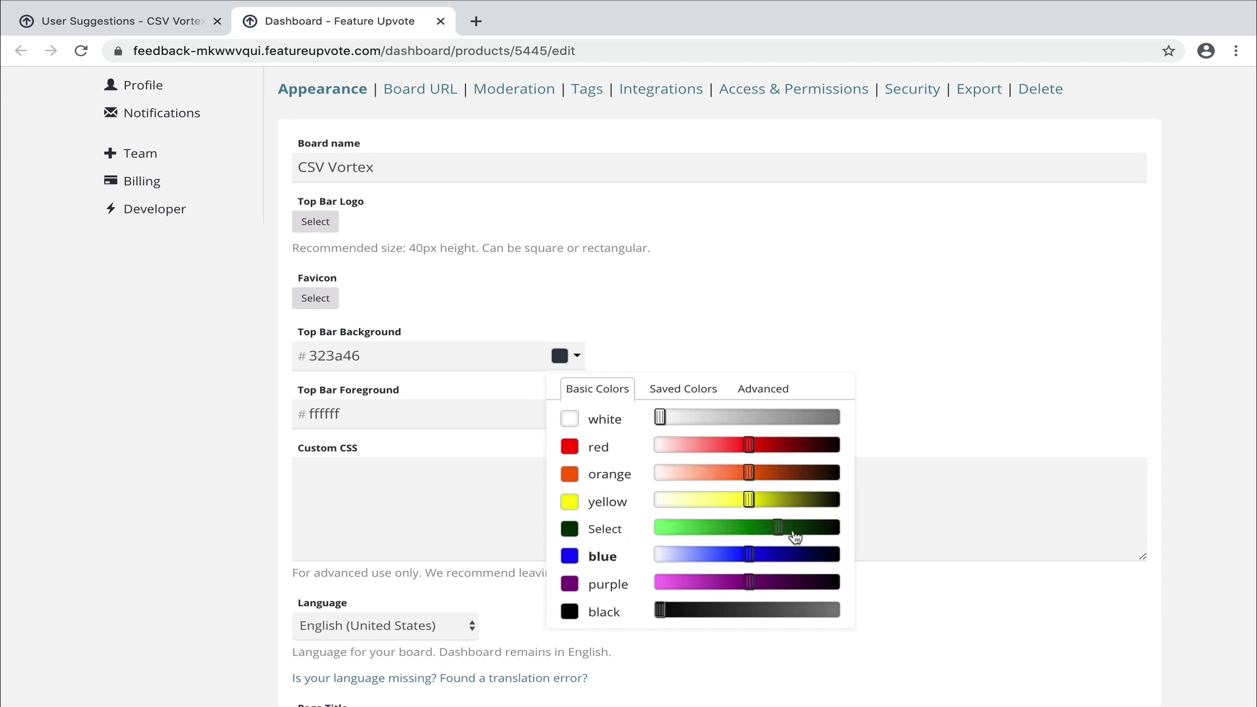
left_click(601, 529)
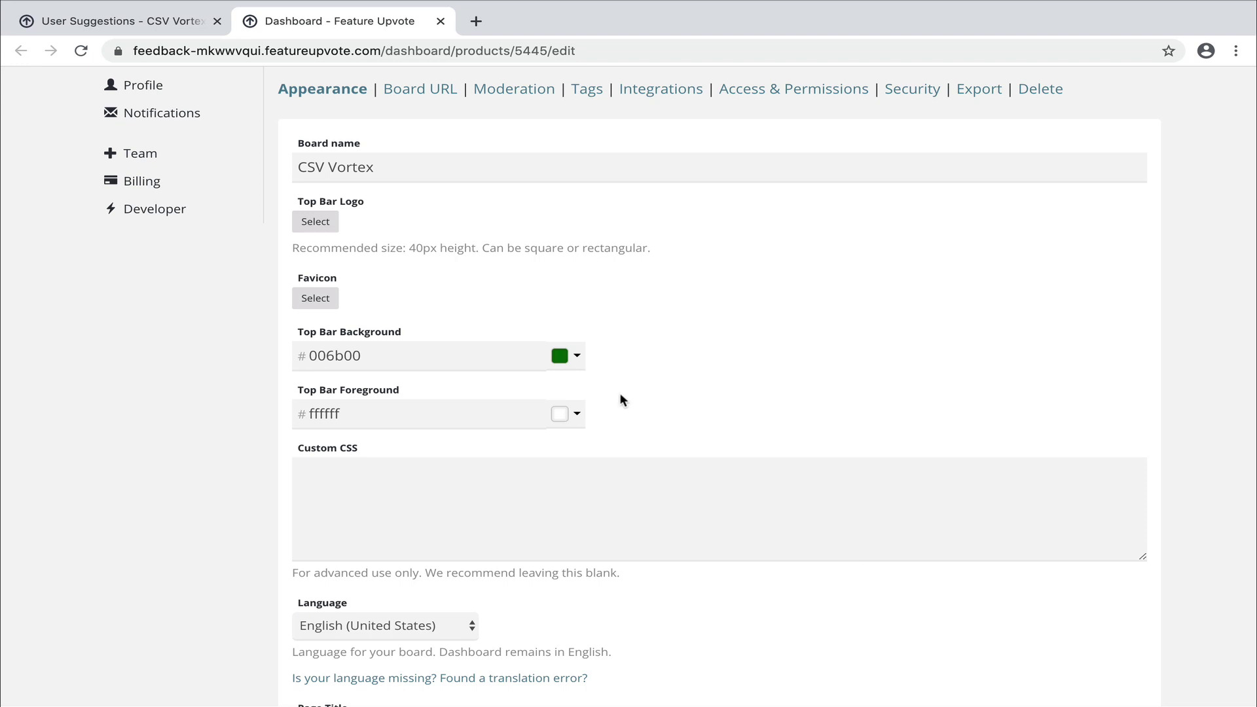
scroll(619, 395, "down", 3)
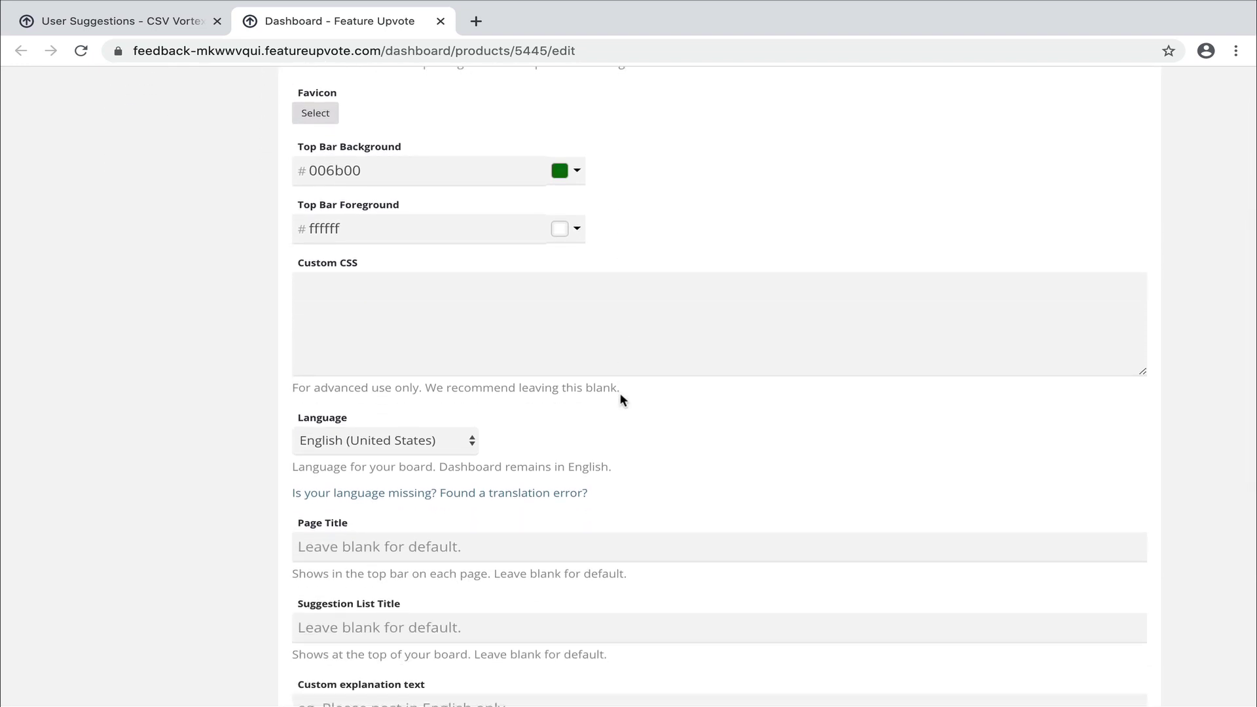
Enter explanation text 'Suggestions for improvements only please' and a line sending support requests to the support e-mail.
scroll(620, 395, "down", 2)
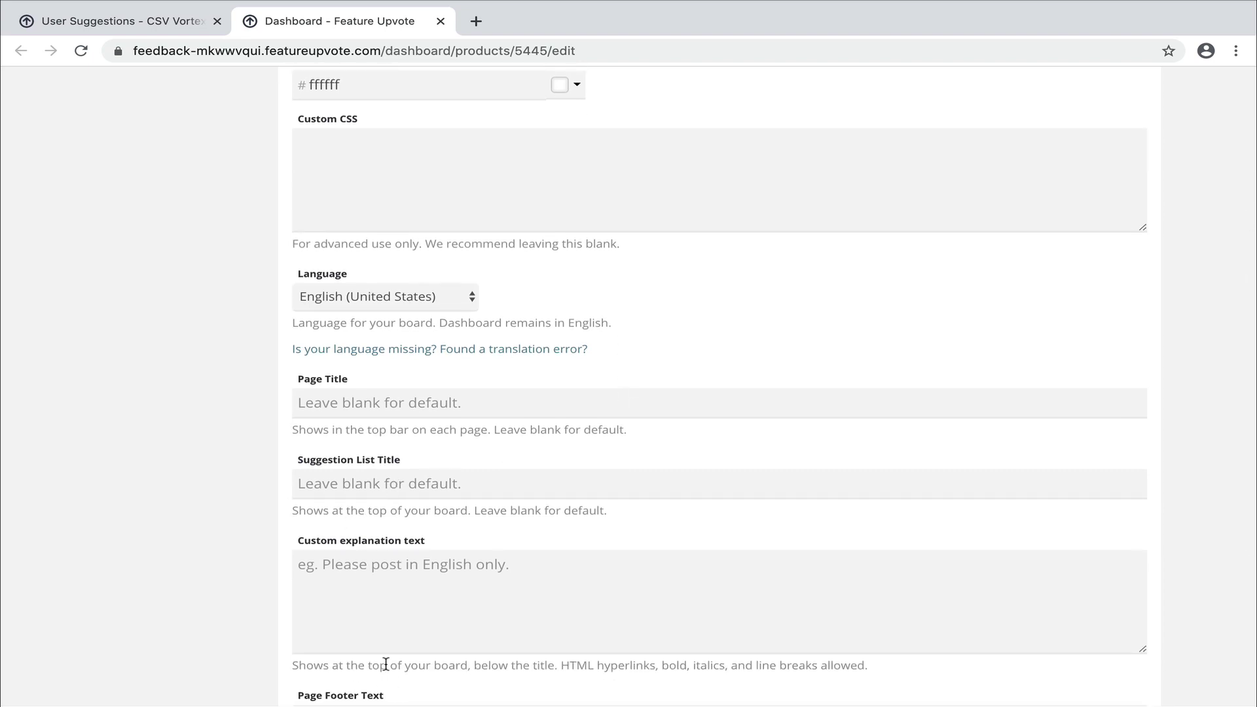
scroll(386, 664, "down", 2)
left_click(418, 422)
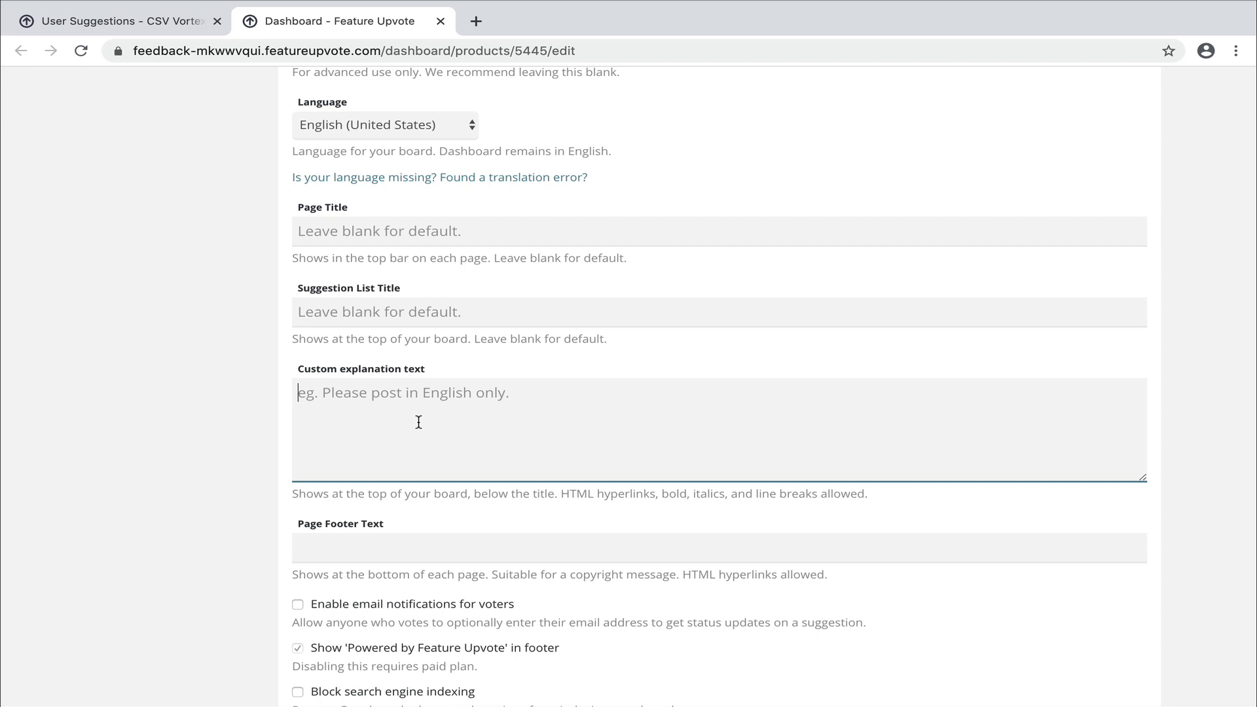
type("Sugge")
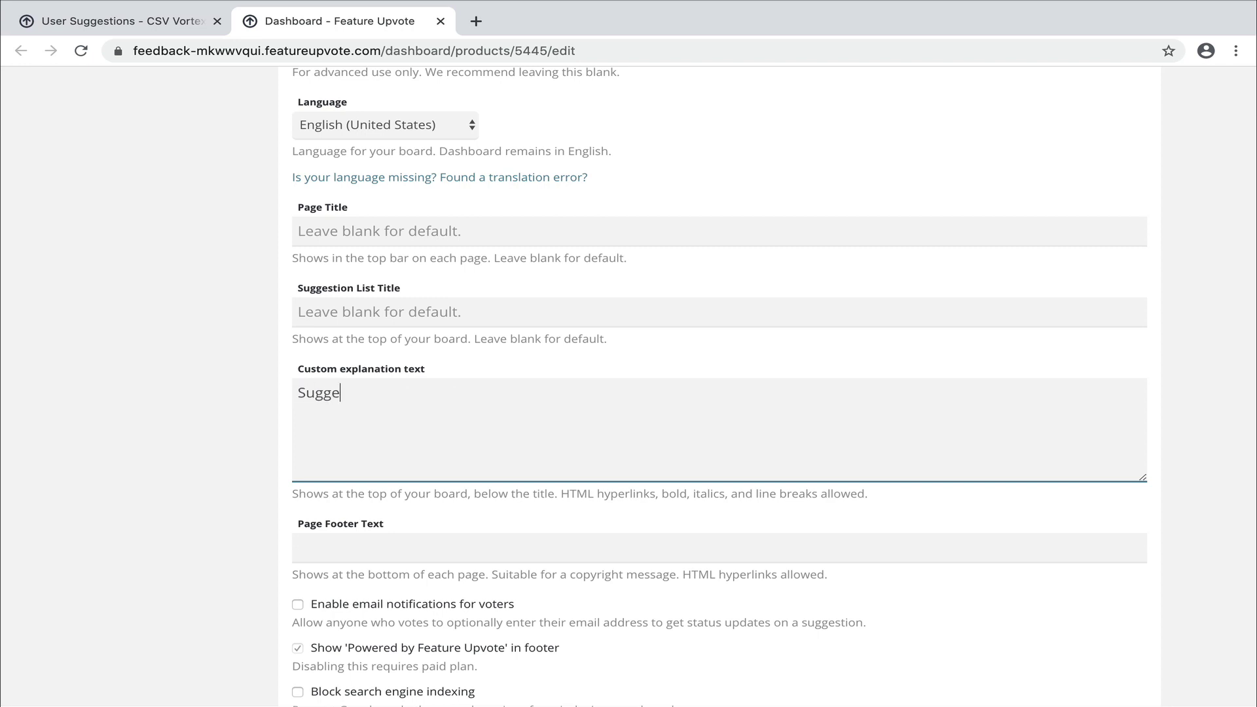
type("stions for improement")
key("BackSpace")
key("BackSpace")
key("BackSpace")
key("BackSpace")
key("BackSpace")
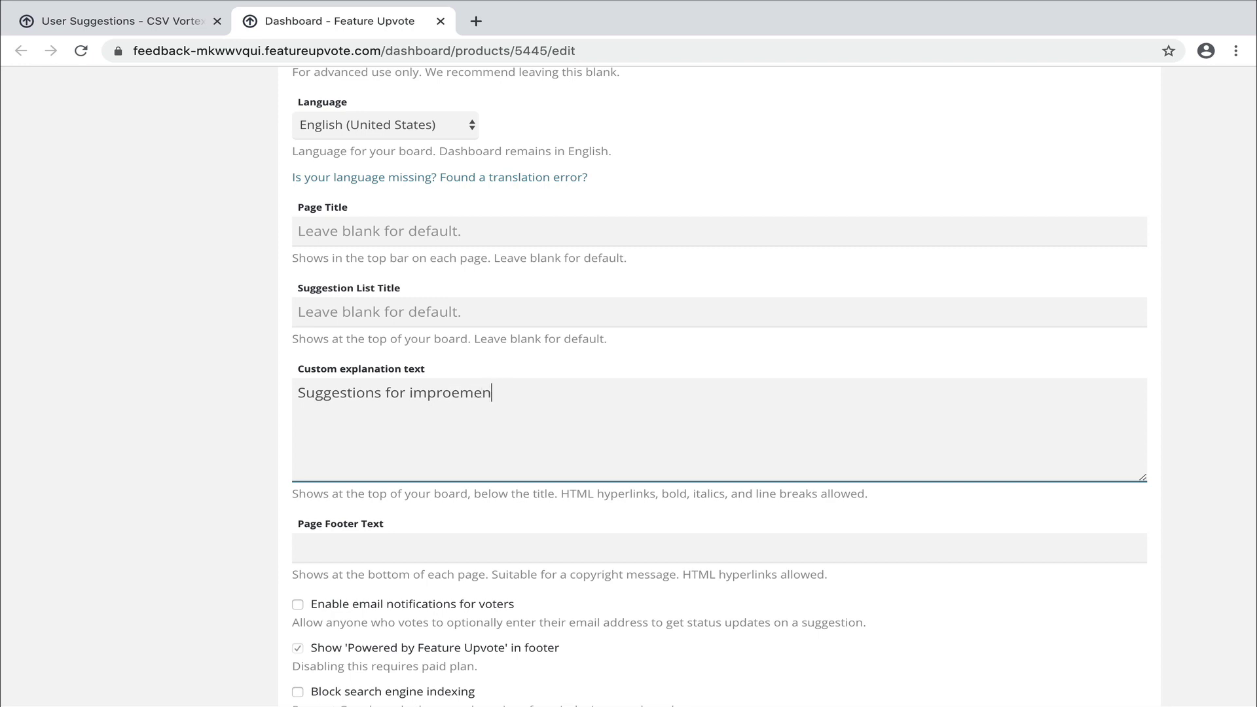
type("vements only please.")
key("Return")
type("Support requets")
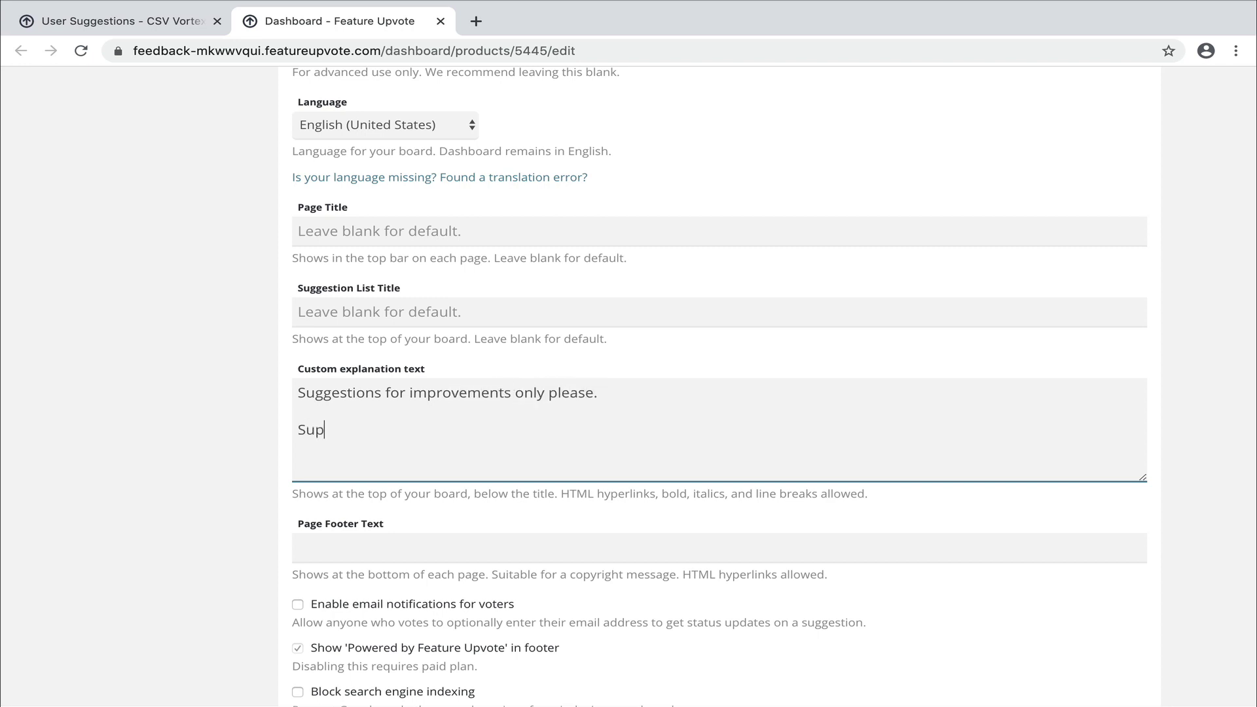
key("BackSpace")
key("BackSpace")
type("sts fo to")
key("BackSpace")
key("BackSpace")
key("BackSpace")
key("BackSpace")
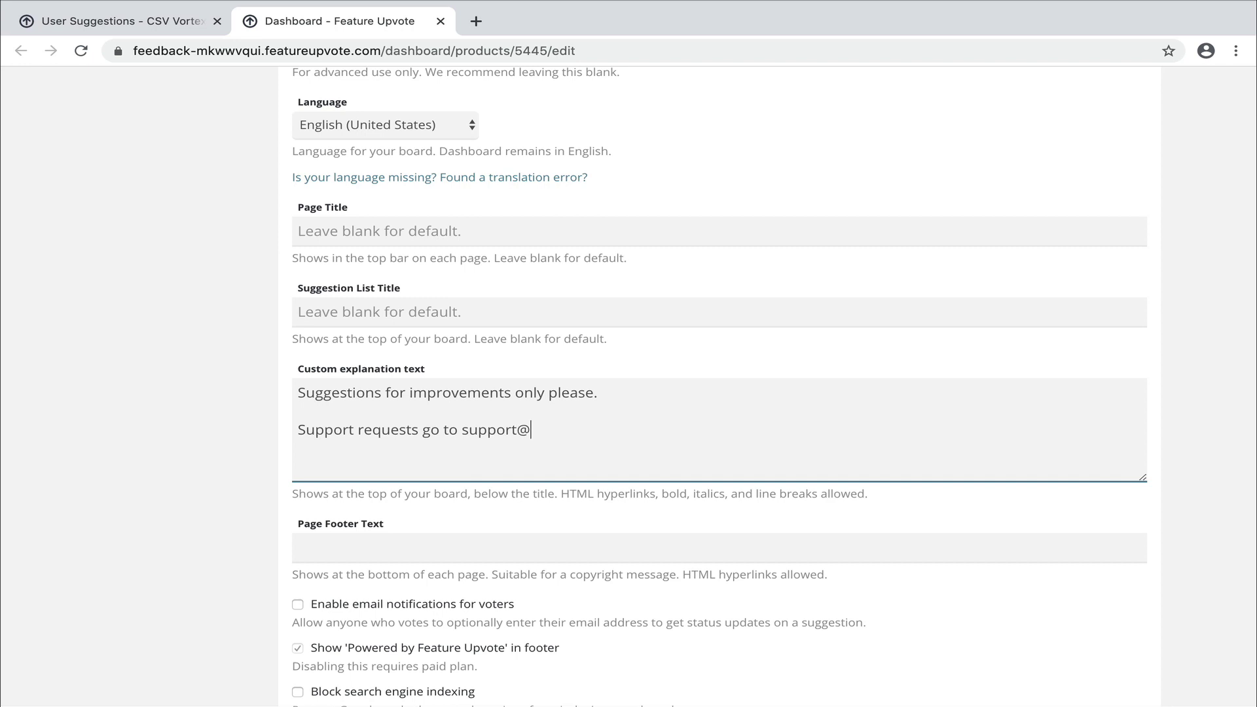
Set the page footer to 'Copyright CSV Vortex.' and keep the language as English (United States).
left_click(364, 540)
type("Copy")
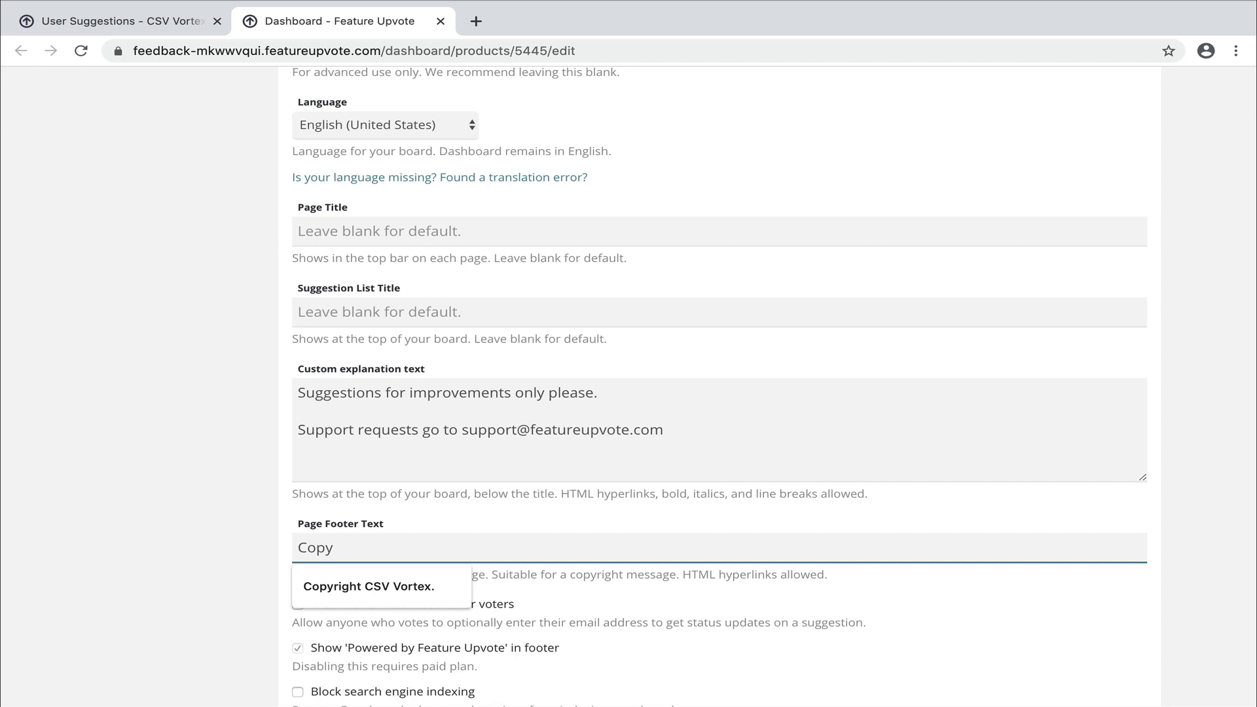
key("Down")
key("Return")
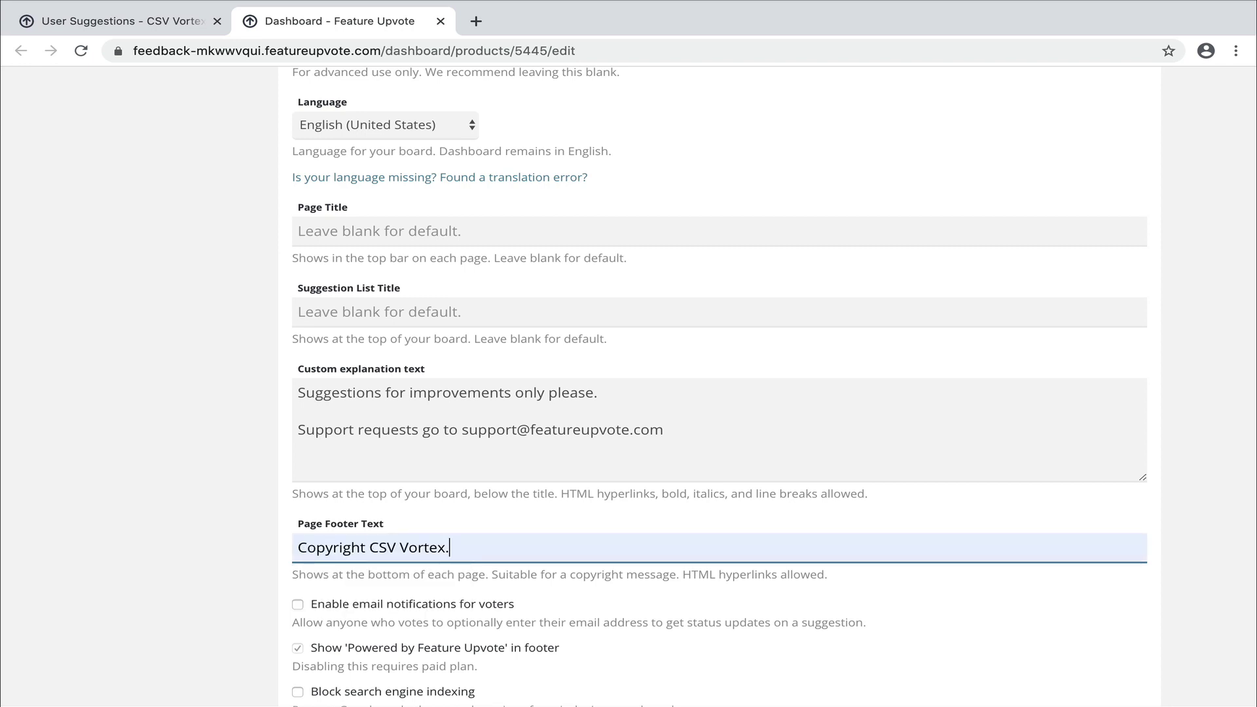
scroll(360, 541, "down", 1)
scroll(360, 538, "down", 2)
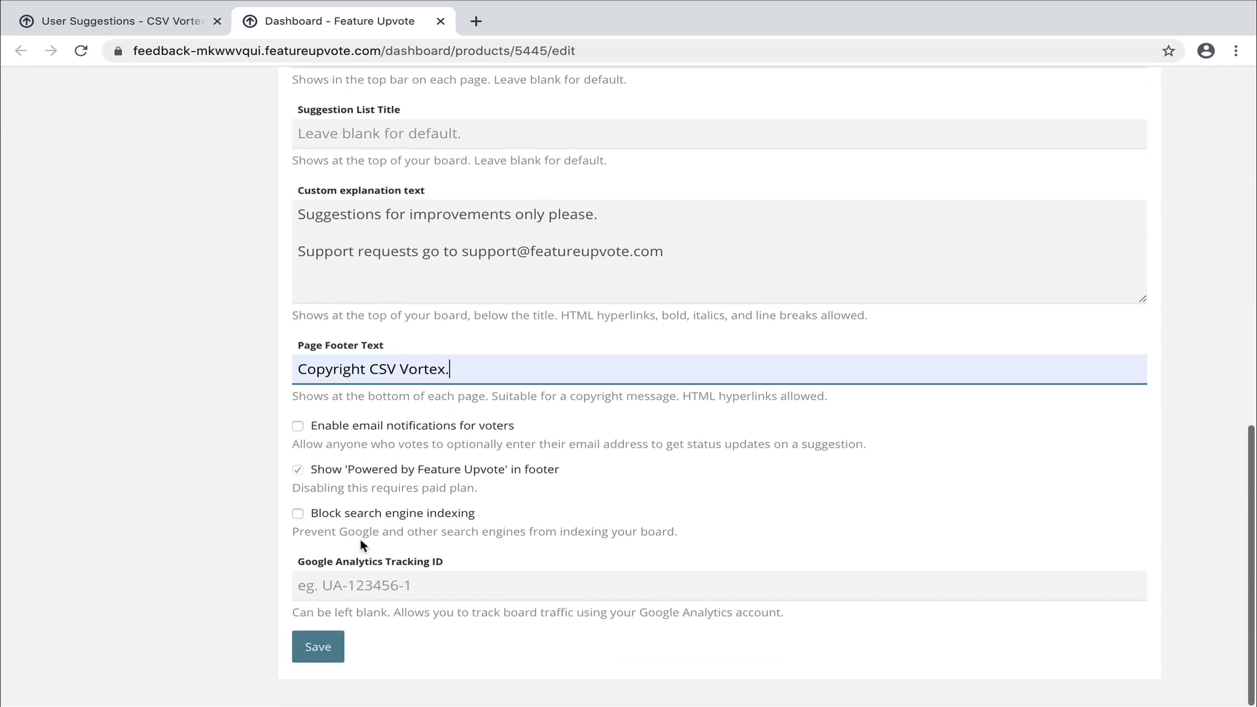
scroll(360, 538, "up", 2)
scroll(360, 538, "up", 2)
left_click(387, 240)
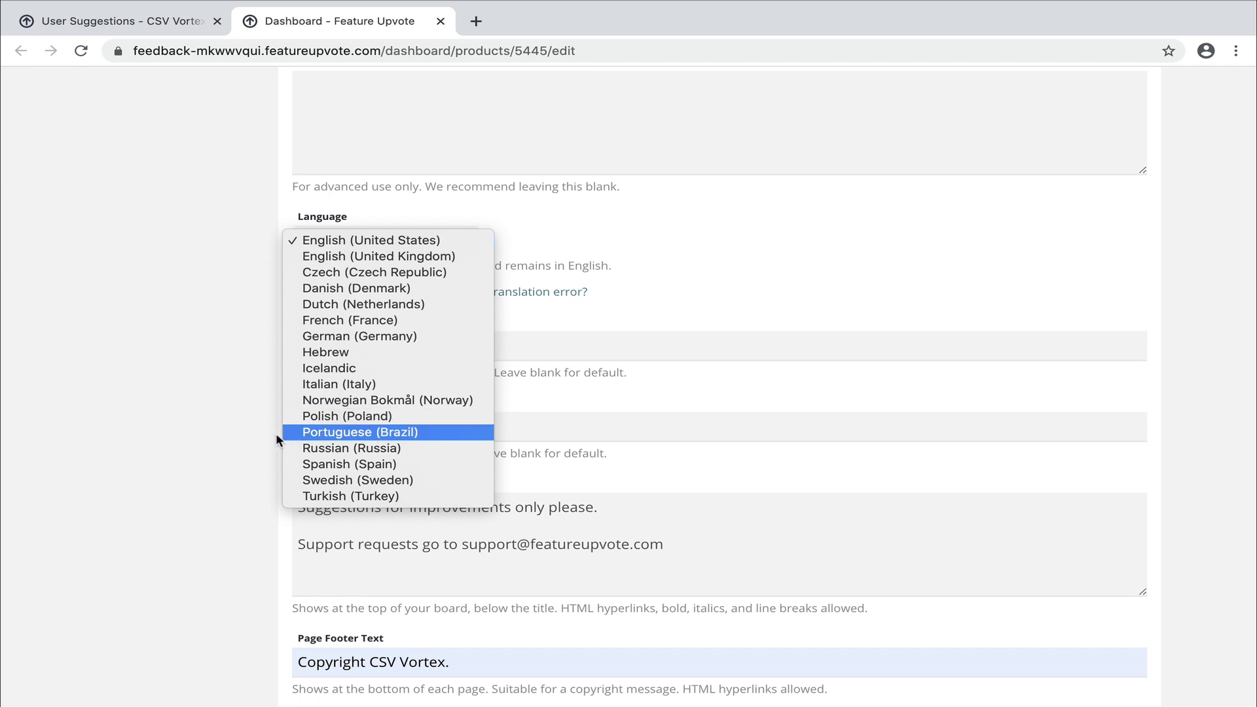
left_click(235, 449)
scroll(236, 449, "down", 5)
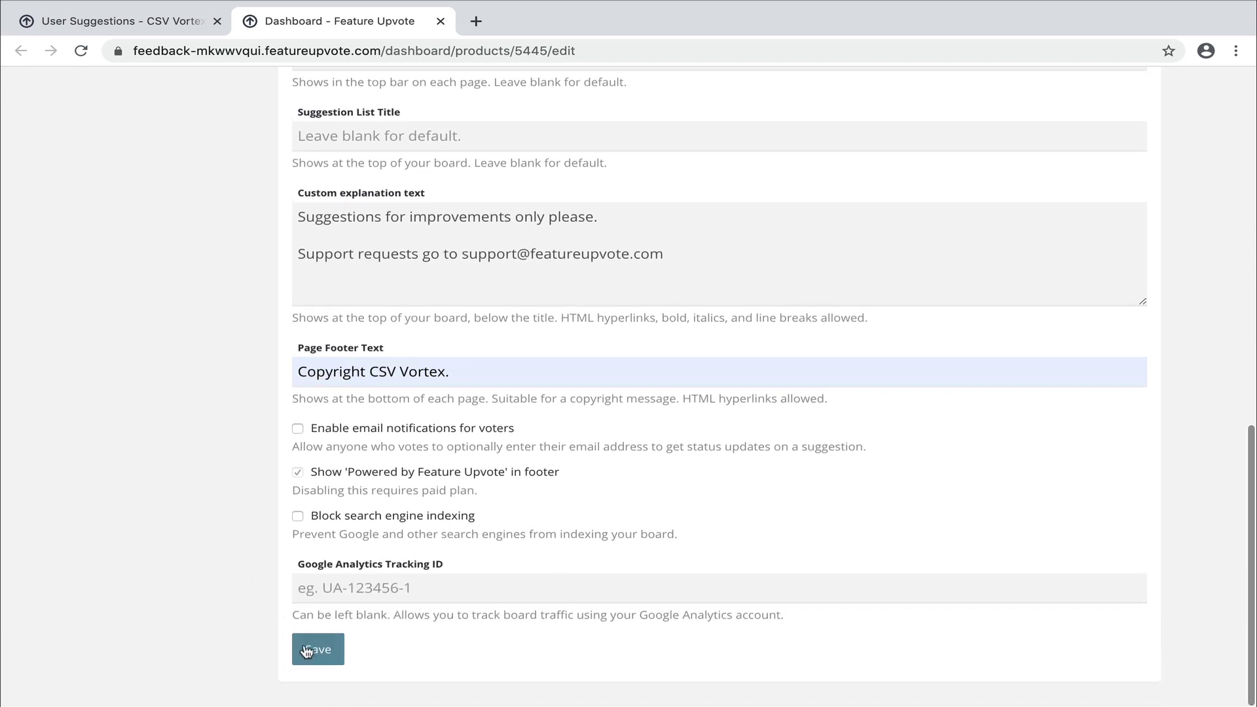
Save the appearance changes and view the live board in a new tab.
left_click(310, 652)
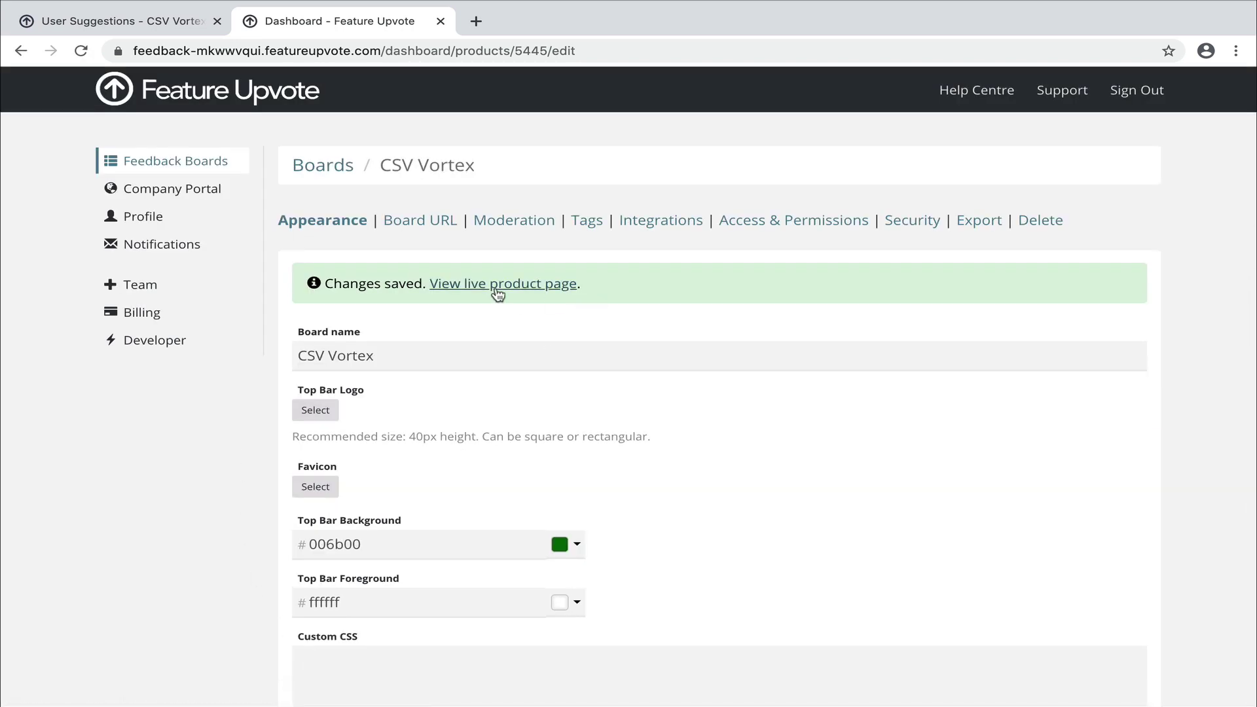
left_click(497, 288)
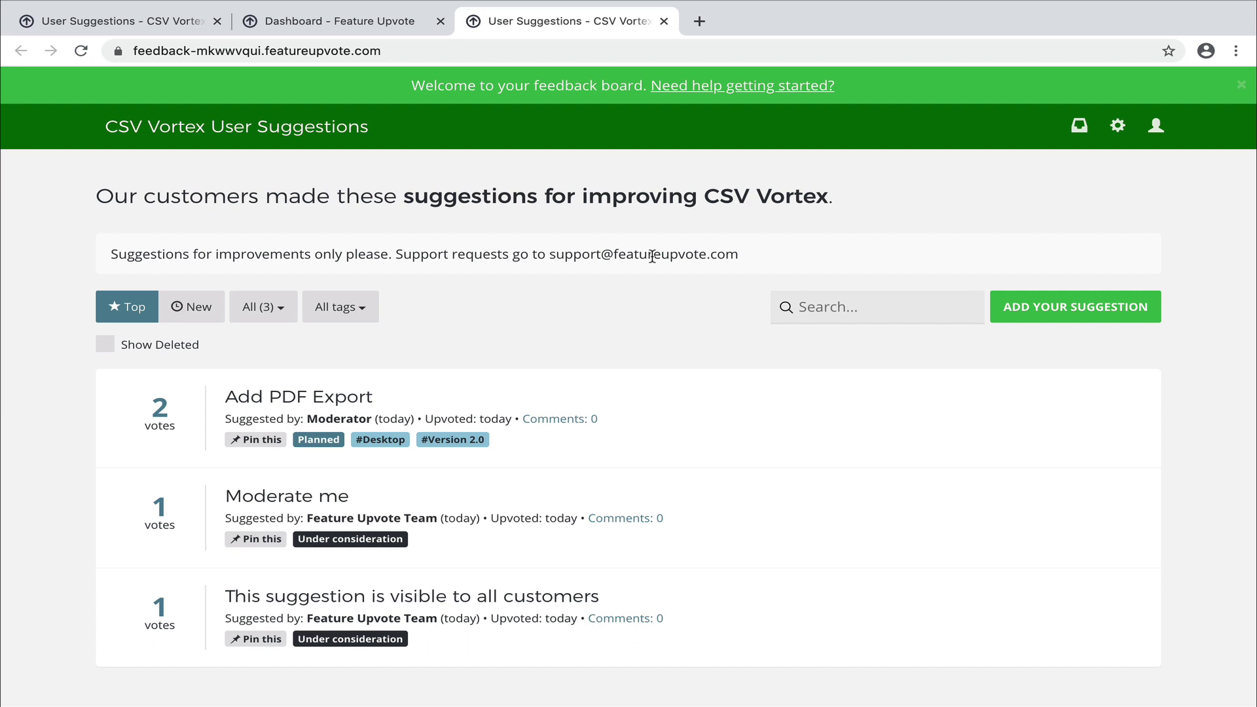
scroll(651, 256, "down", 3)
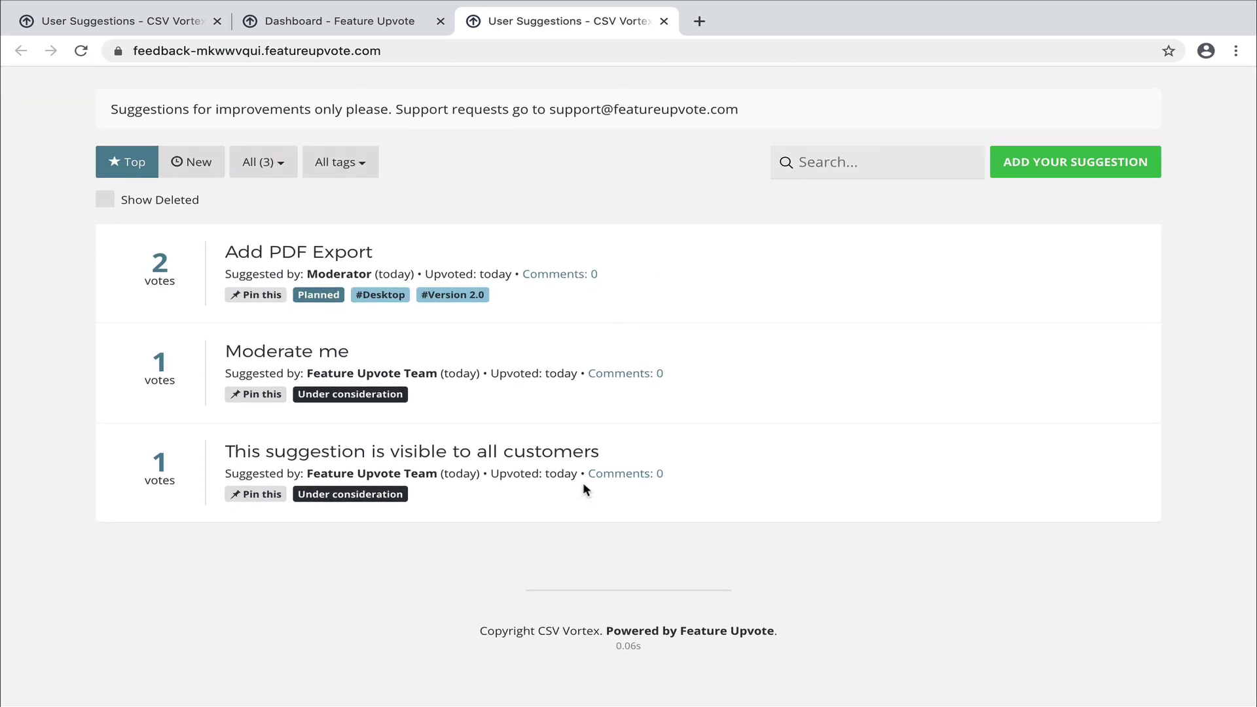
scroll(582, 481, "up", 3)
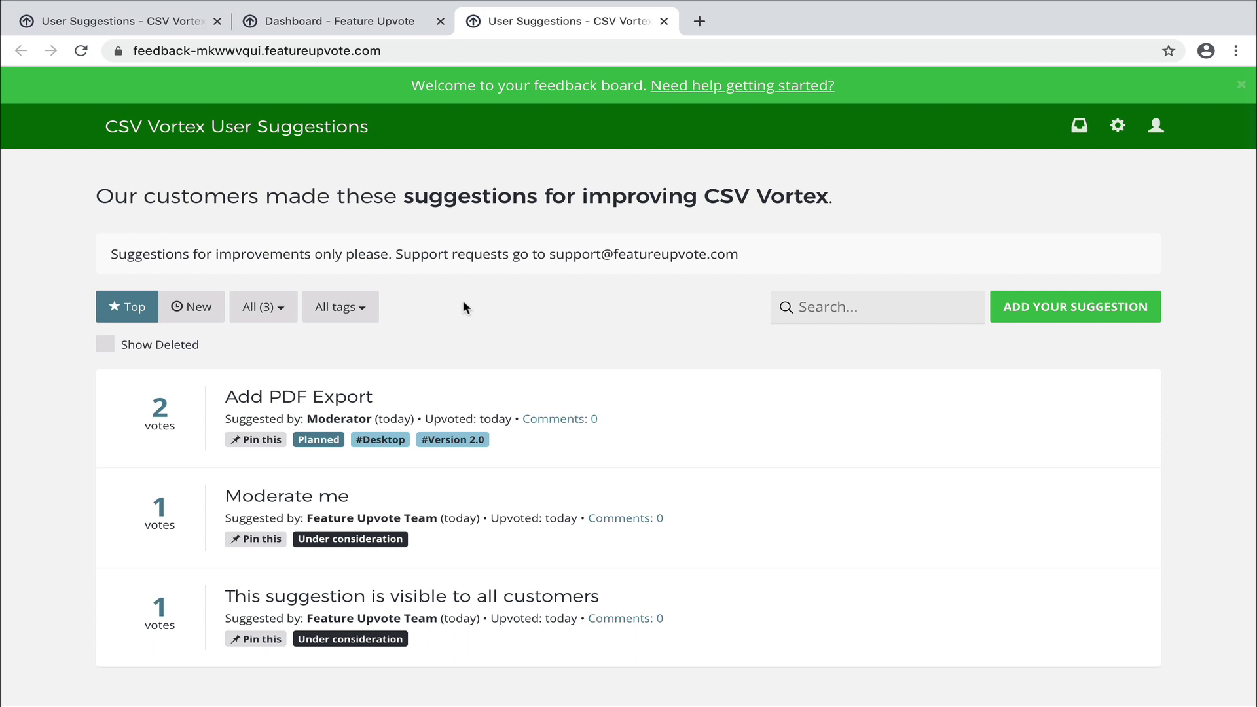
Open the board's customisation settings in a new tab from the live board.
left_click(407, 54)
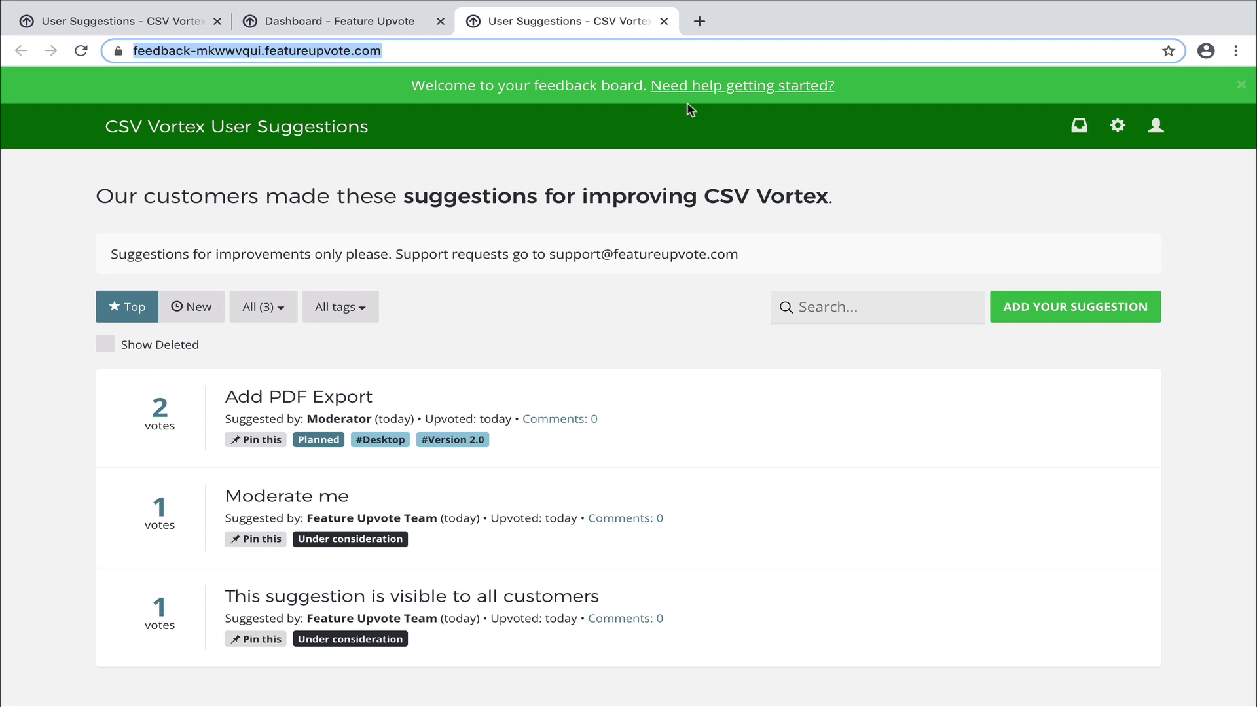
left_click(703, 89)
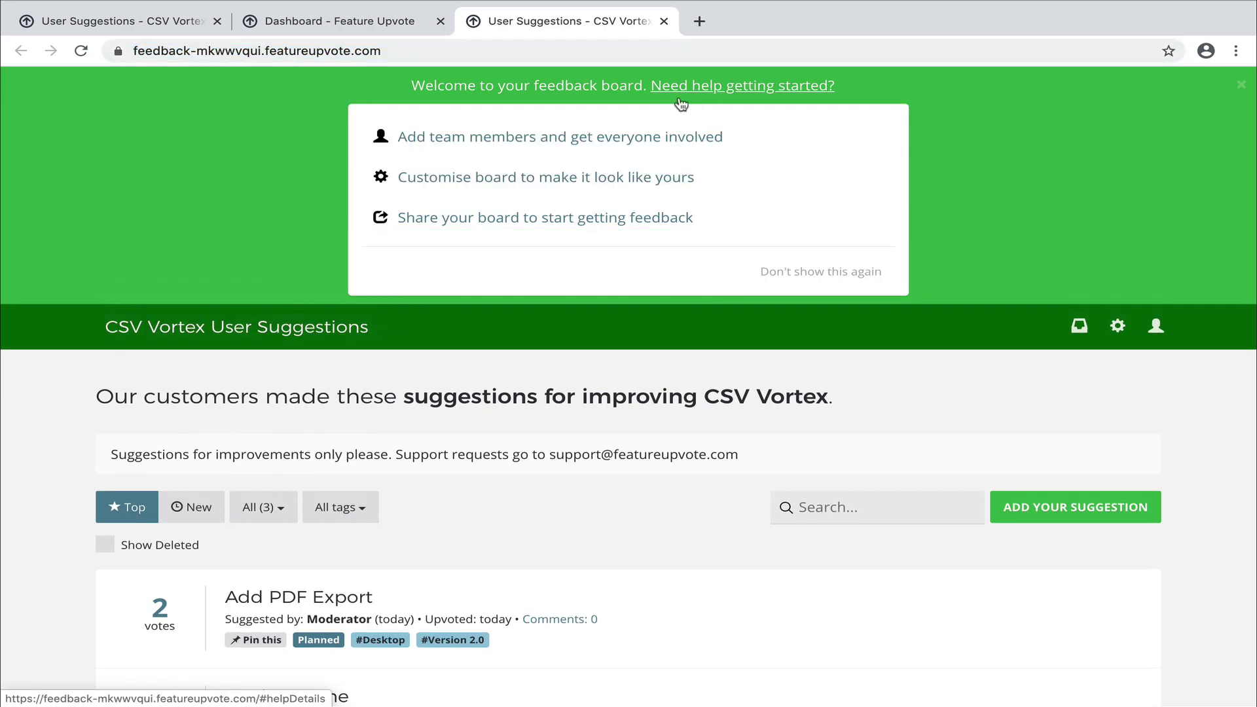
left_click(582, 177)
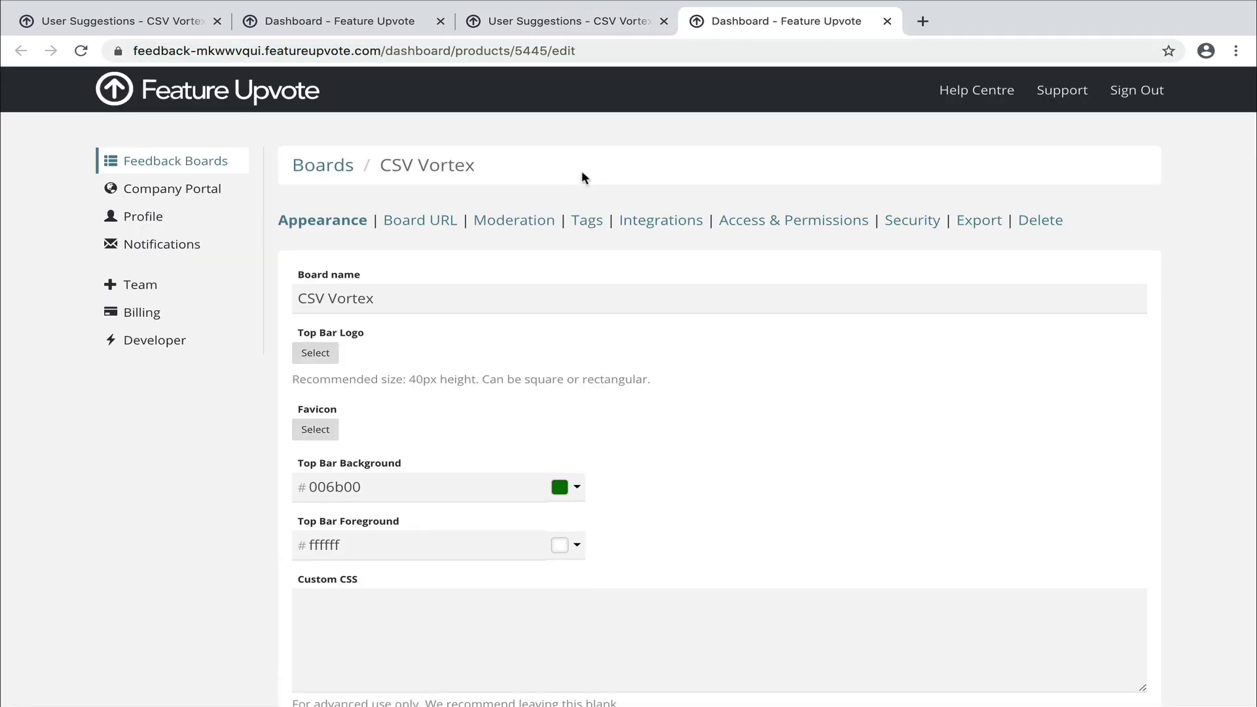
Change the Board URL subdomain to csvvortex and save it.
left_click(419, 222)
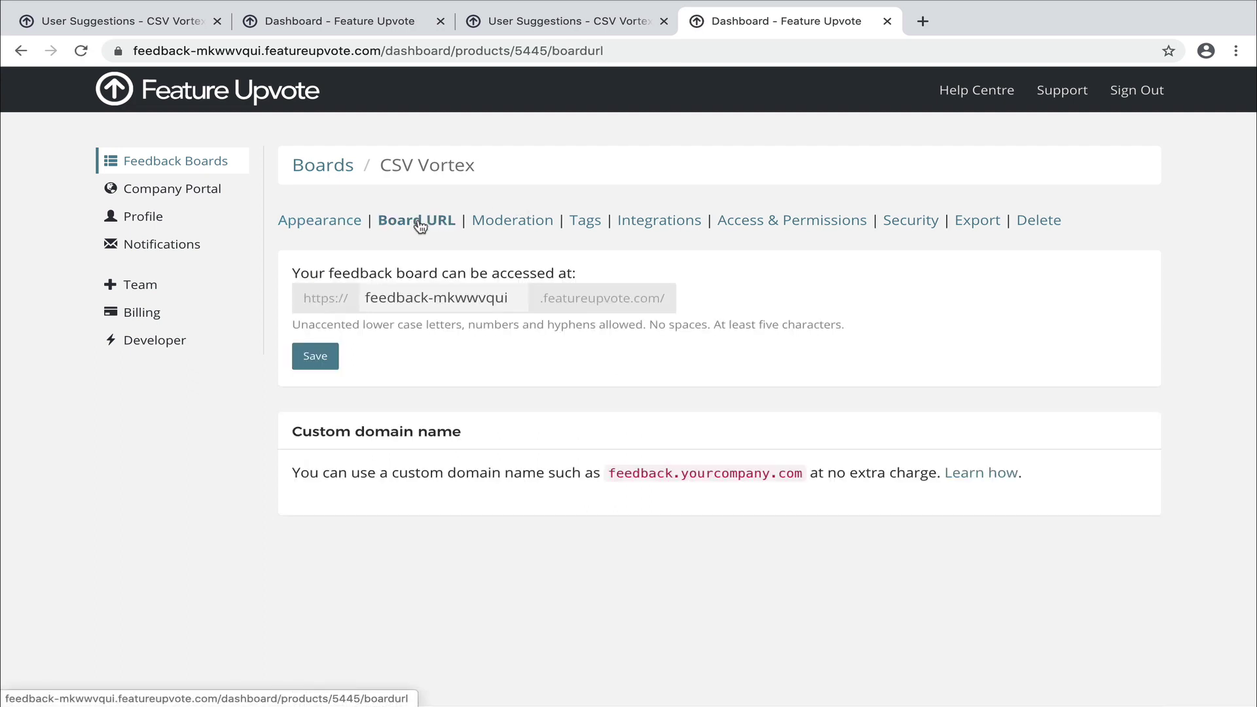
left_click(428, 297)
type("csvvortex")
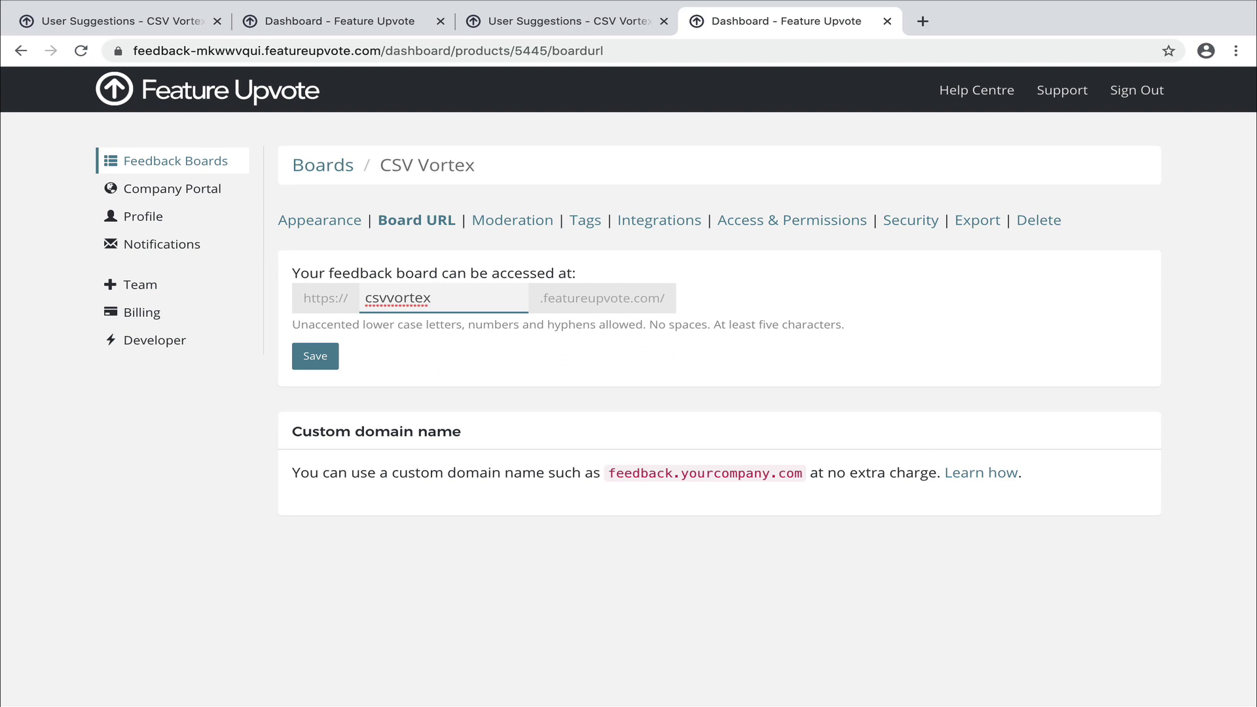
left_click(322, 361)
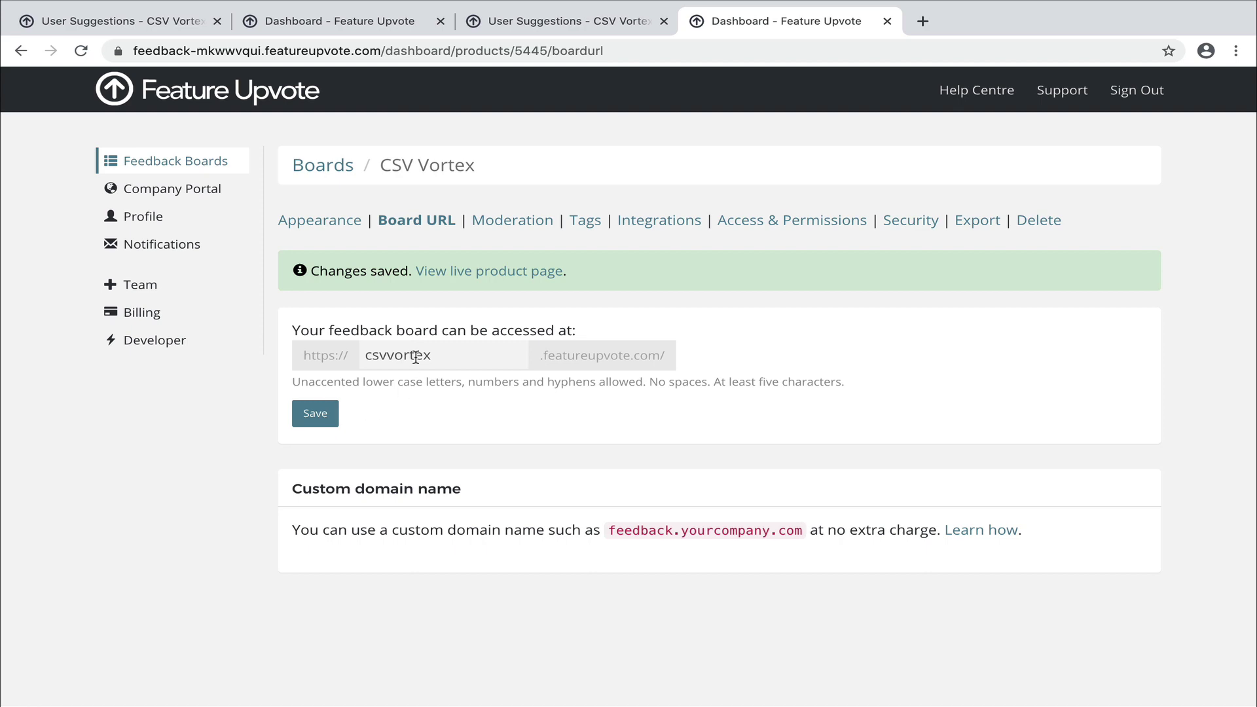
Open the live board at csvvortex.featureupvote.com, then go to the admin dashboard.
left_click(484, 269)
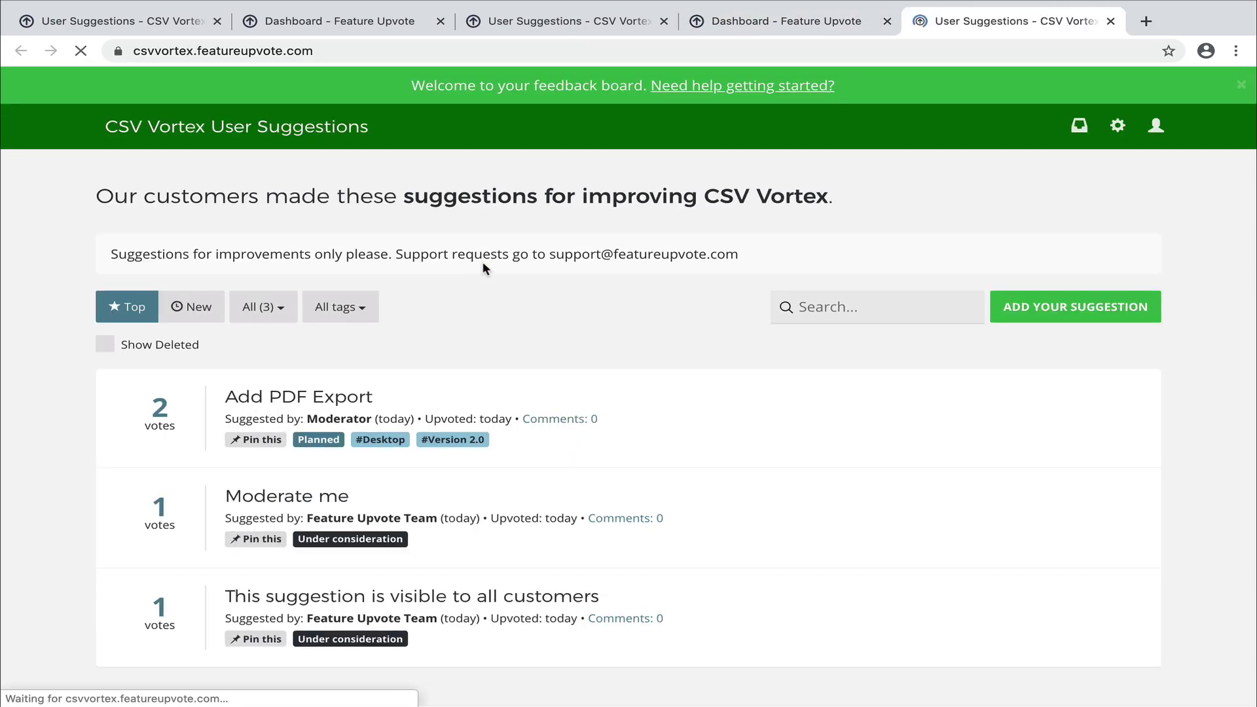
left_click(151, 50)
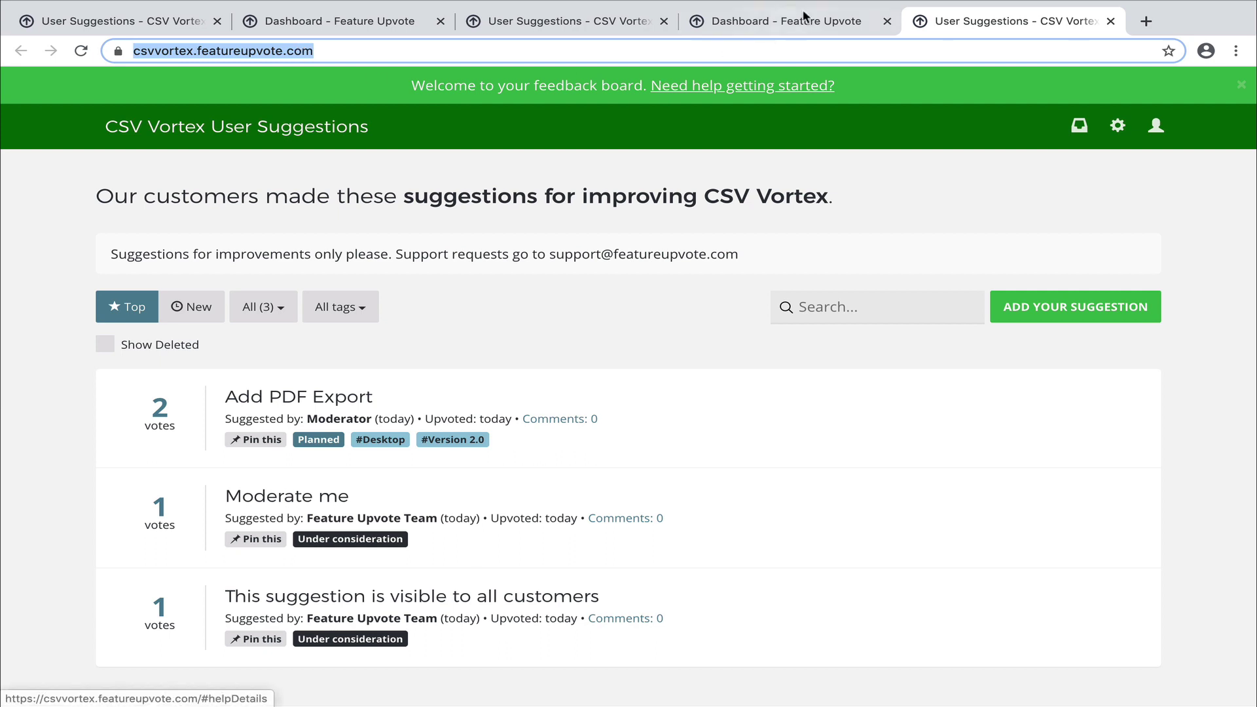
left_click(1121, 129)
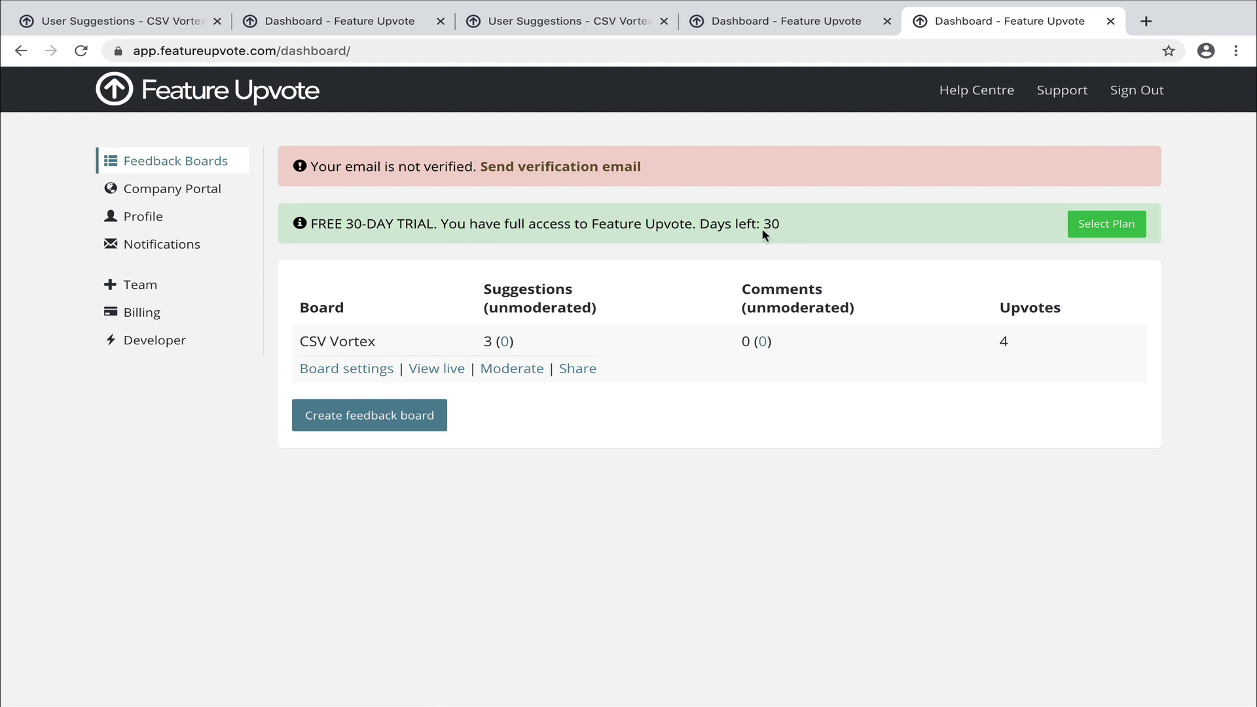
Make the CSV Vortex board private, protected by a board password.
left_click(367, 371)
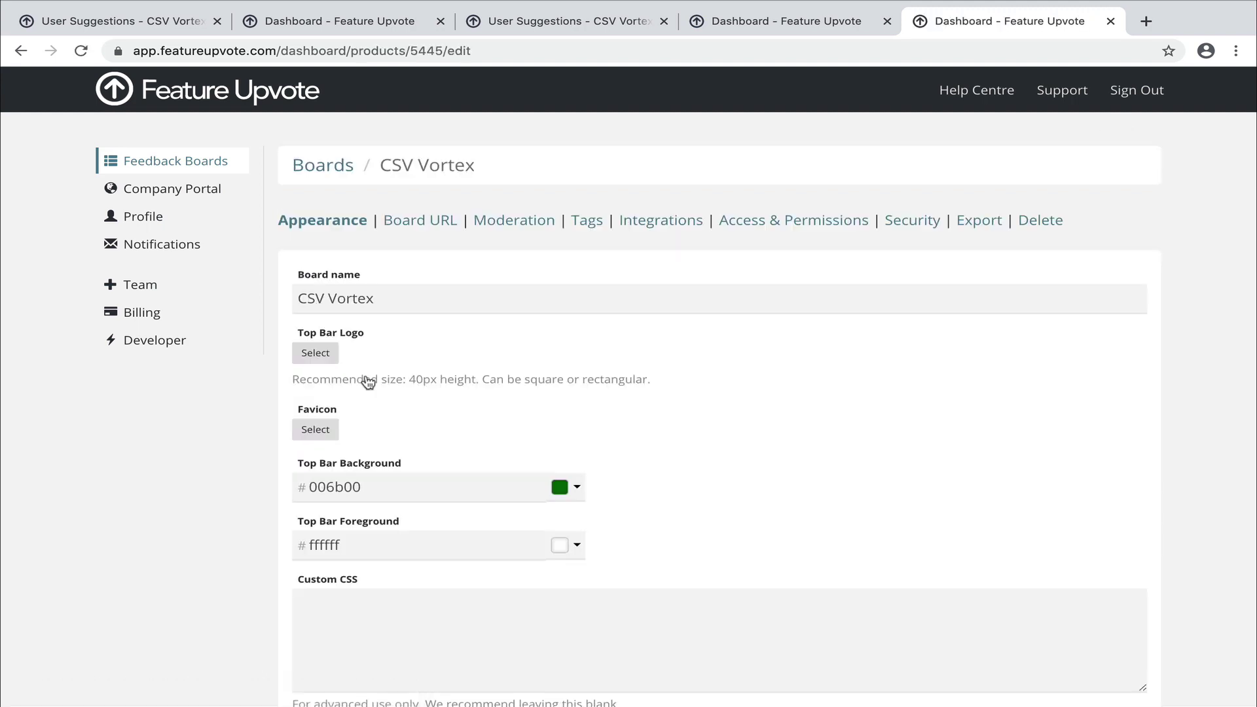
left_click(790, 229)
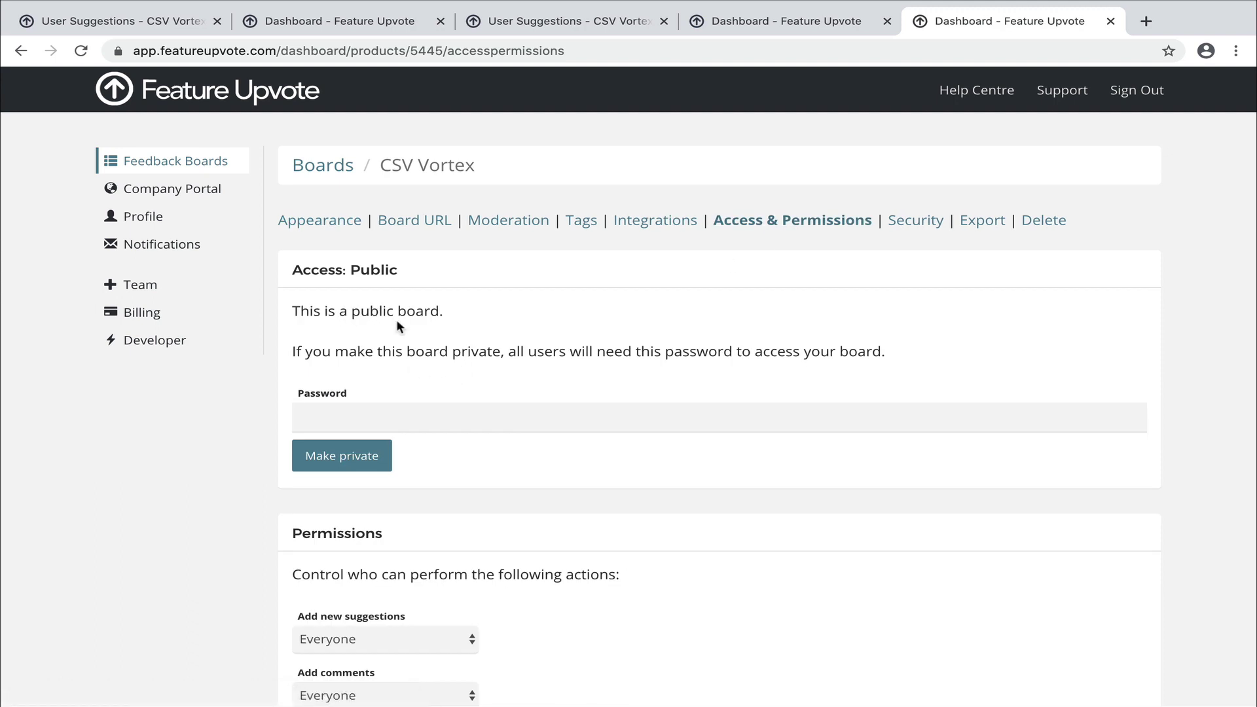
left_click(371, 419)
type("123456")
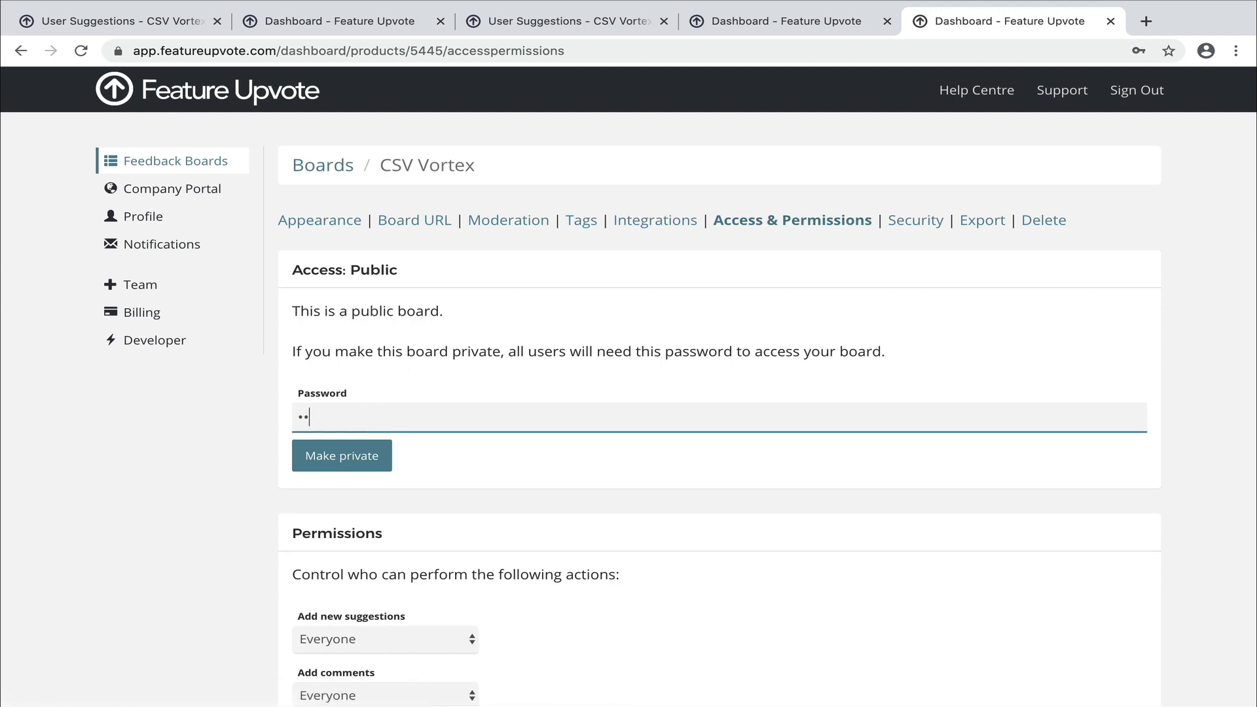
type("78")
left_click(358, 466)
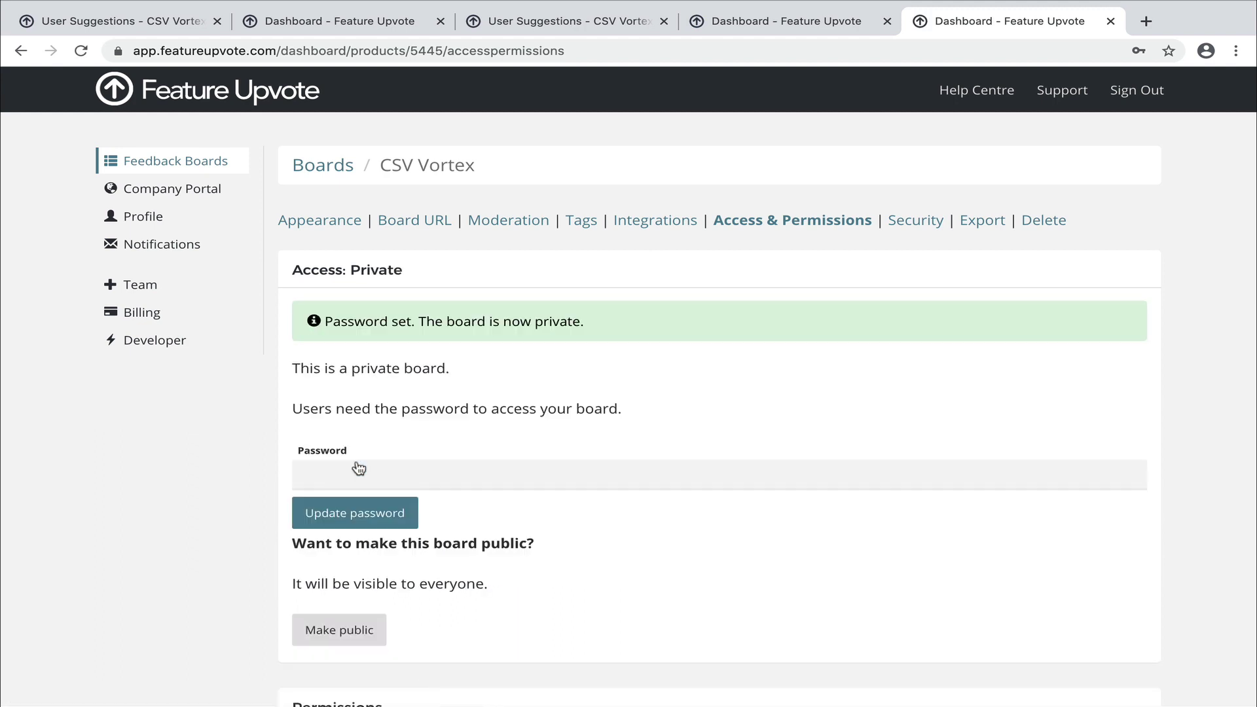
Limit adding new suggestions to Moderators only, save, and go back to the live board.
scroll(359, 467, "down", 5)
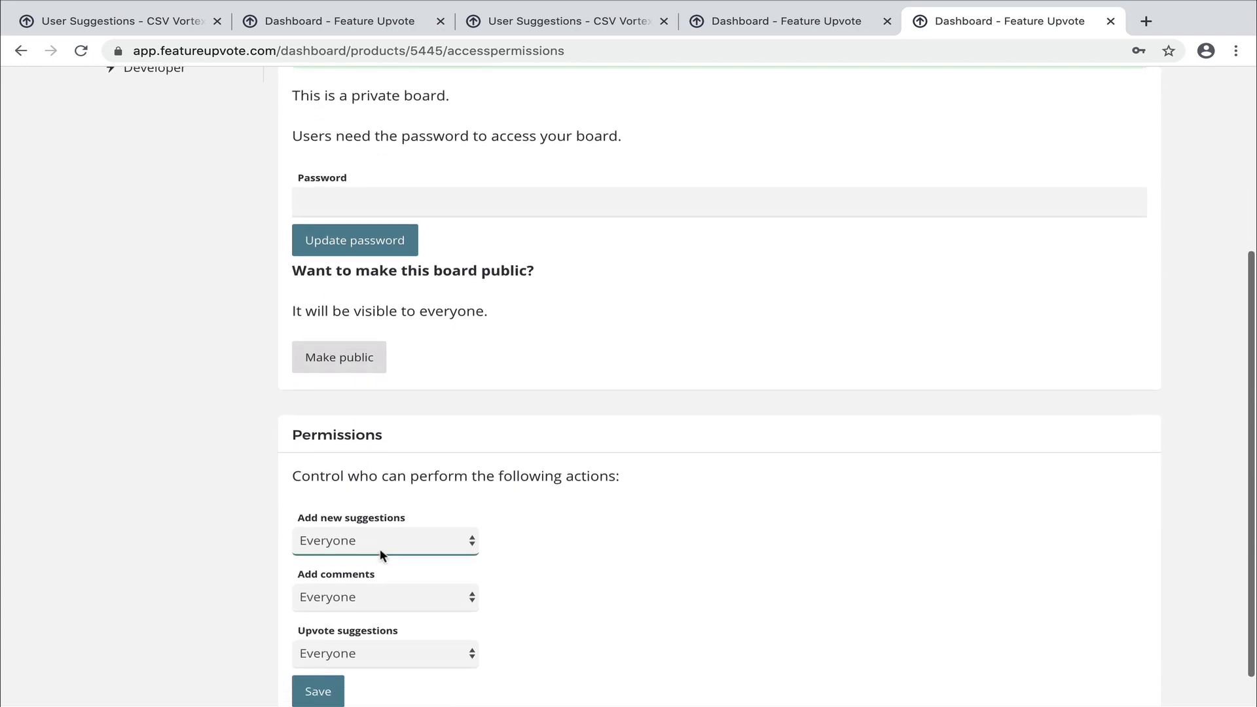
left_click(384, 543)
left_click(382, 554)
scroll(382, 551, "down", 1)
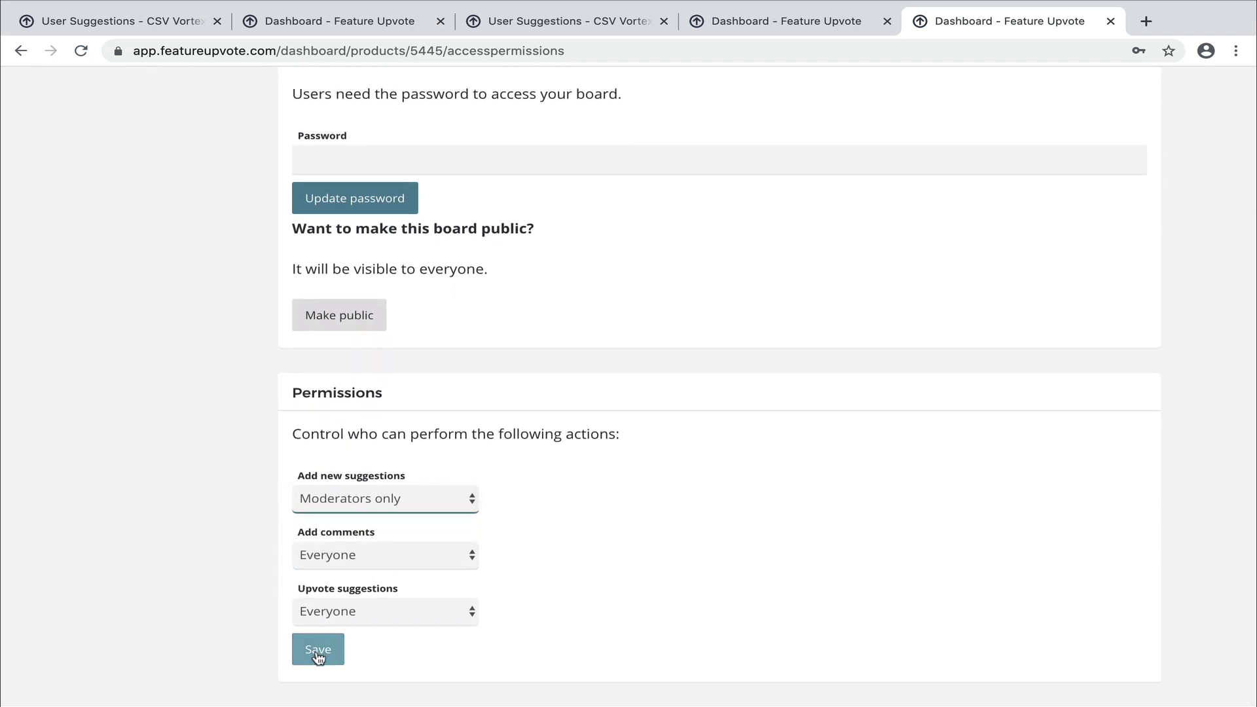
left_click(318, 655)
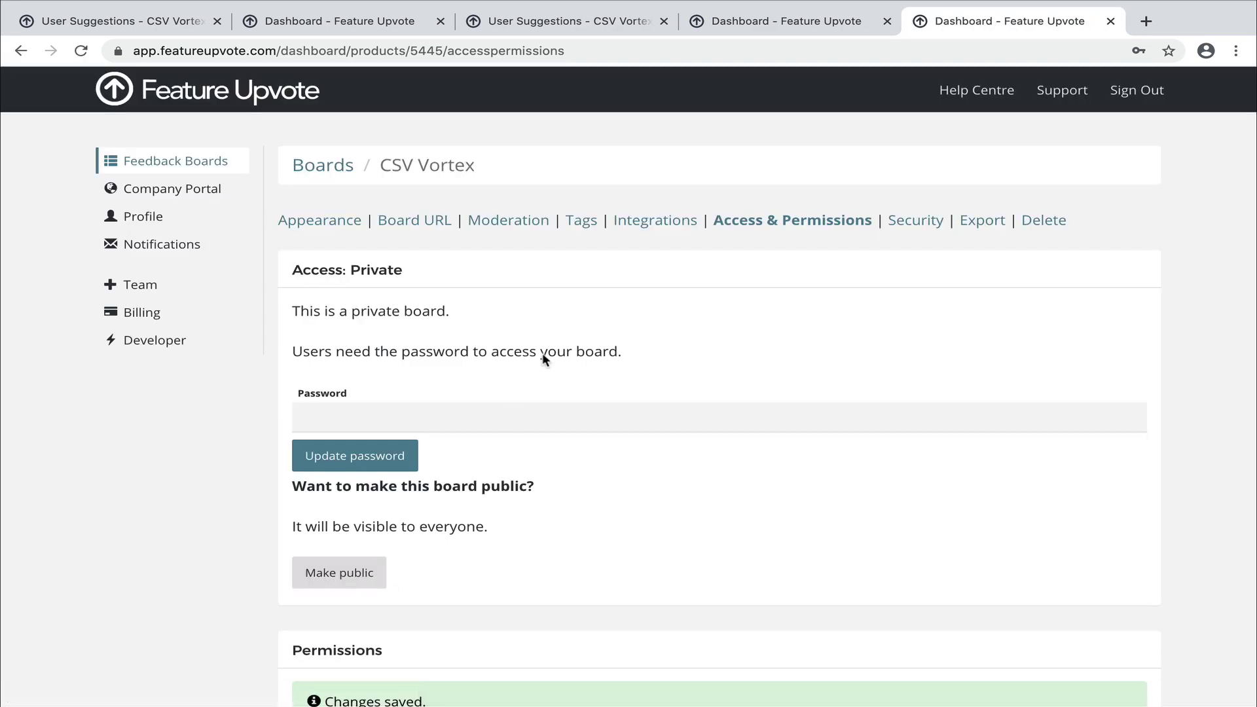
left_click(771, 25)
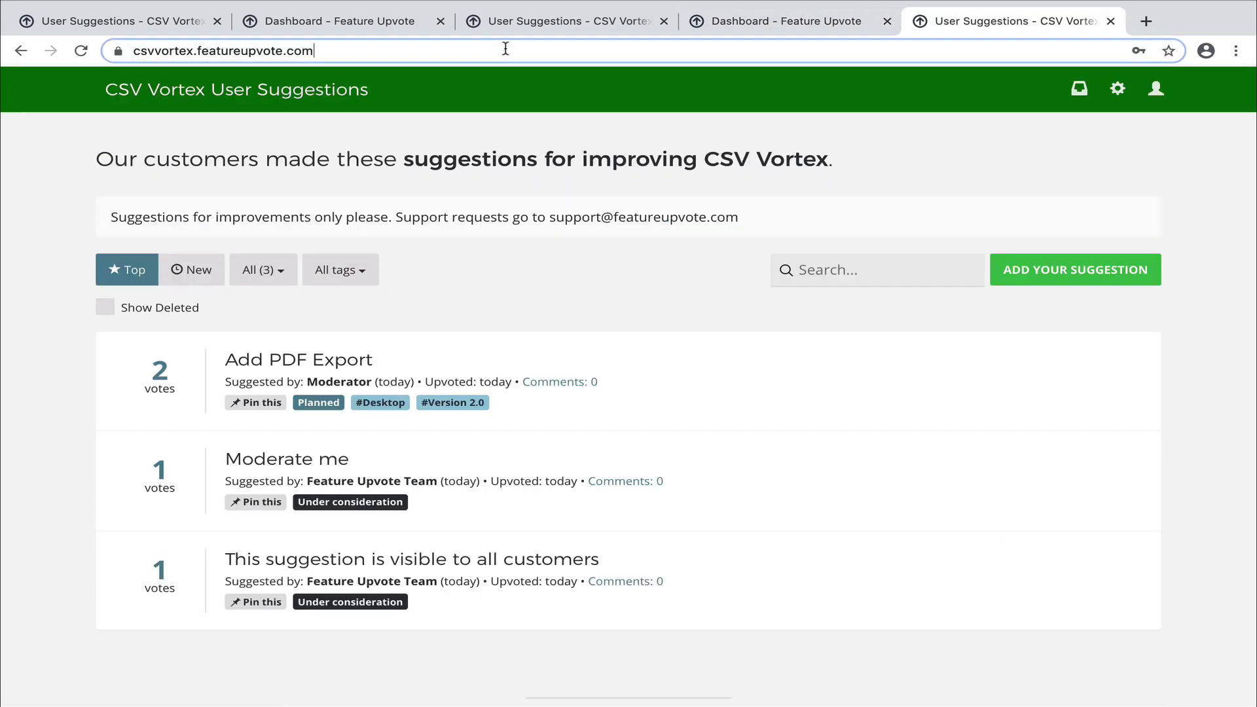
Load the board's URL in a new incognito window and unlock it with the board password.
left_click(505, 48)
key("ctrl+c")
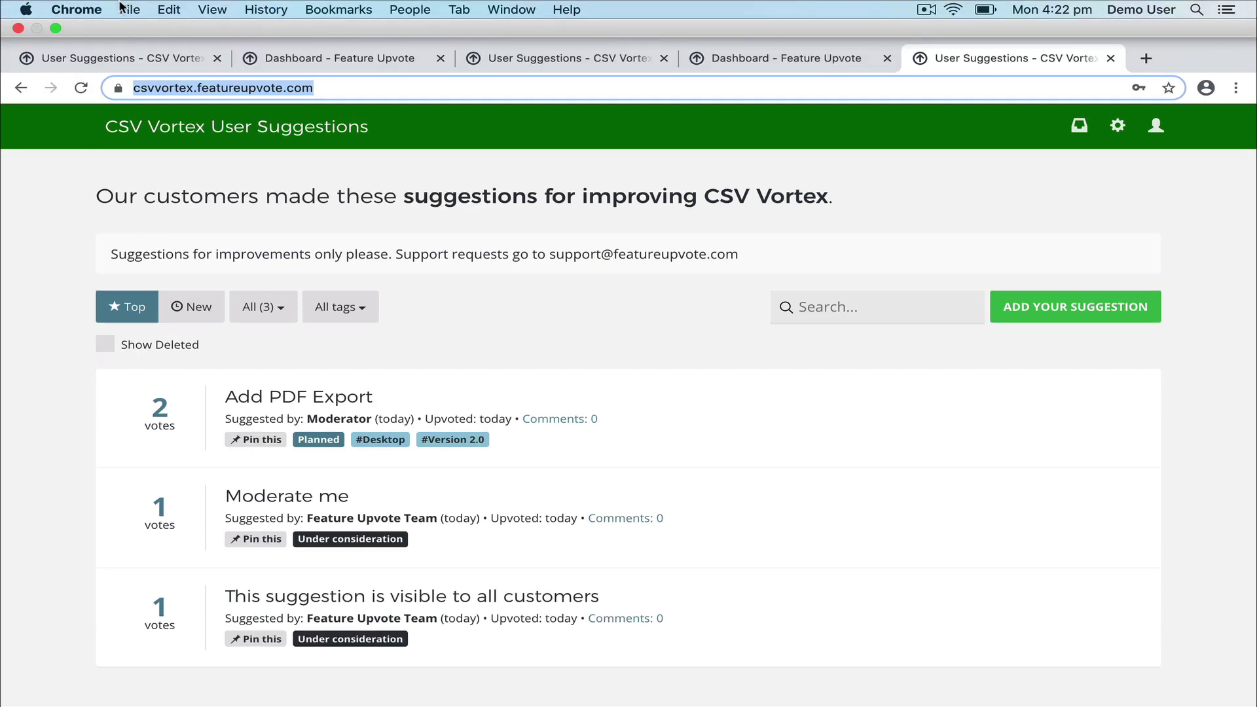
left_click(124, 9)
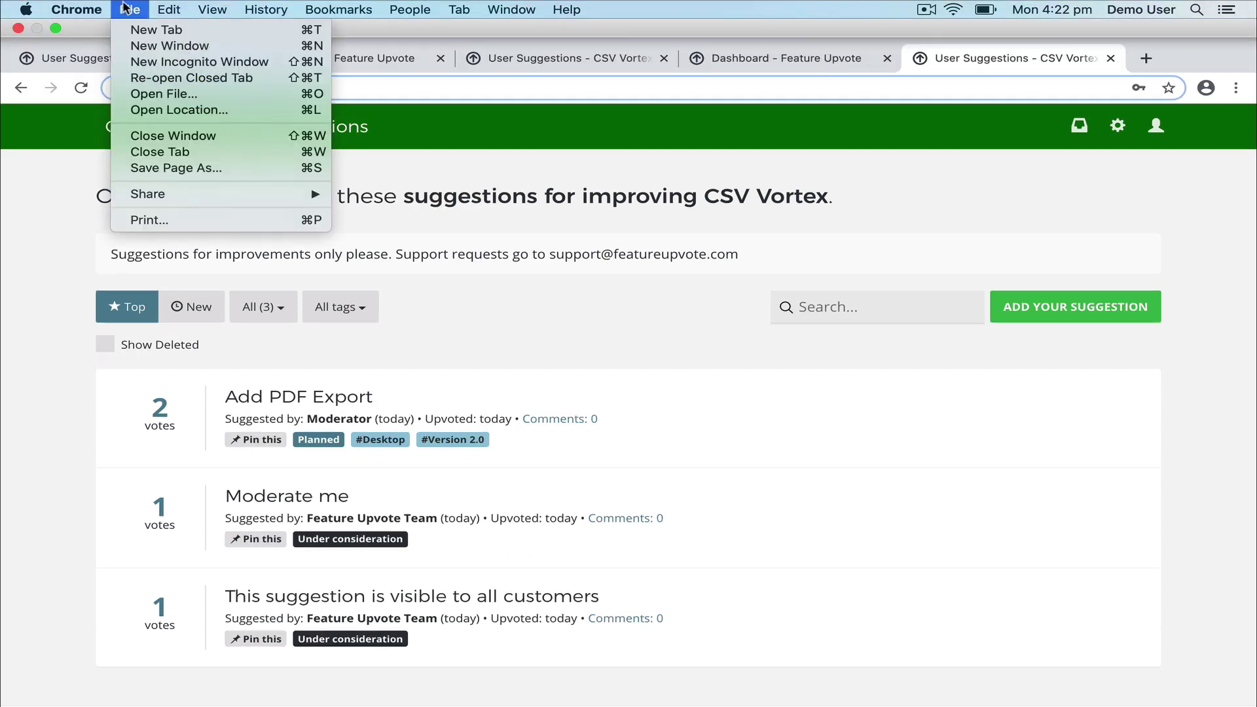
left_click(148, 57)
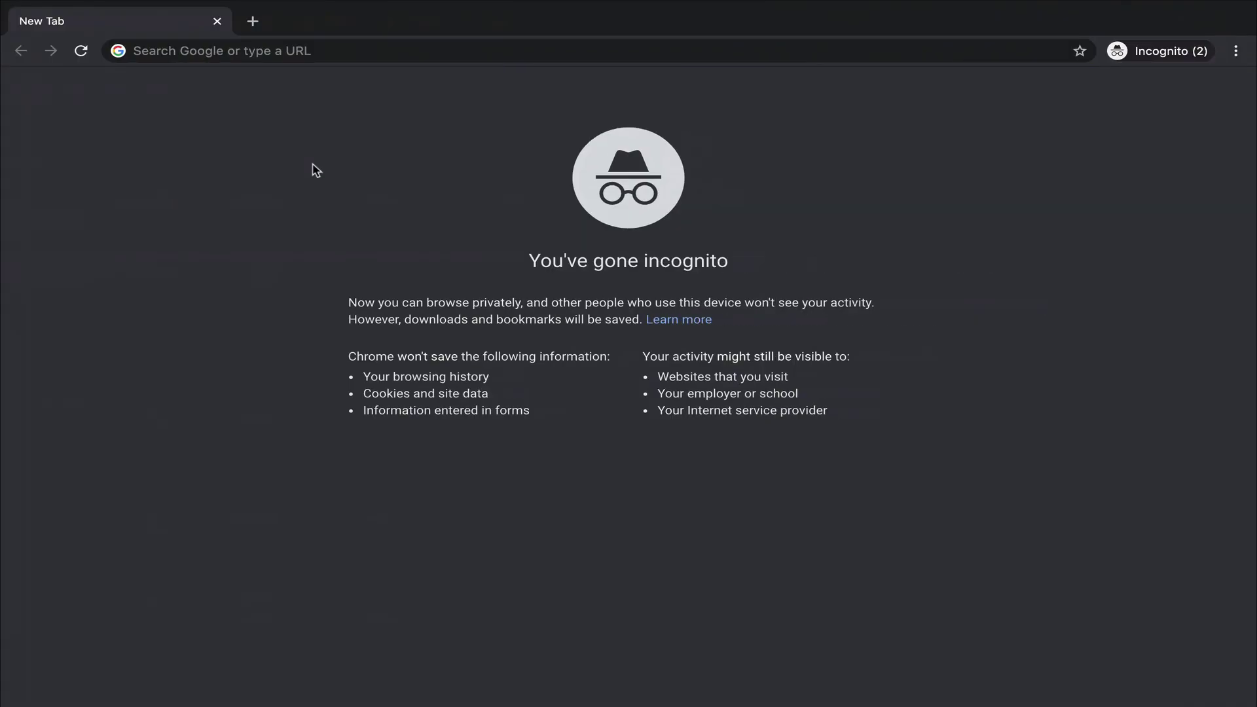
left_click(364, 49)
key("ctrl+v")
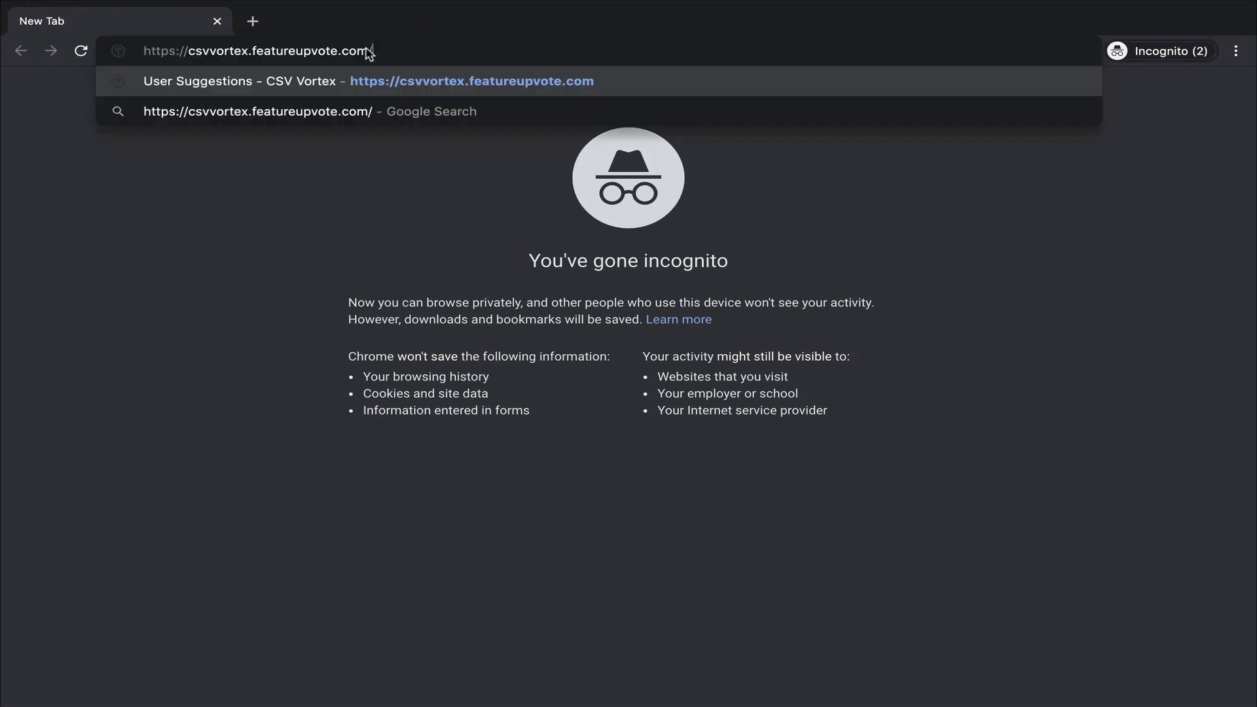
key("Return")
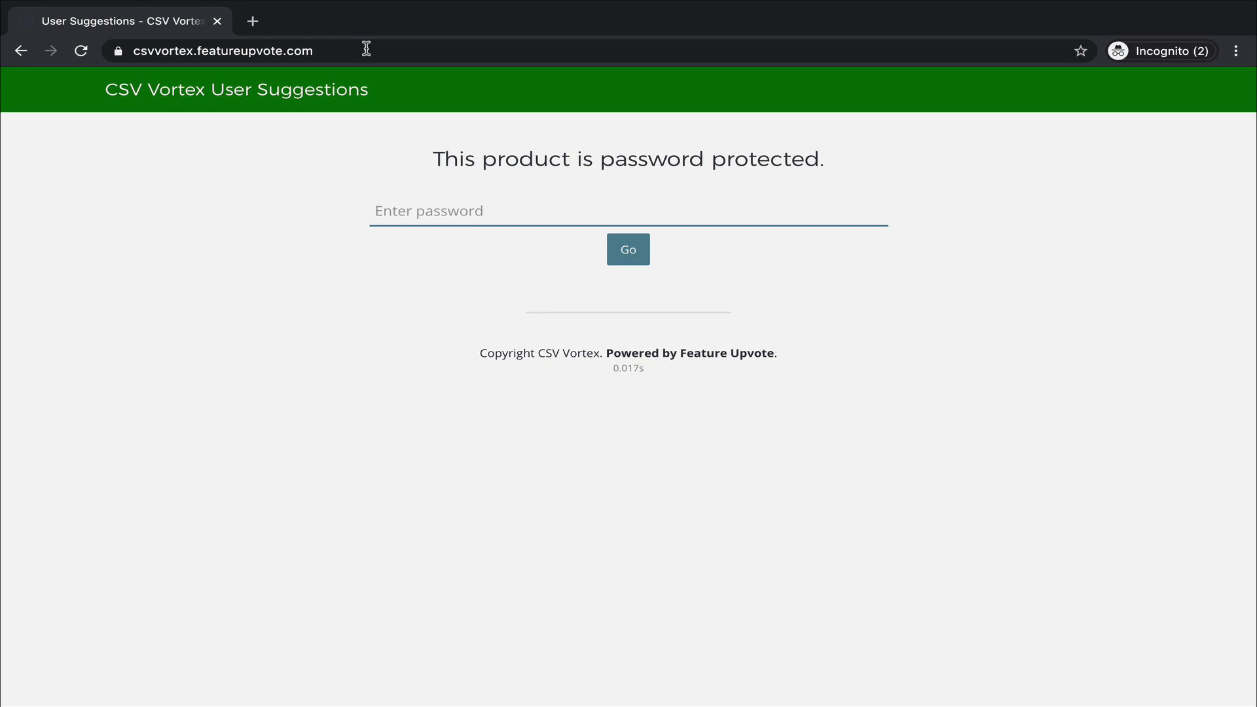
type("********")
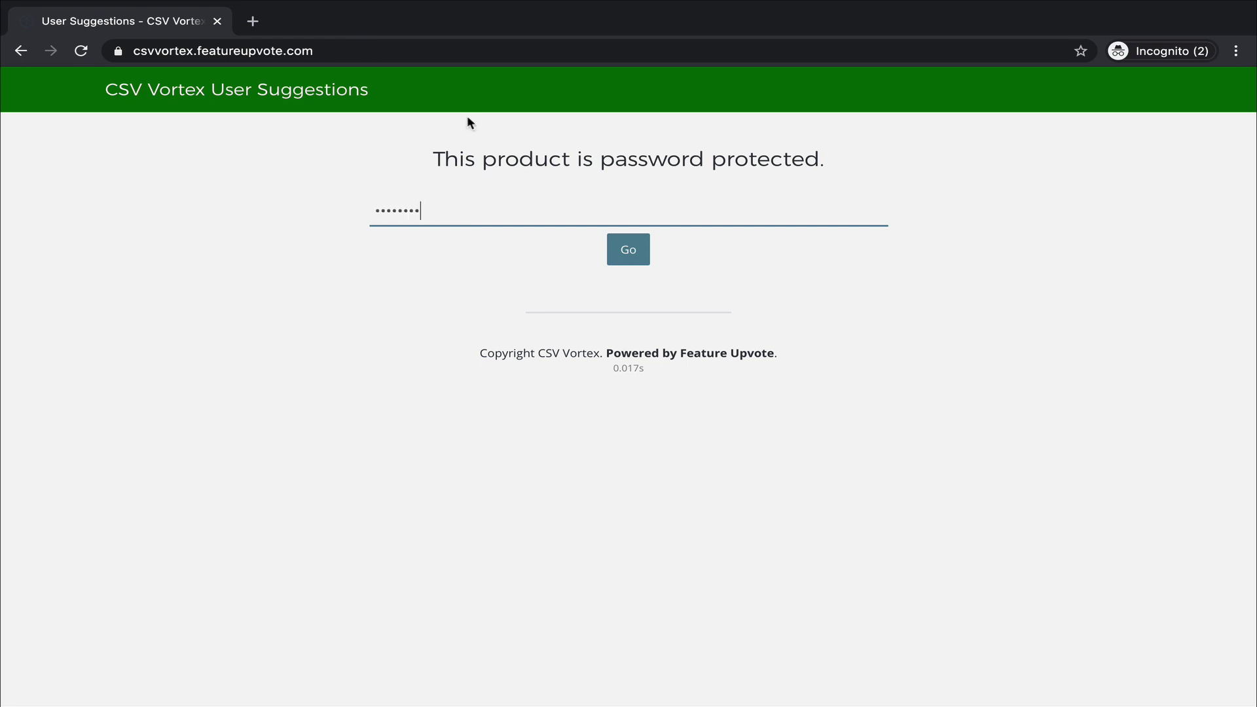
left_click(629, 257)
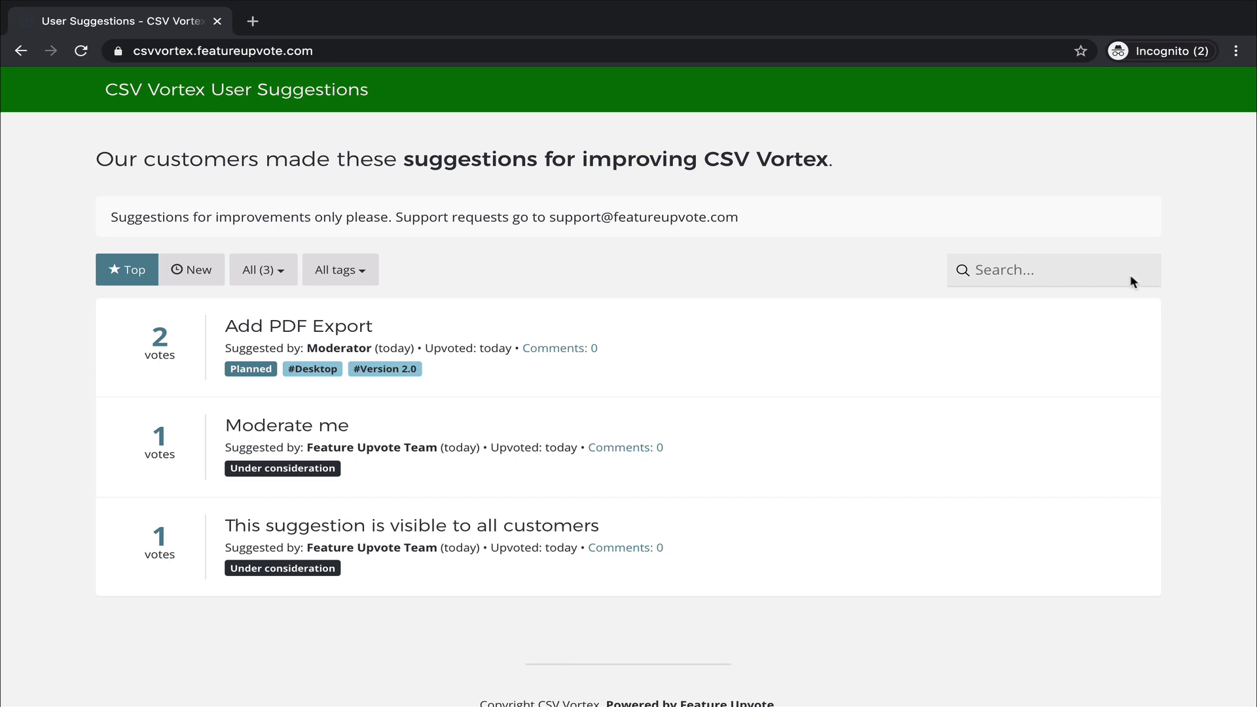
Open Add PDF Export, start a comment 'Customis', and upvote it to 3 votes.
left_click(306, 326)
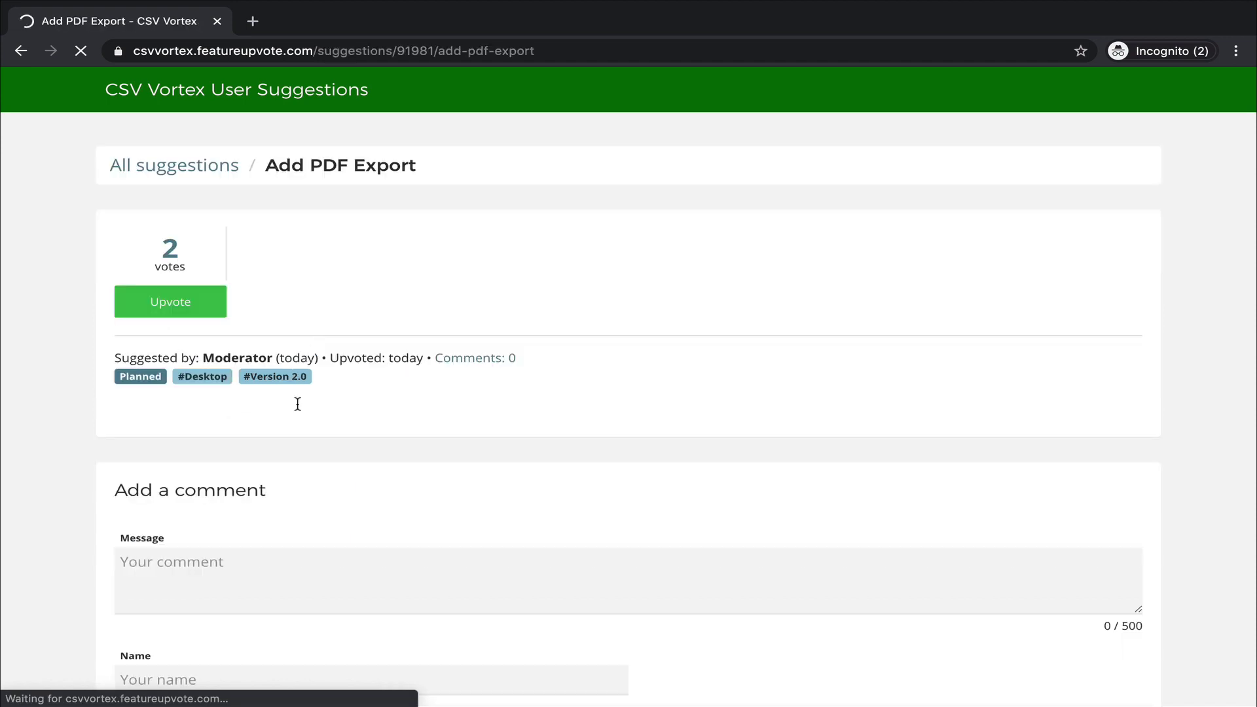
scroll(288, 524, "down", 2)
left_click(283, 479)
scroll(282, 479, "up", 2)
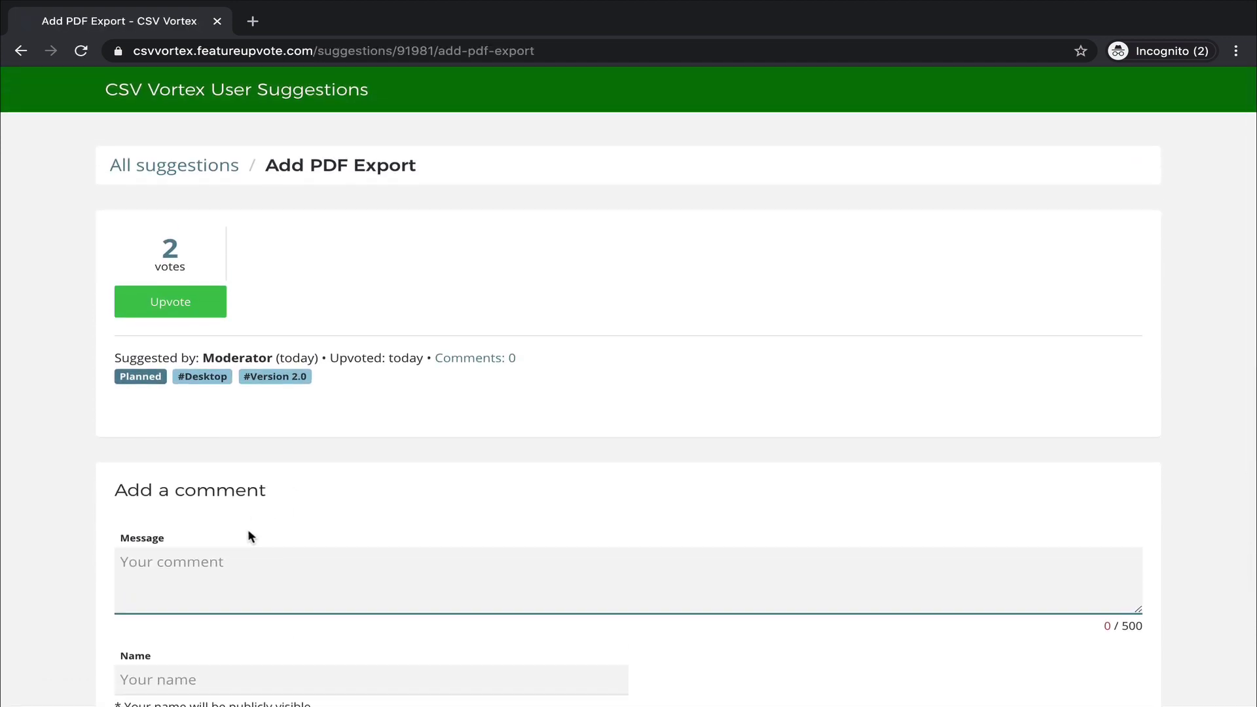
type("Customise")
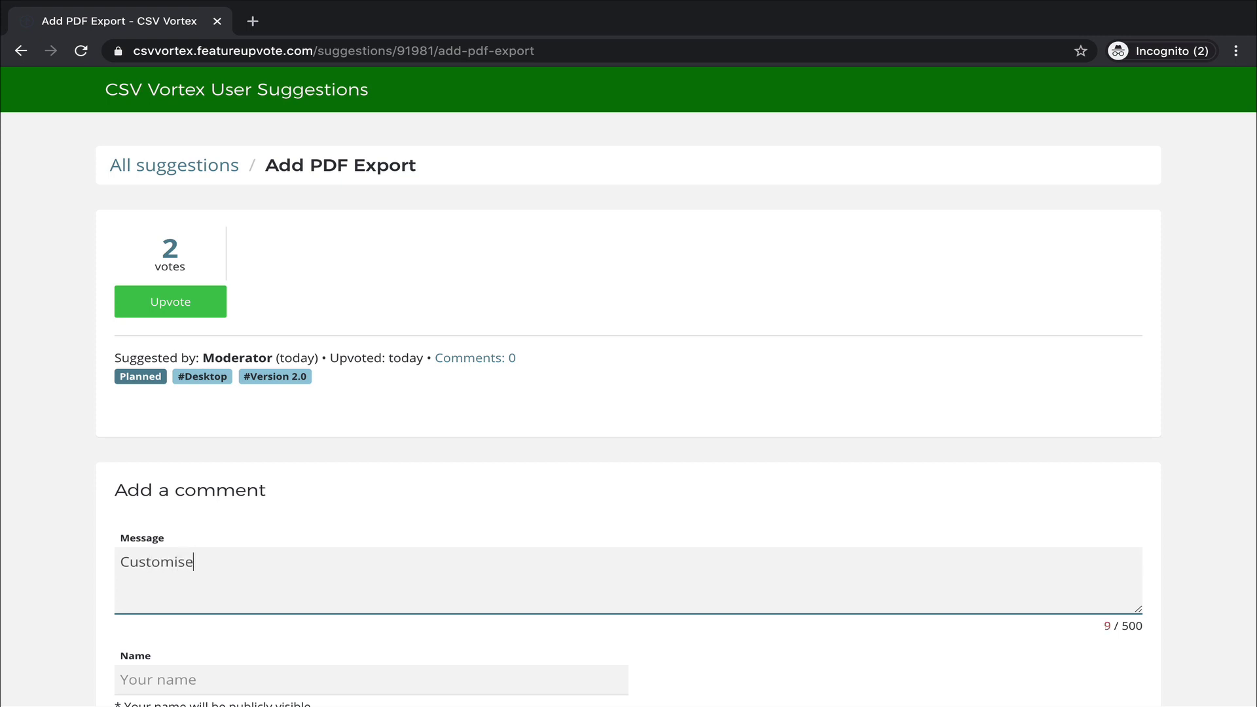
left_click(180, 167)
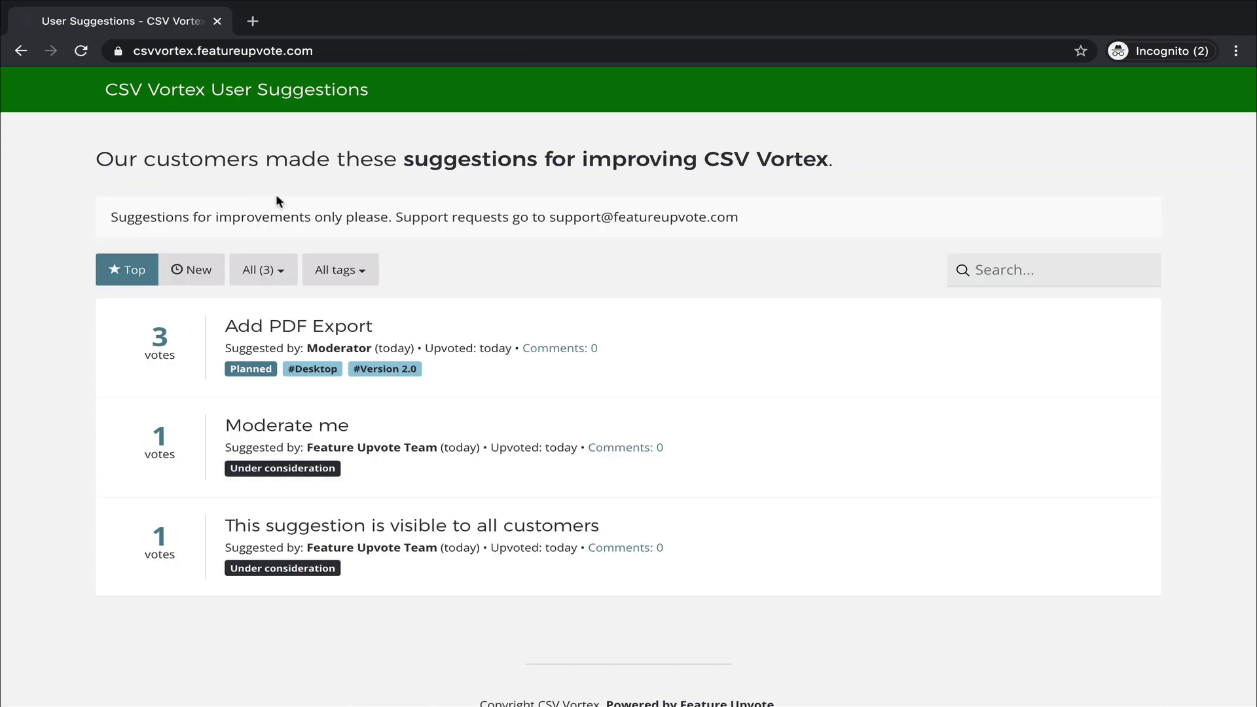